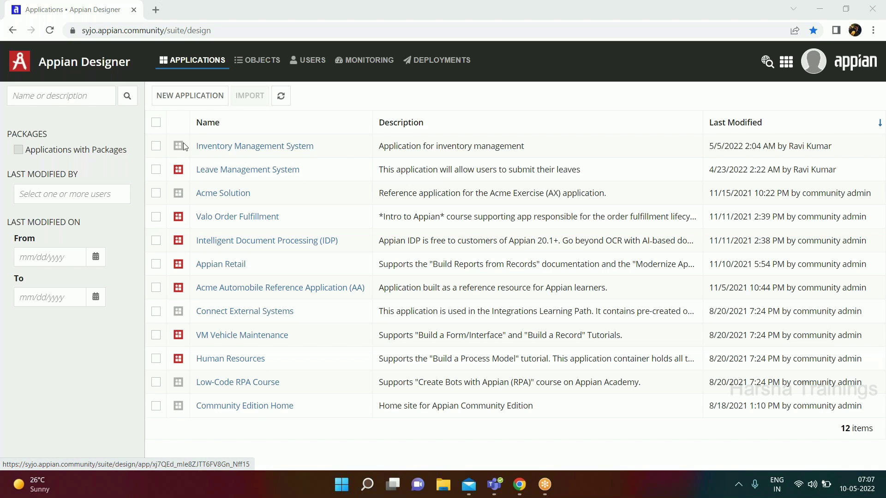
Step: Open the Inventory Management System application to view its objects, and return to the applications list
left_click(236, 148)
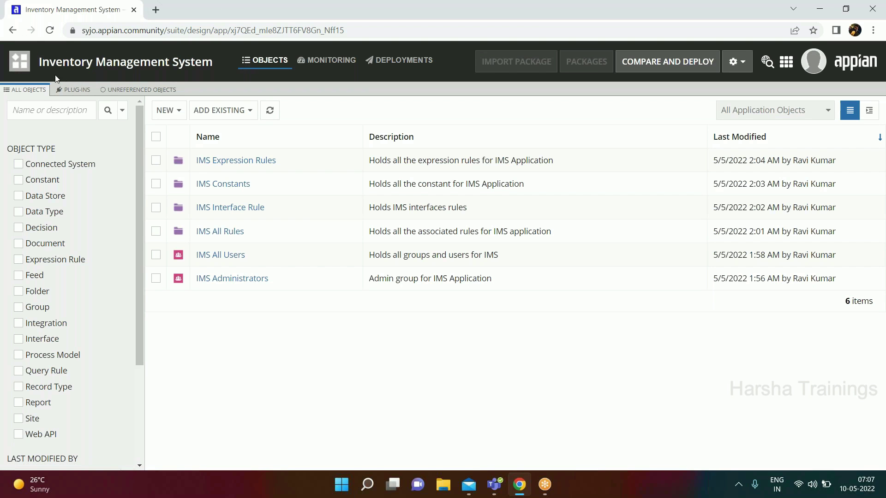
left_click(19, 61)
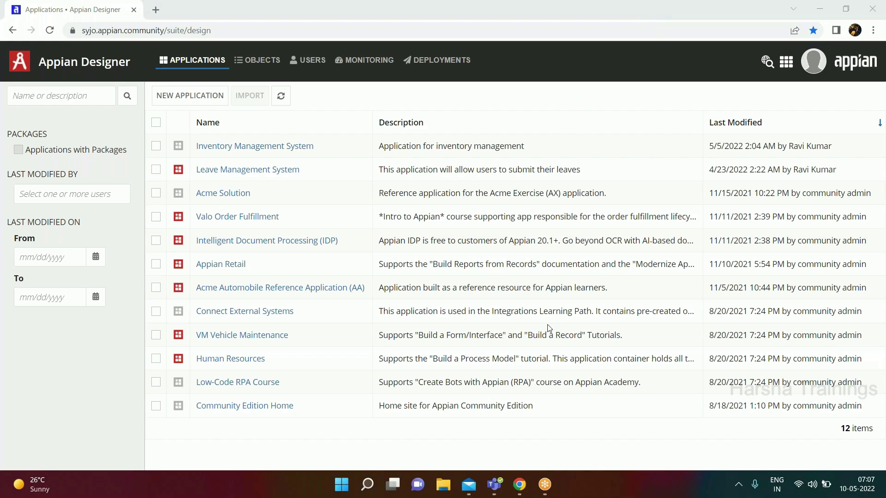
left_click(551, 490)
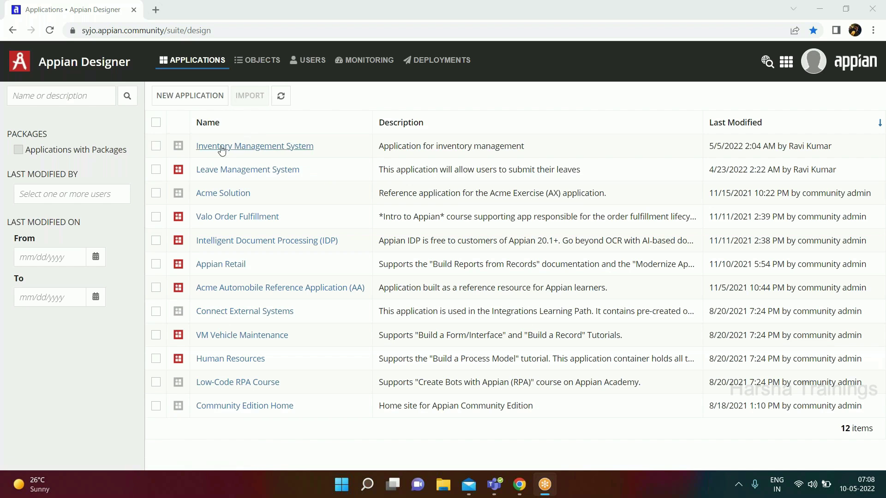
left_click(190, 96)
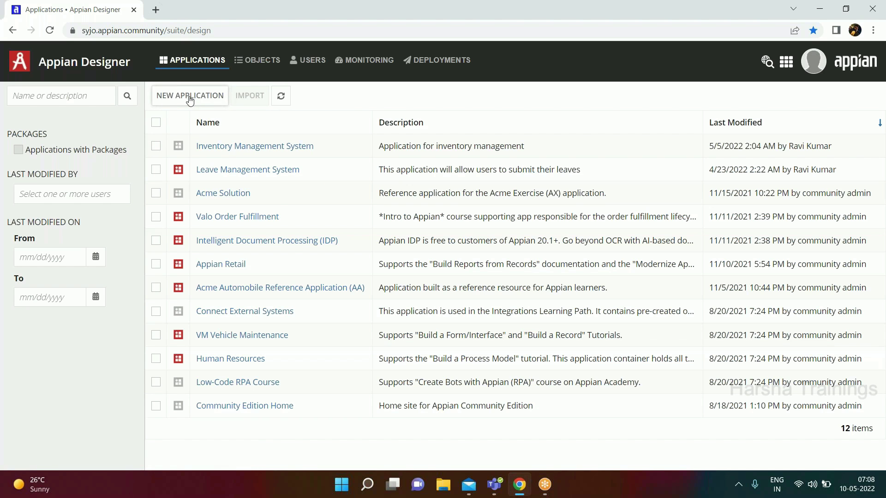
left_click(292, 257)
left_click(269, 322)
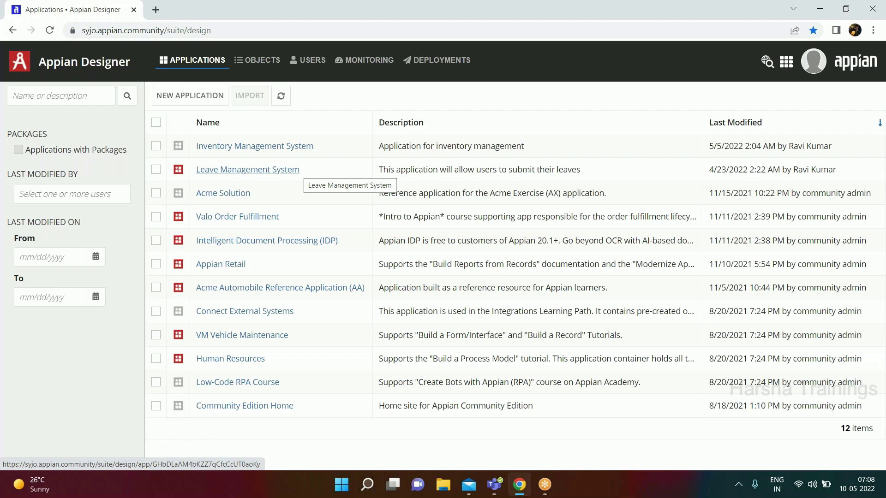
Step: Examine the object types that can be created in the Inventory Management System application
left_click(211, 147)
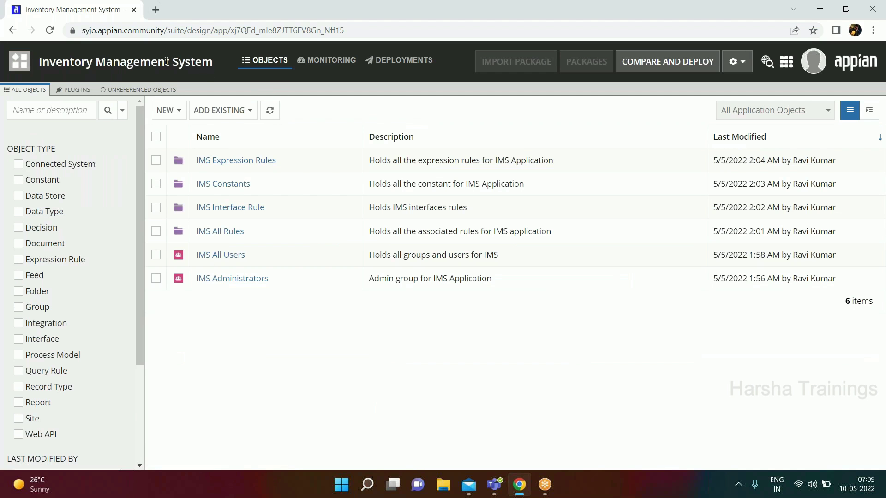
left_click(16, 62)
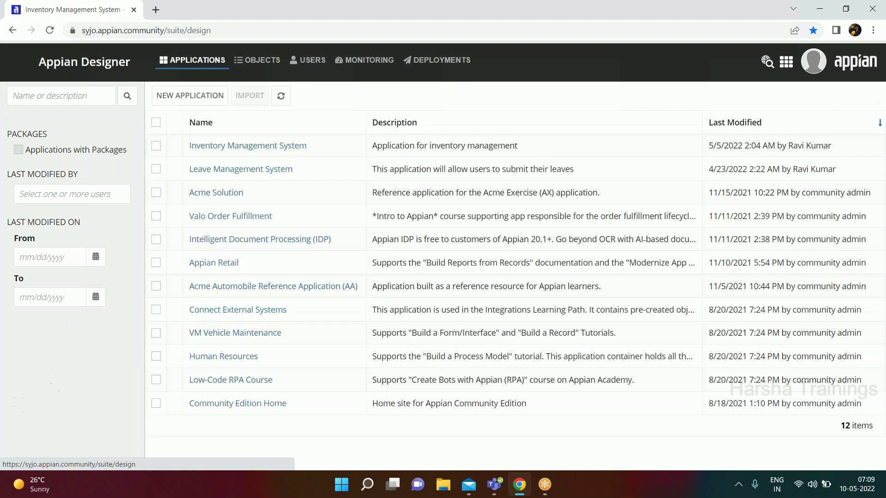
left_click(225, 148)
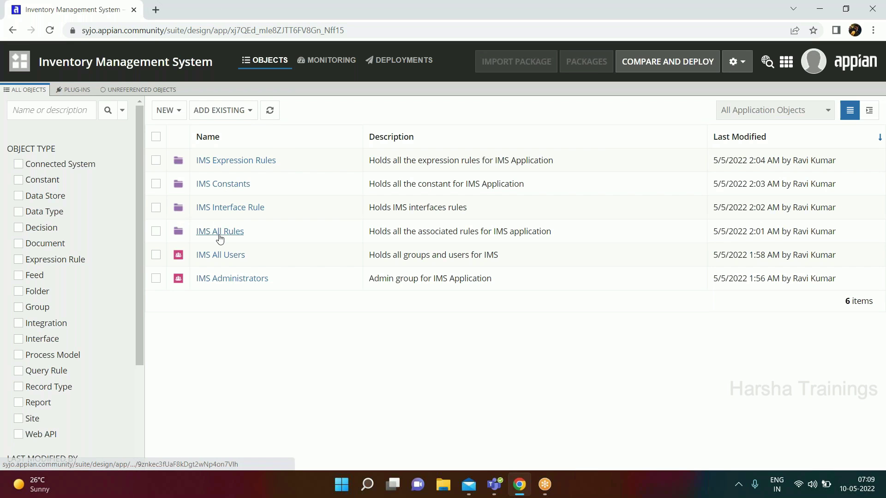
left_click(179, 115)
scroll(184, 402, "down", 2)
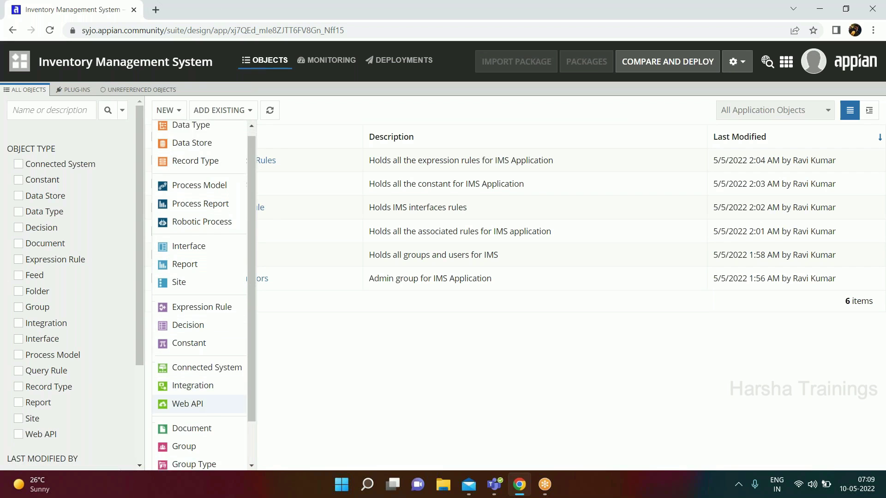
scroll(184, 457, "down", 1)
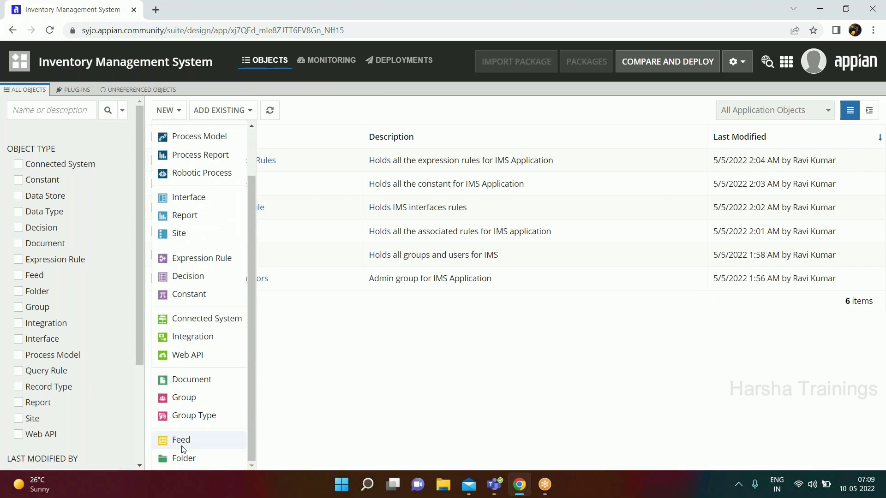
left_click(372, 458)
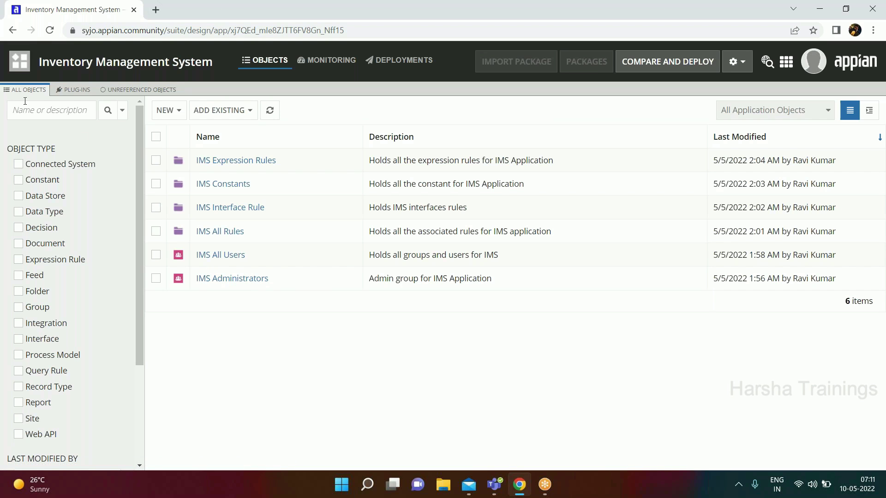
Step: Review the user and group permission levels in the Inventory Management System application's security settings, leaving without saving
left_click(19, 59)
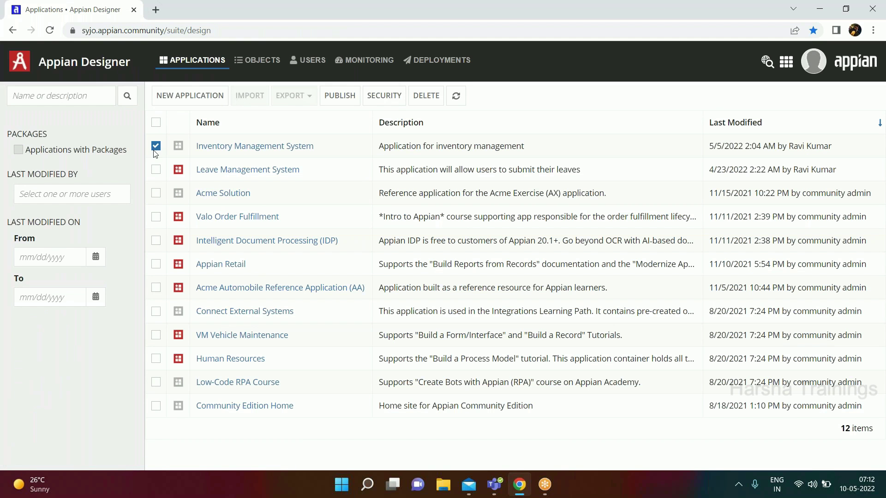
left_click(377, 96)
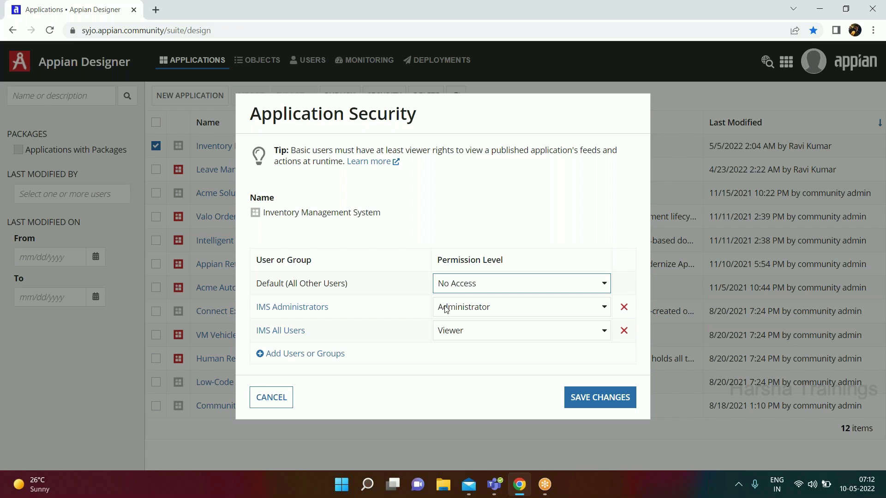
left_click(274, 400)
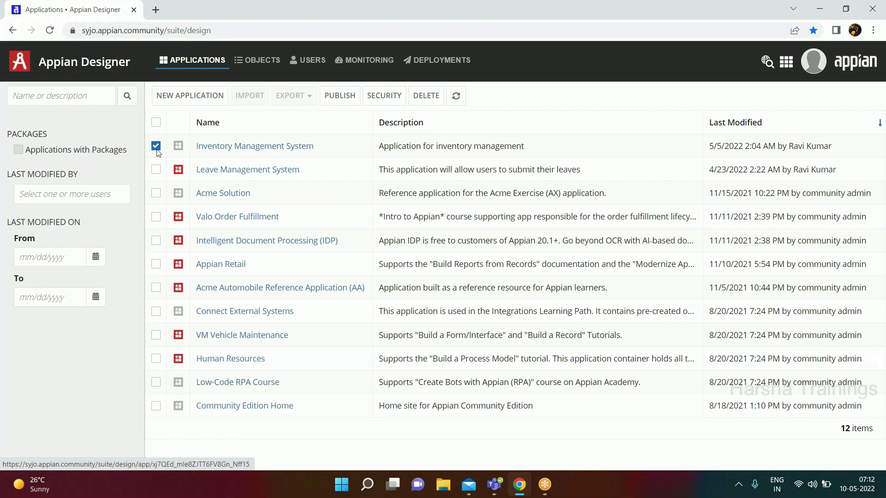
Step: Review the security permission levels of the IMS All Rules folder in the Inventory Management System application, leaving without saving
left_click(226, 147)
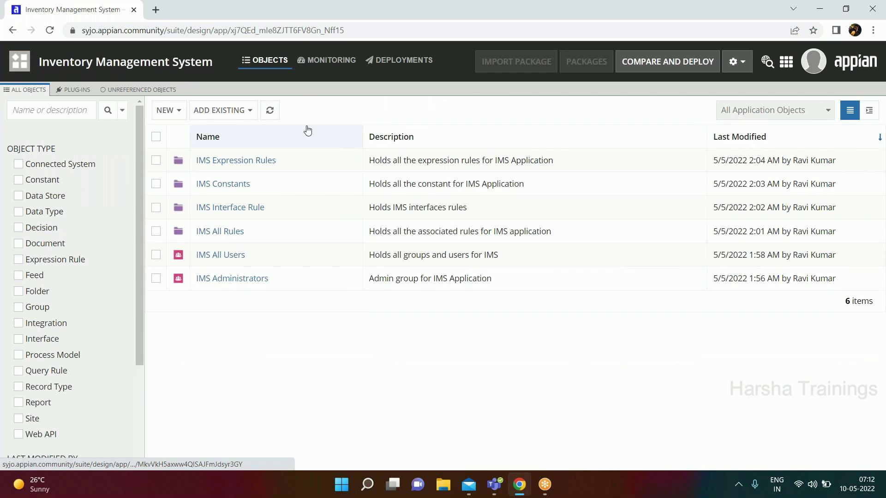
left_click(156, 231)
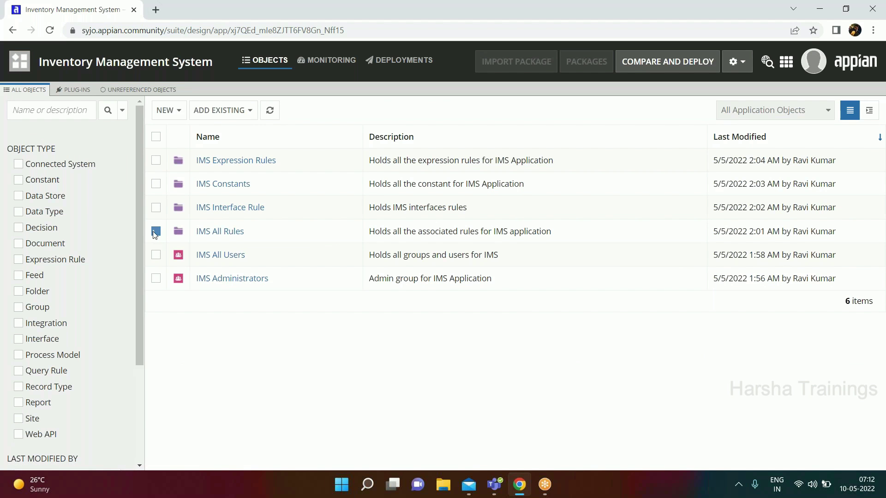
left_click(393, 117)
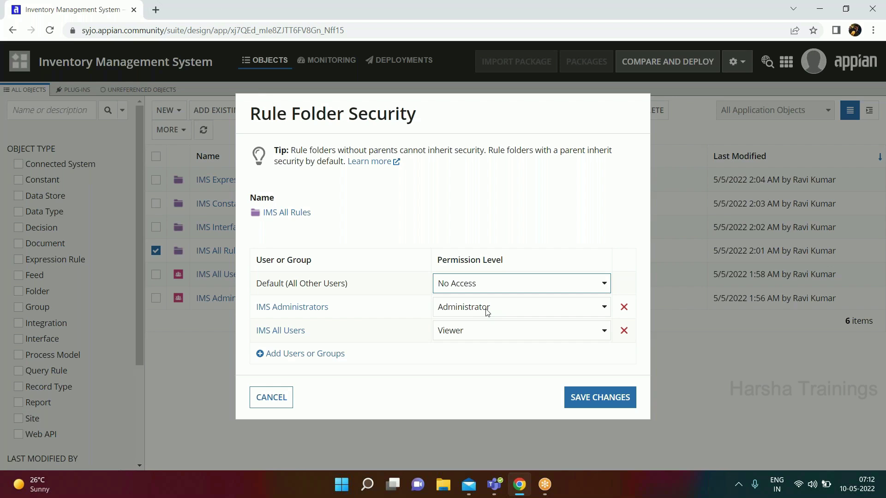
left_click(266, 404)
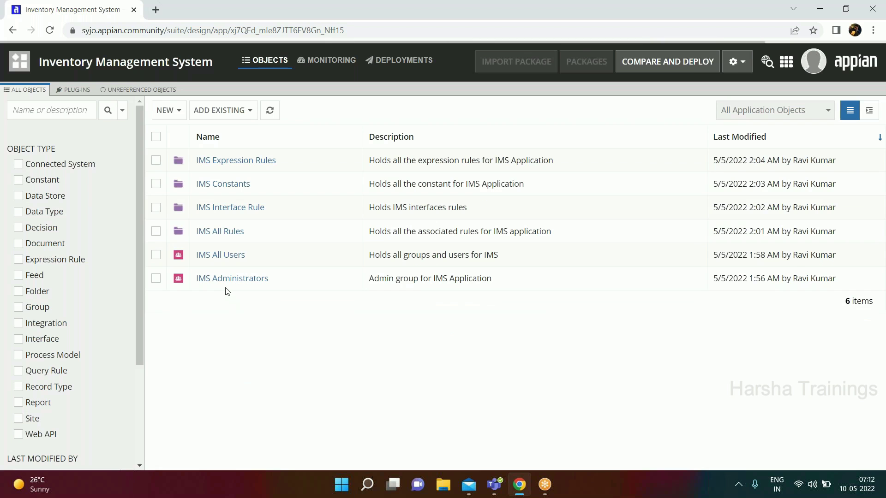
Step: Add the developer's own user account as a member of the IMS Administrators group
left_click(226, 280)
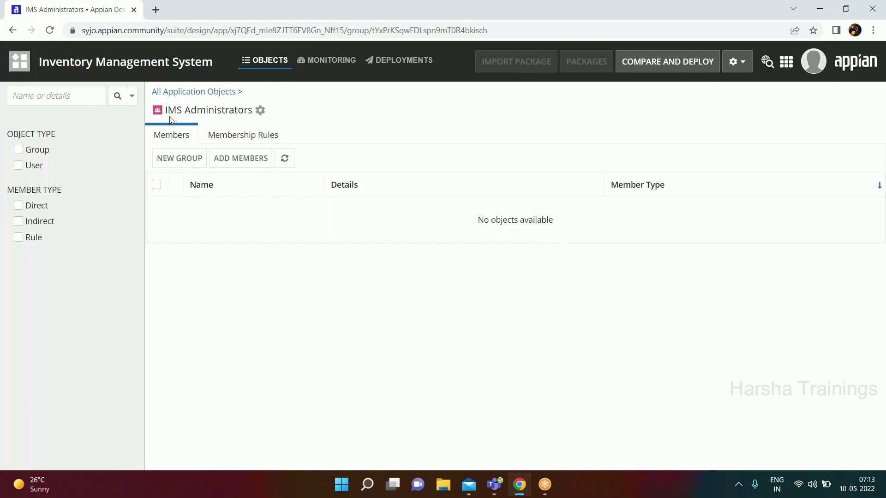
left_click(241, 159)
left_click(319, 225)
type("ravir")
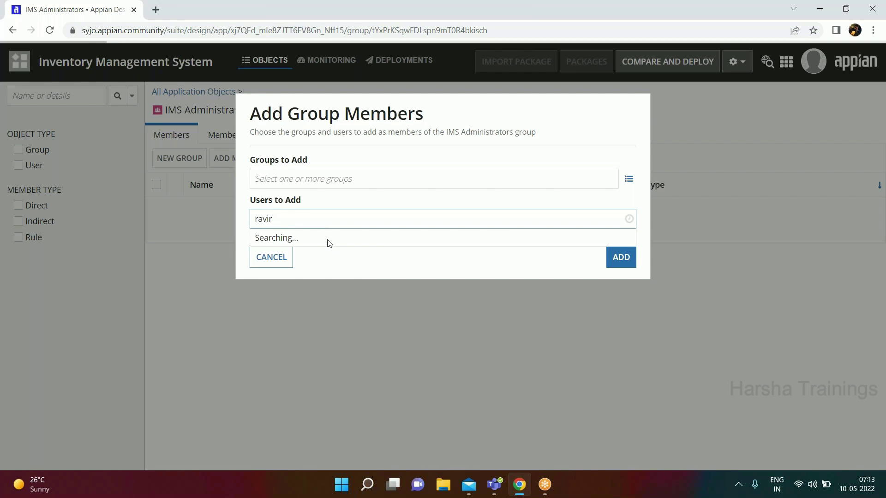
left_click(329, 244)
left_click(622, 257)
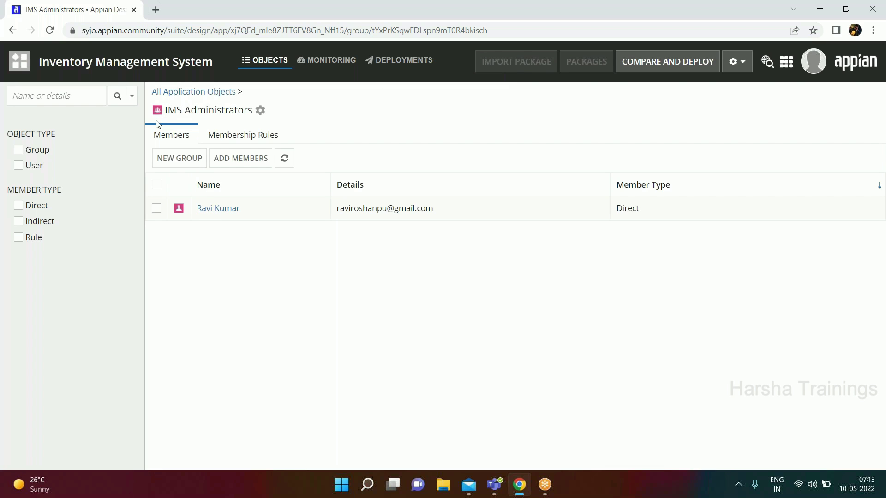
Step: Examine the members of the IMS All Users group and whether each member type is direct or indirect
left_click(187, 91)
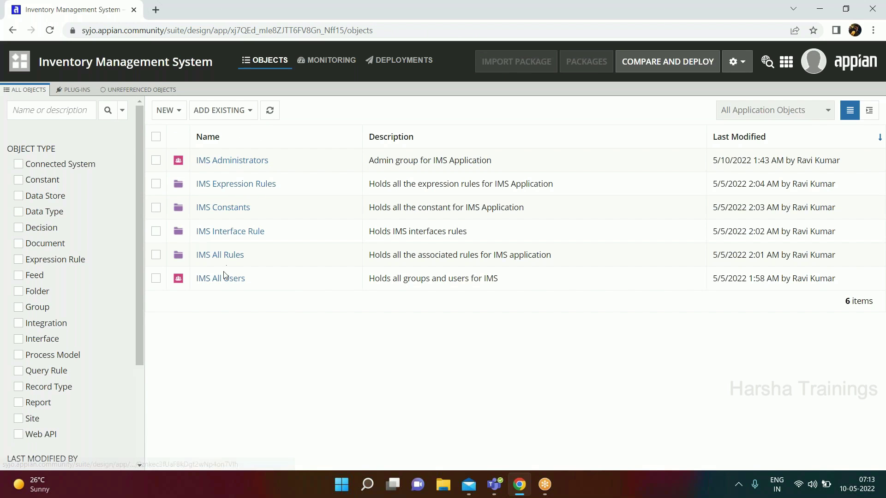
left_click(221, 281)
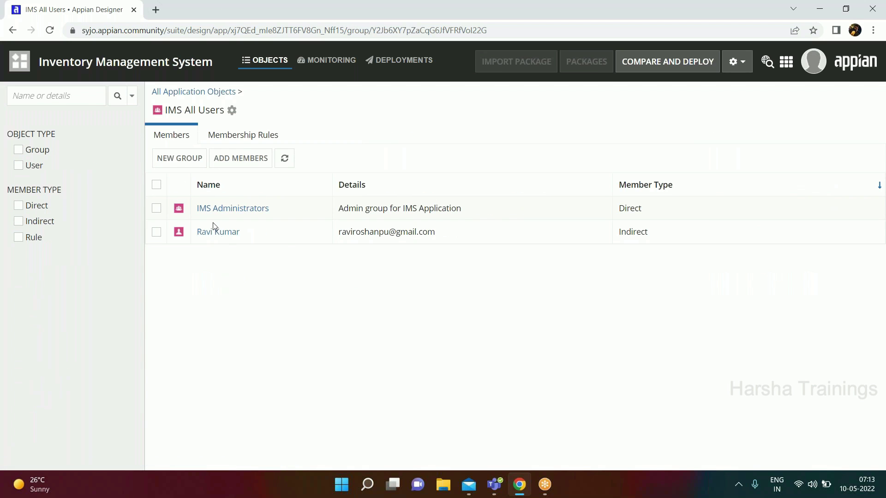
left_click_drag(655, 234, 188, 240)
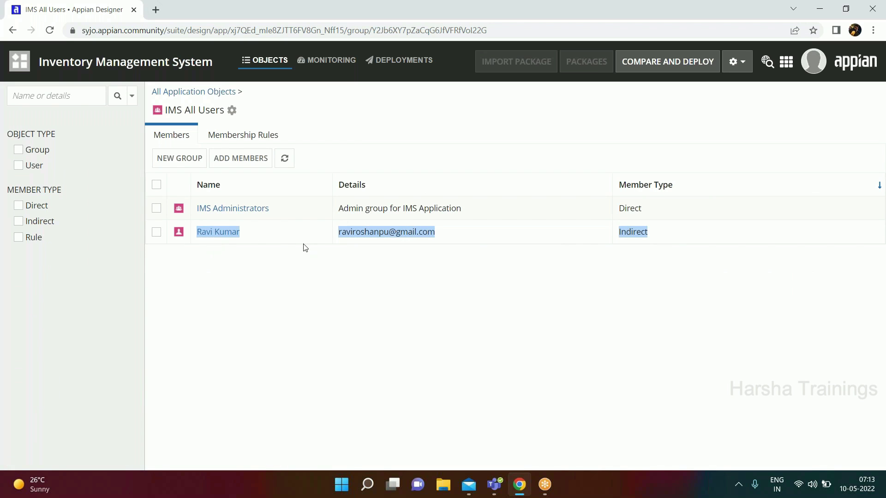
left_click(240, 259)
left_click_drag(275, 214, 196, 216)
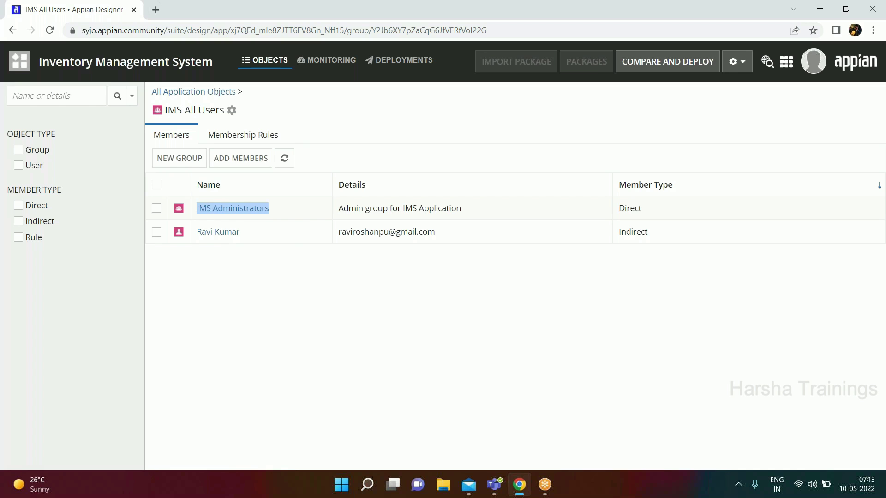
left_click(201, 244)
left_click_drag(201, 243, 266, 241)
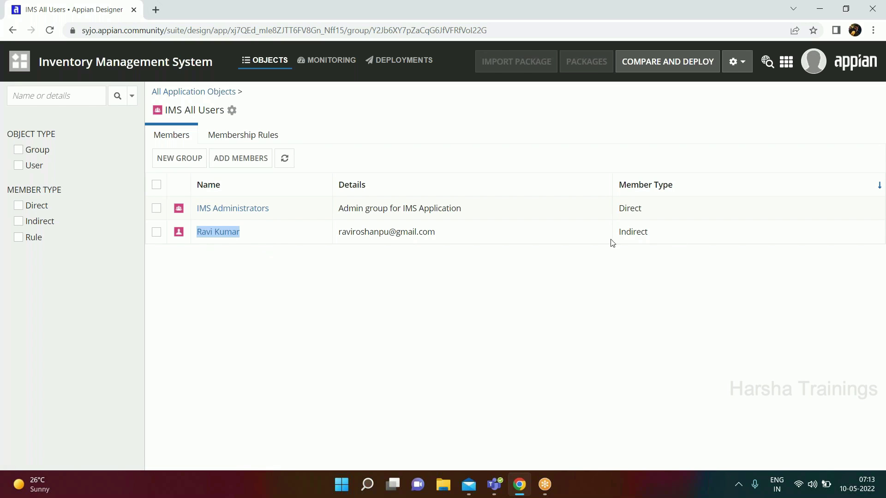
left_click_drag(650, 233, 618, 234)
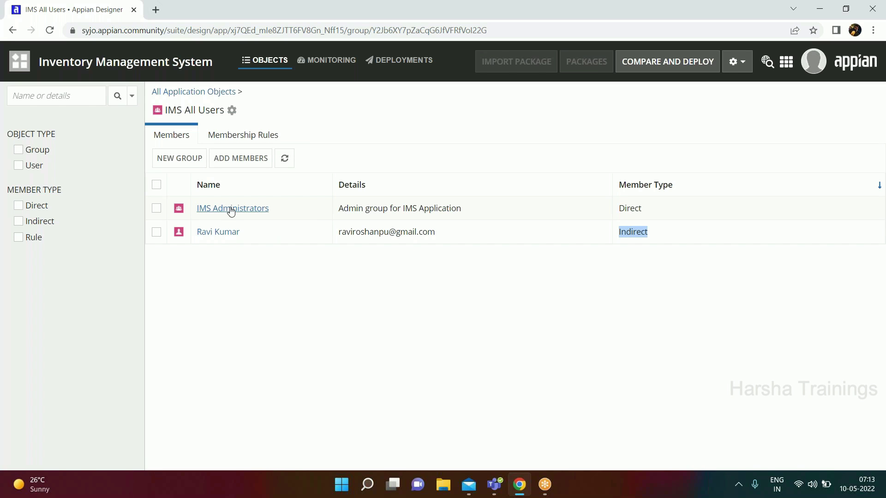
left_click_drag(301, 214, 203, 211)
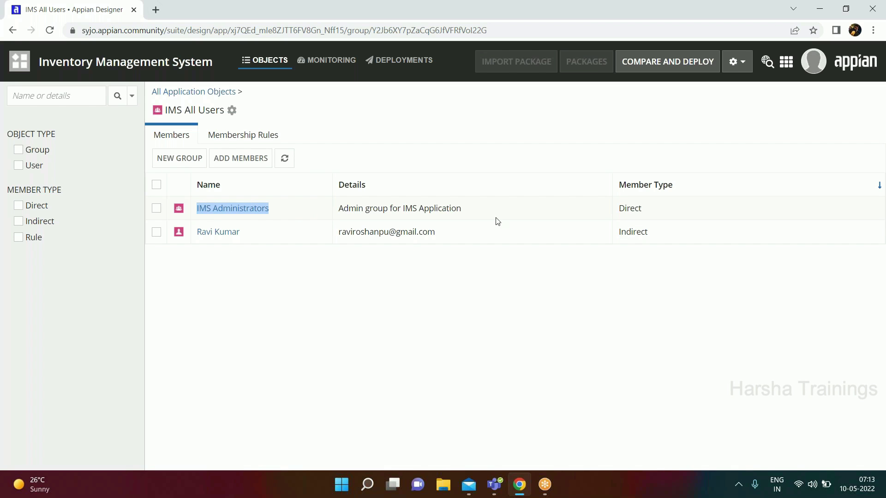
left_click(626, 236)
double_click(627, 237)
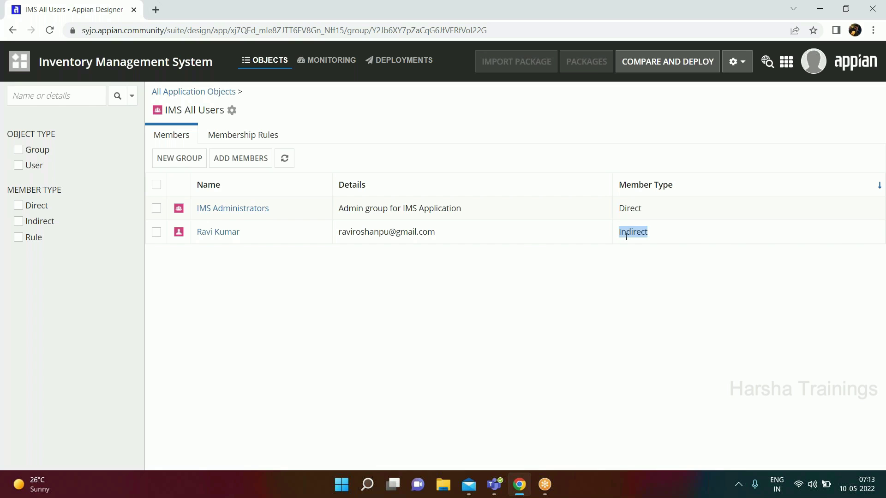
left_click(332, 246)
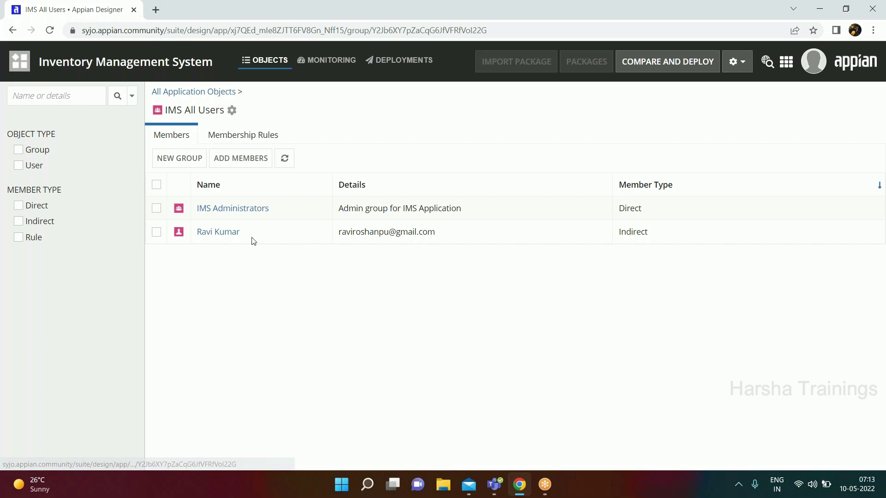
Step: Compare the member lists of the IMS Administrators and IMS All Users groups
left_click(193, 93)
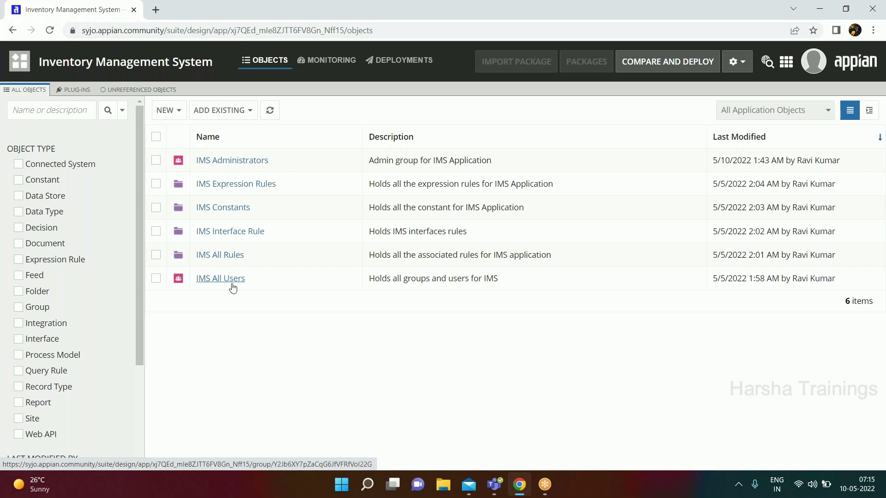
left_click_drag(277, 167, 201, 170)
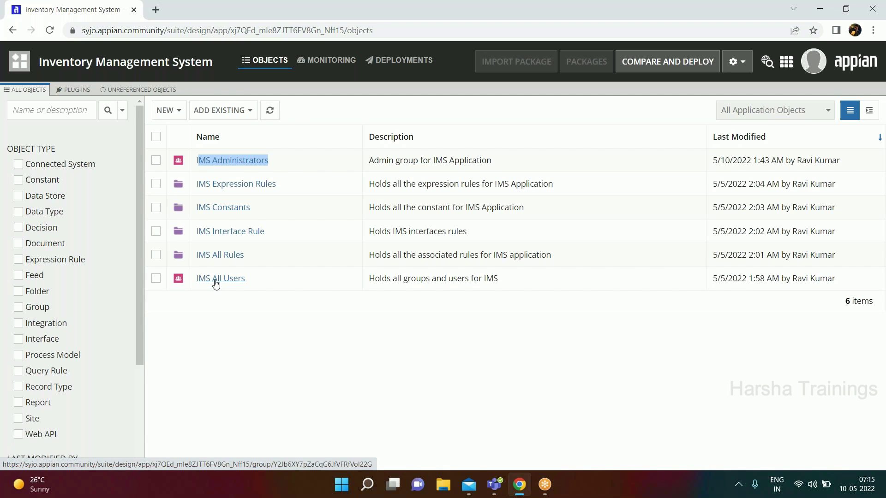
left_click(233, 161)
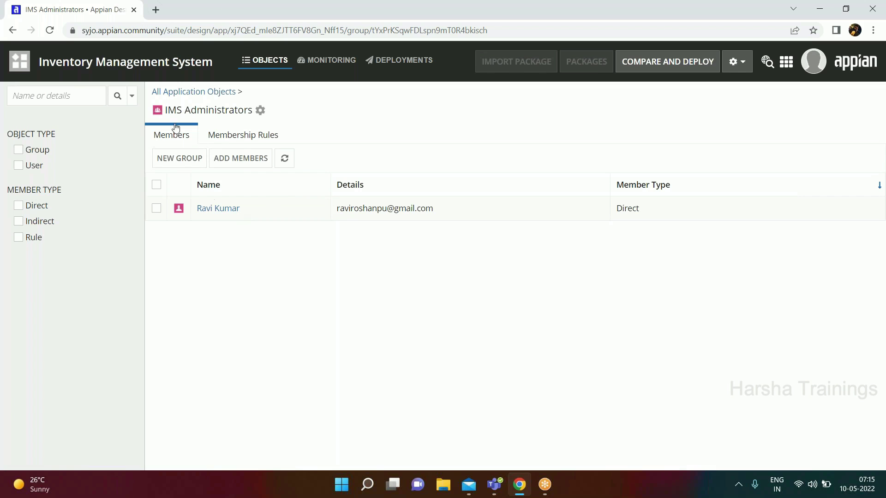
left_click(193, 91)
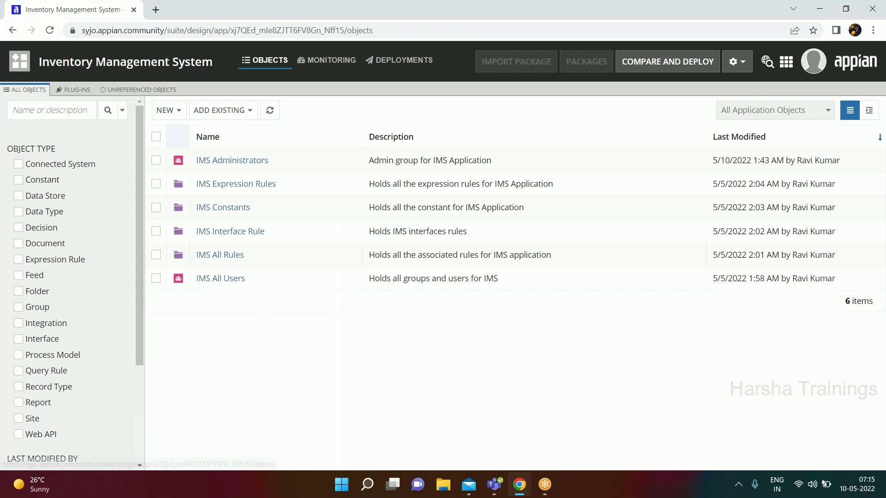
left_click(203, 279)
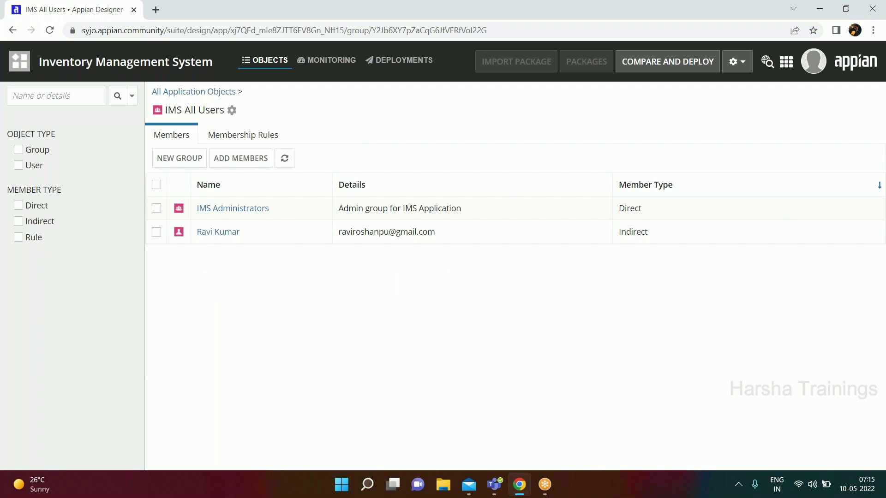
Step: Examine the IMS Administrators group as a member of the IMS All Users group
left_click_drag(178, 110, 223, 116)
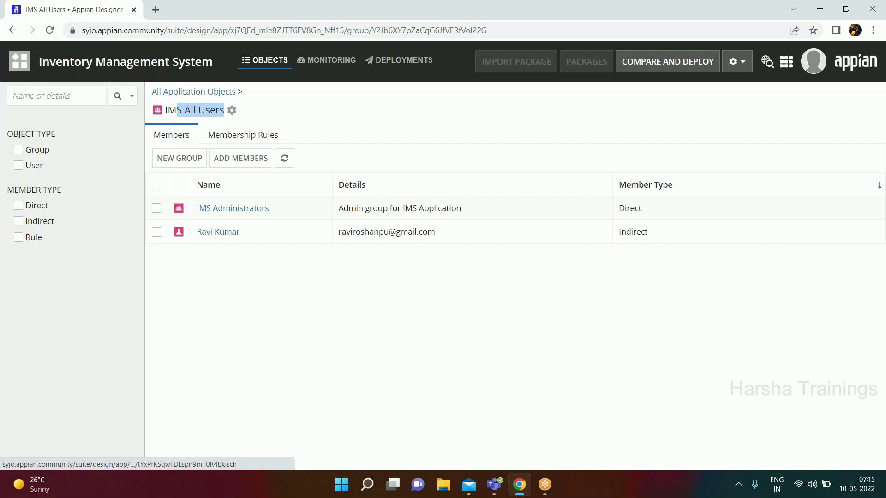
left_click_drag(195, 210, 268, 213)
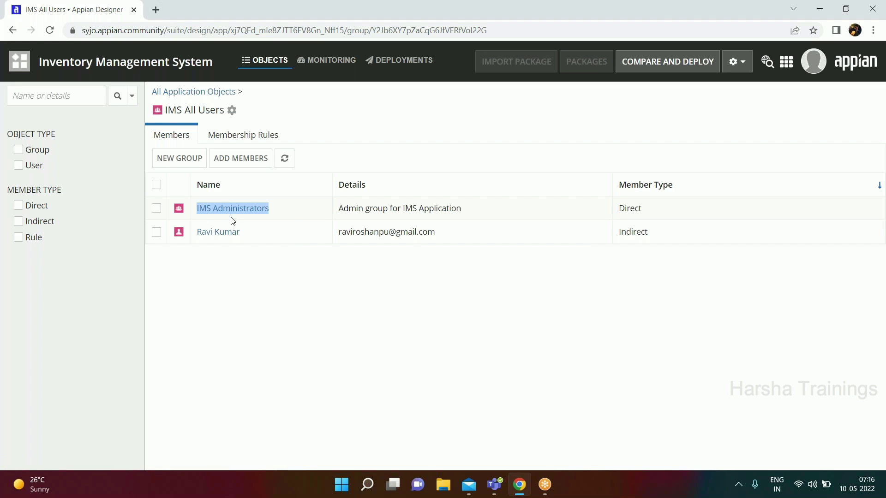
left_click(236, 272)
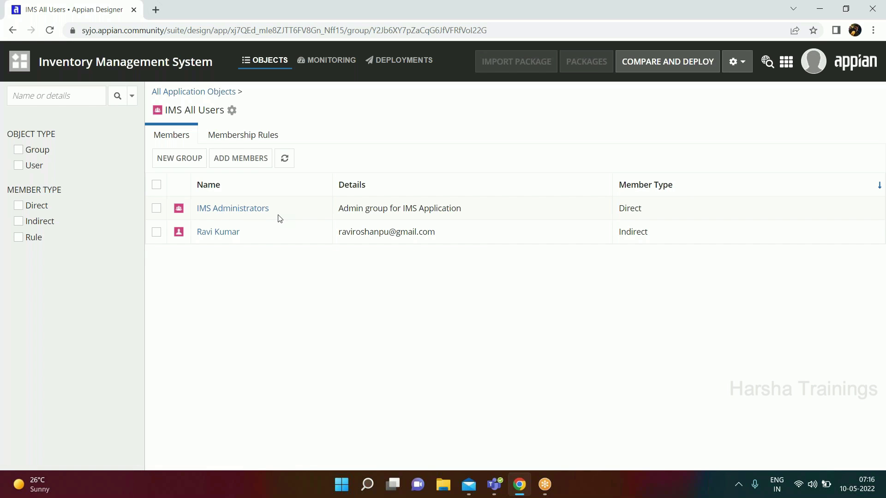
Step: Return to the application's objects and check the security of the IMS All Rules folder, leaving without saving
left_click(181, 93)
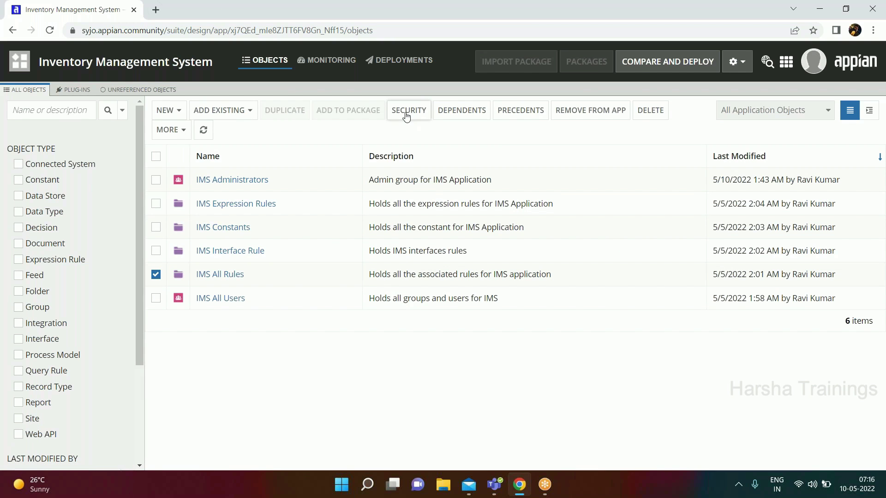
left_click(406, 113)
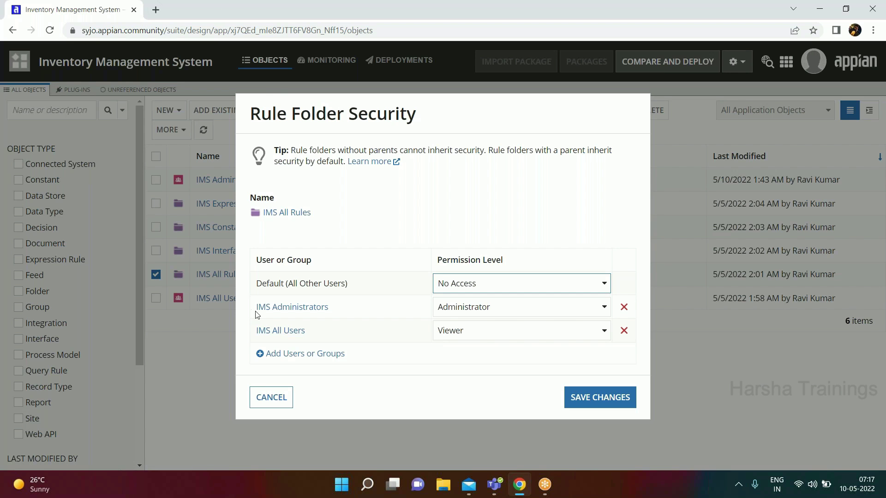
left_click(272, 391)
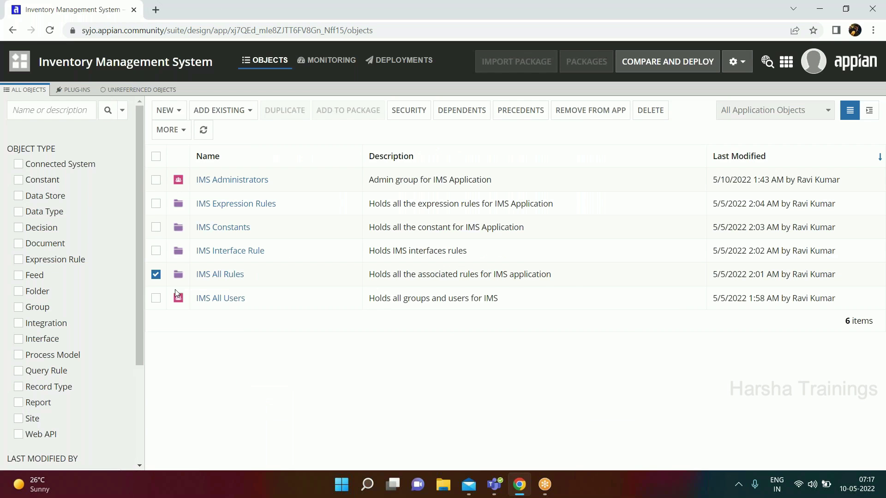
Step: Review the security that the IMS Expression Rules folder inherits from its parent folder IMS All Rules, making no changes, and deselect it
left_click(217, 277)
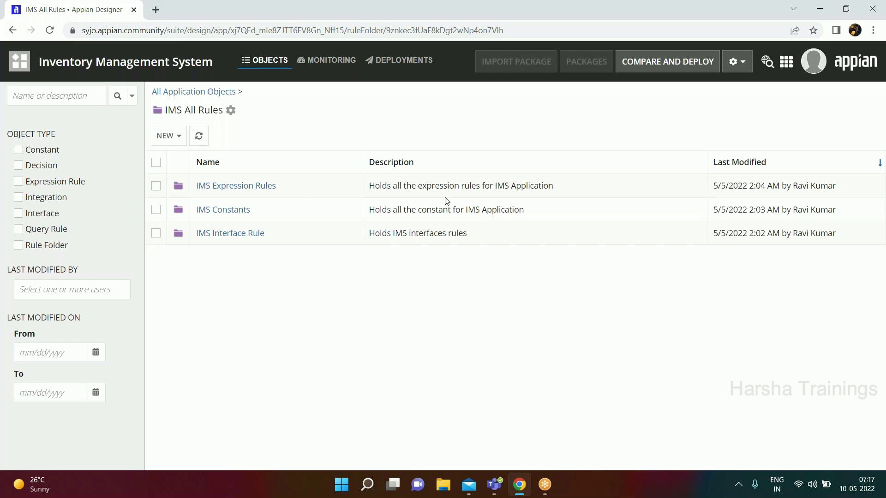
left_click(156, 186)
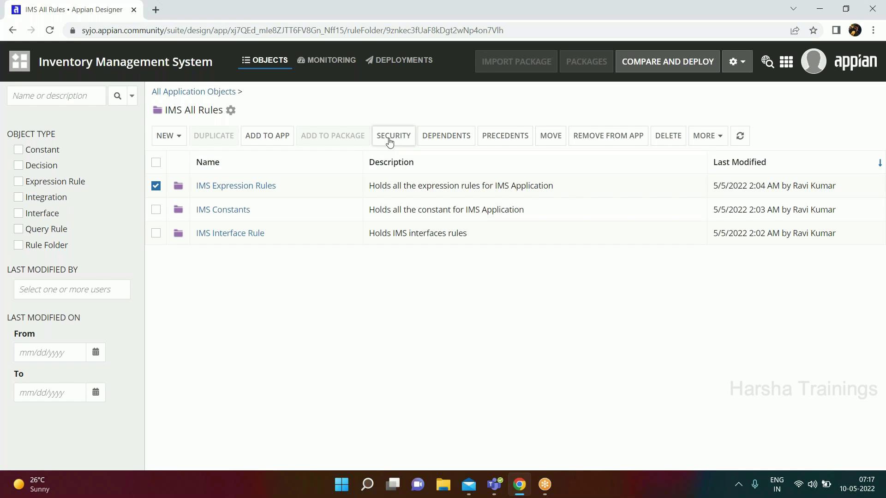
left_click(396, 137)
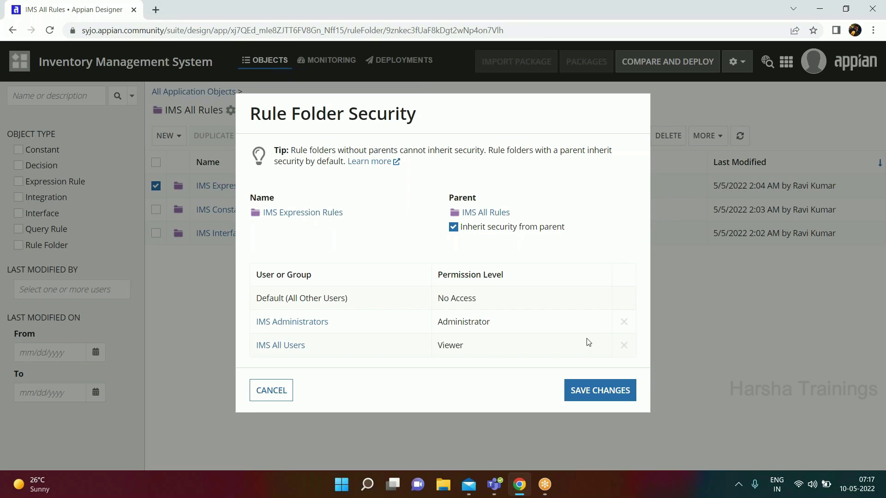
left_click_drag(483, 228, 552, 228)
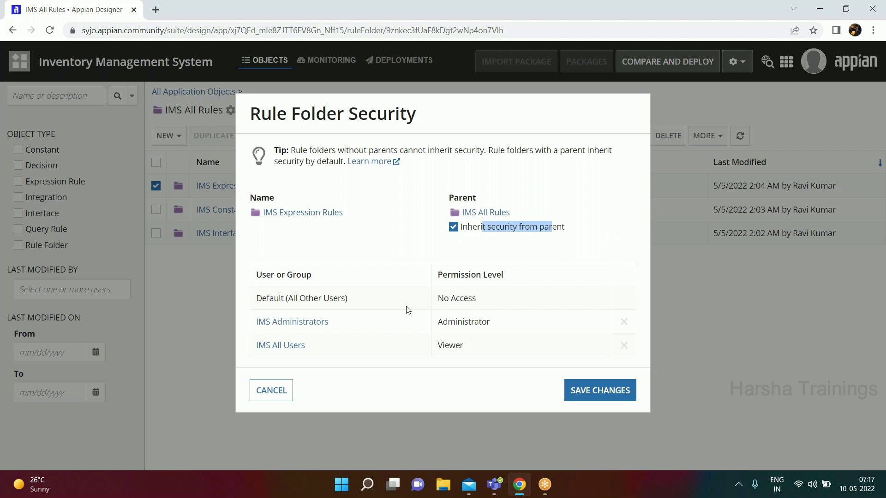
left_click(173, 190)
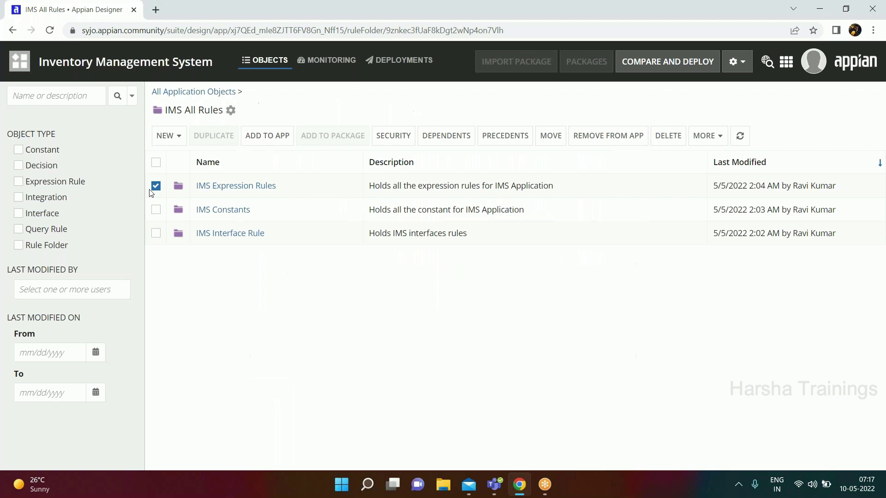
left_click(156, 185)
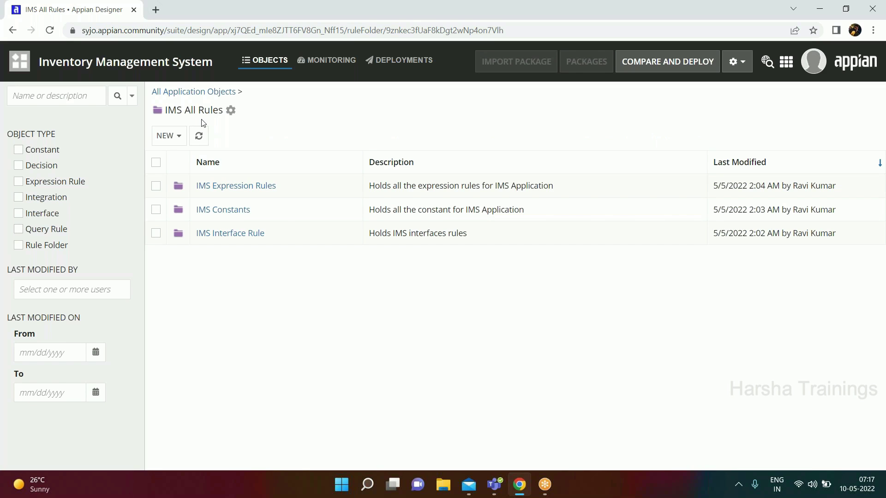
Step: Go back from the IMS All Rules folder to the full application object list and deselect that folder
left_click_drag(167, 110, 212, 110)
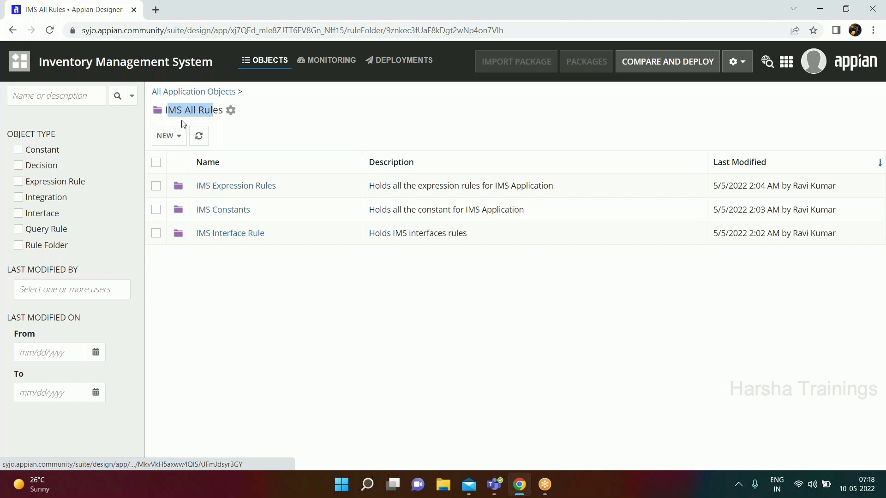
left_click(175, 91)
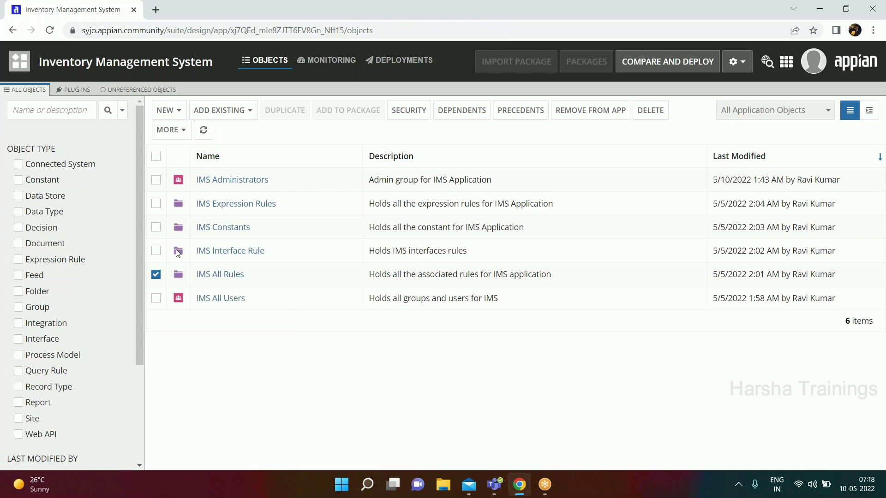
left_click(156, 275)
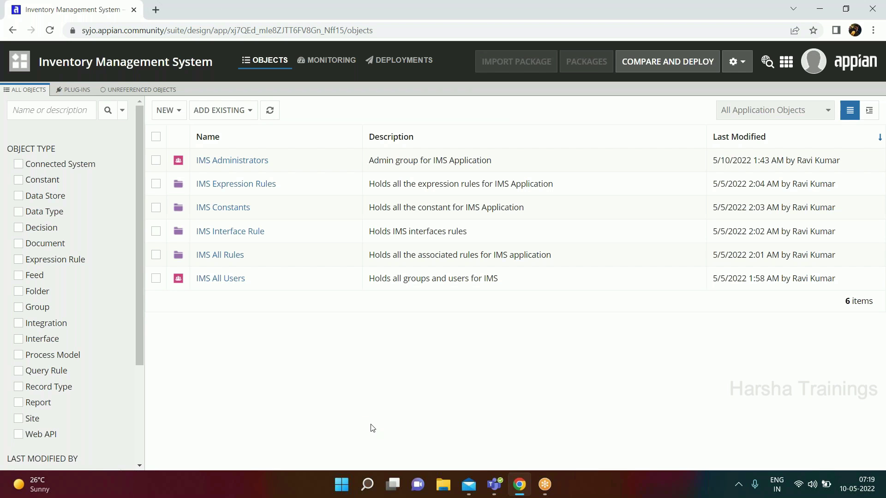
Step: Switch to File Explorer, open the Data Attributes workbook from Desktop\My Docs\HT\May, and maximize its window
left_click(440, 493)
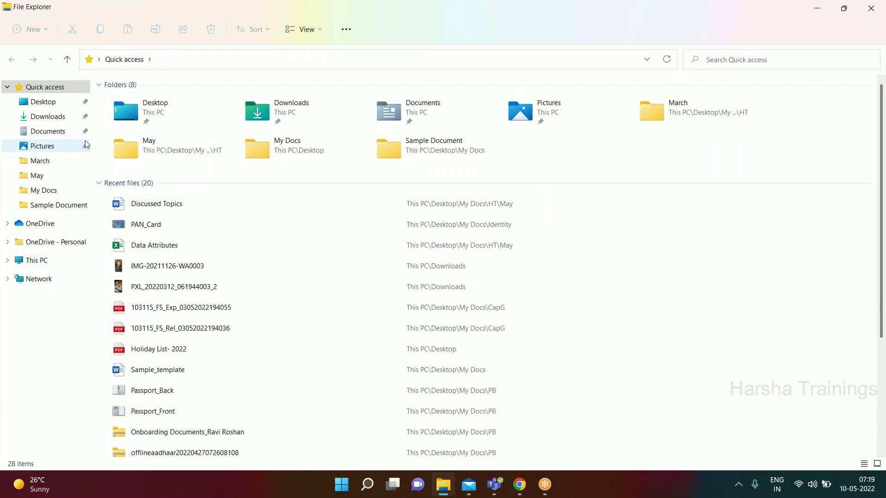
left_click(46, 102)
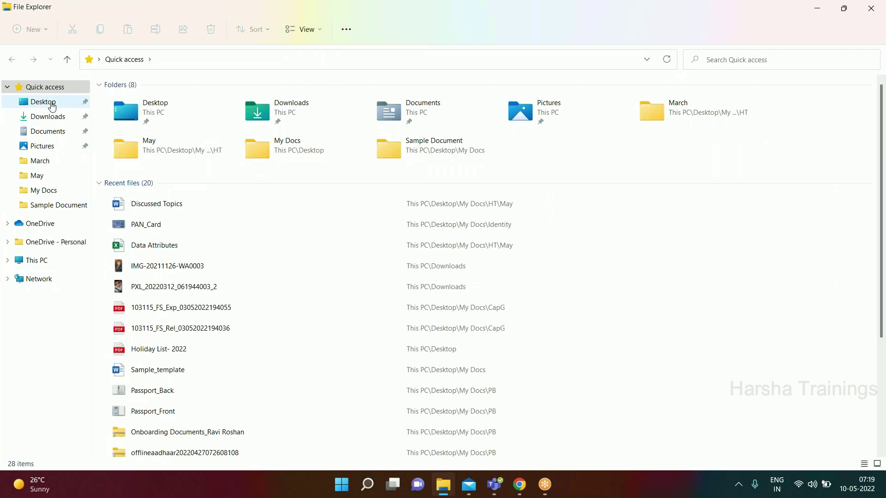
double_click(149, 109)
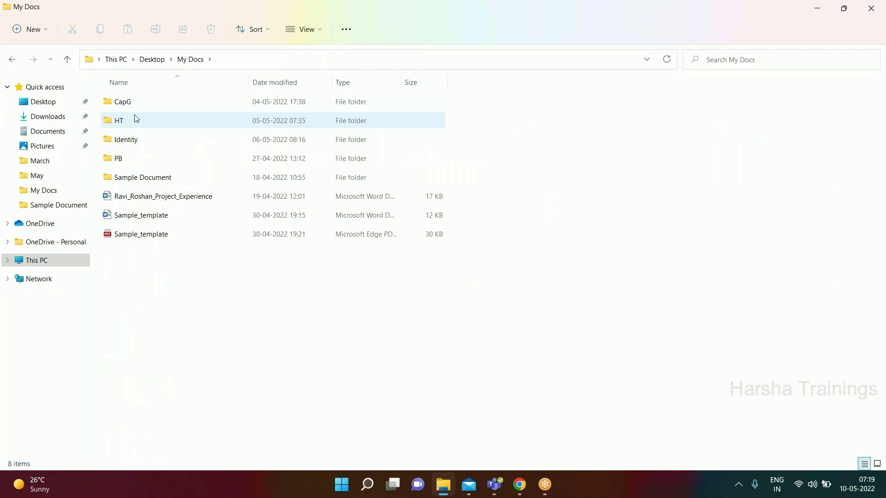
double_click(129, 119)
double_click(126, 115)
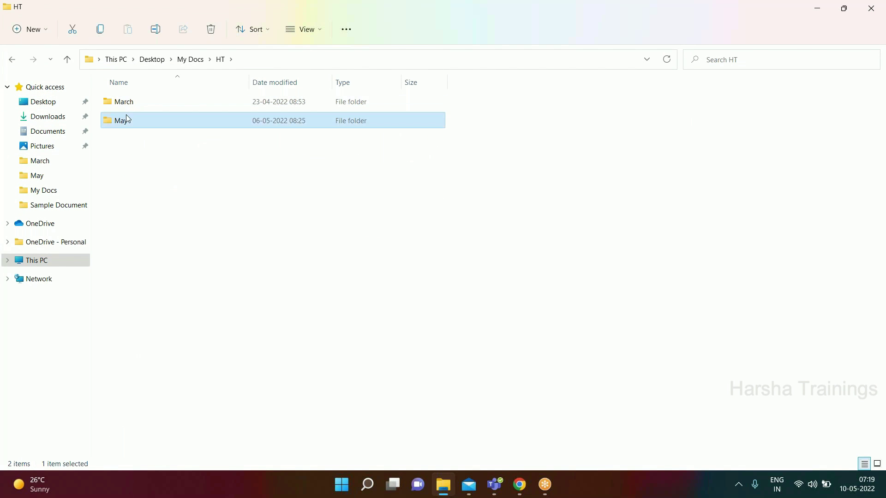
left_click(142, 108)
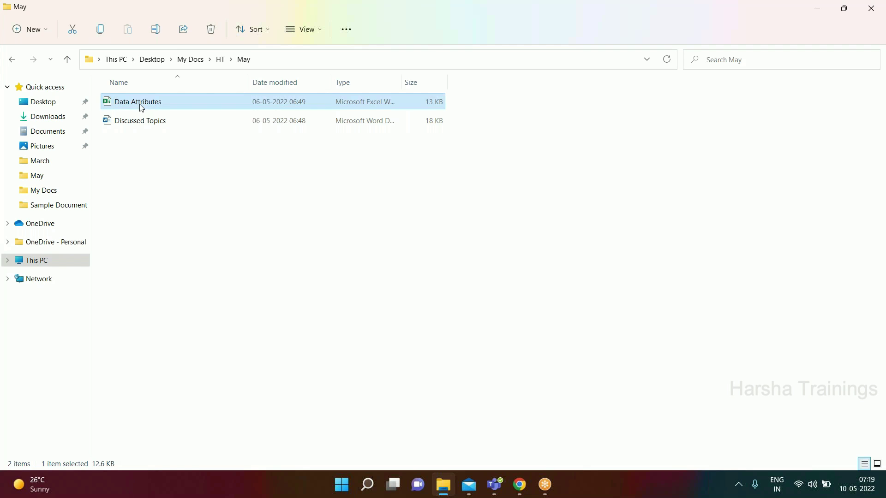
double_click(142, 108)
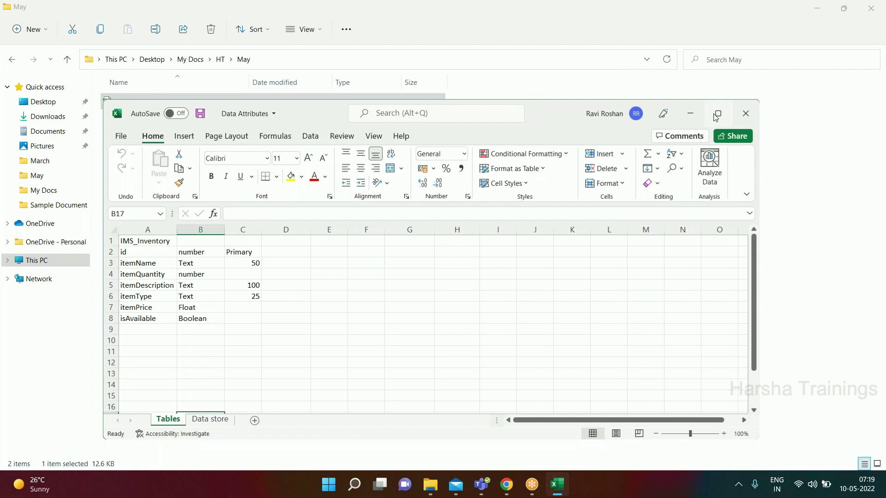
left_click(718, 114)
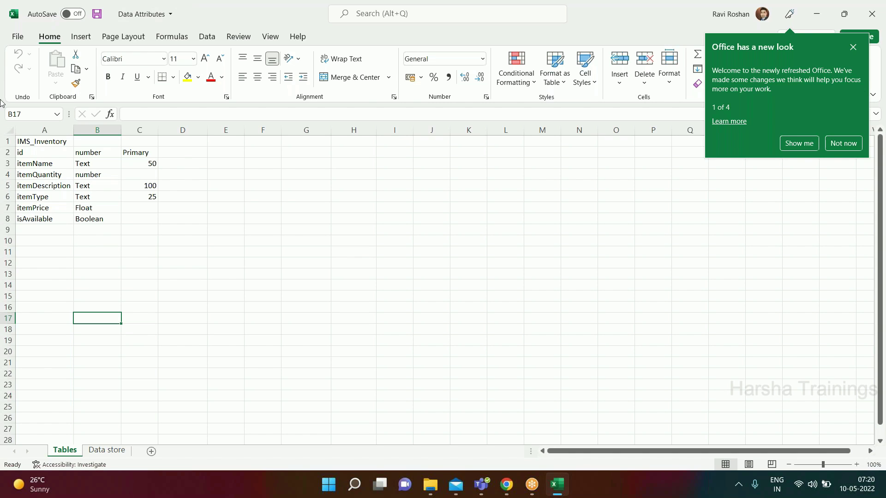
Step: Examine the IMS_Inventory table name and its fields from id through isAvailable on the Tables sheet
left_click(40, 143)
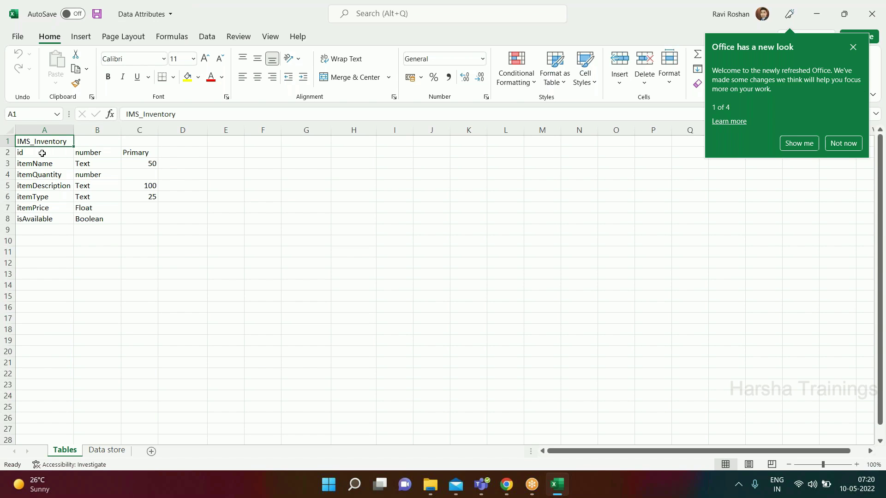
left_click(42, 152)
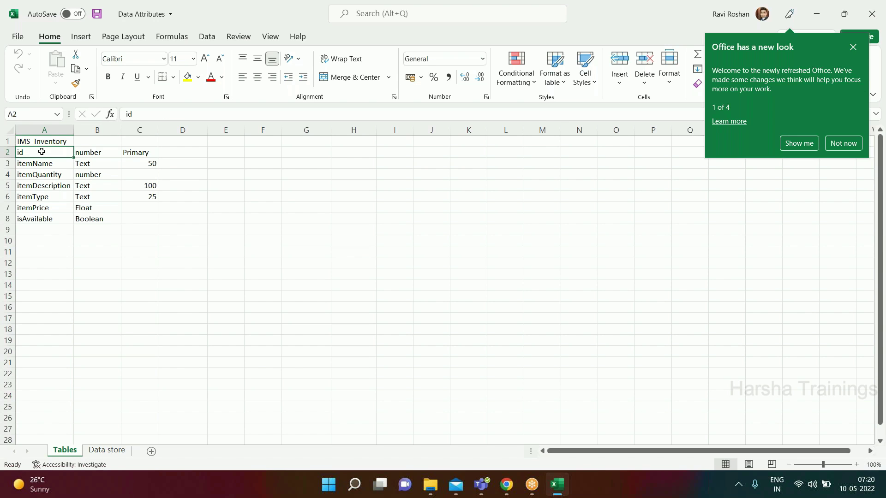
left_click(52, 161)
left_click(57, 171)
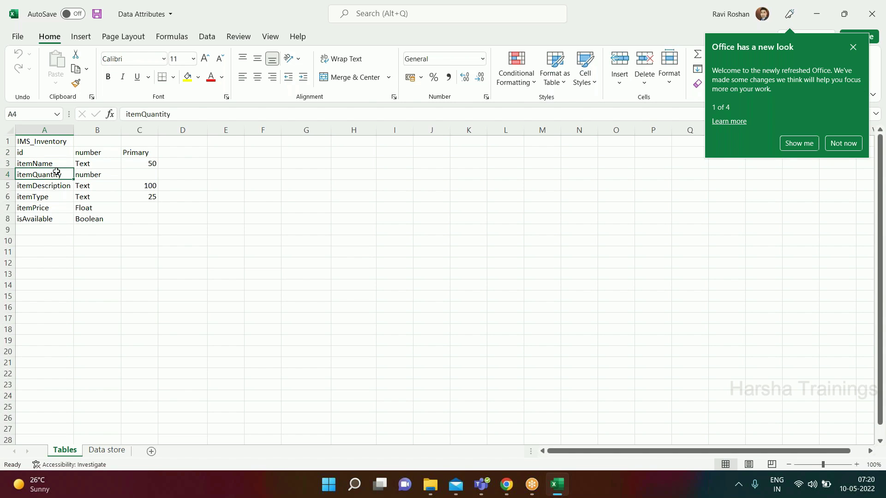
left_click(56, 184)
left_click(52, 200)
left_click(51, 207)
left_click(48, 216)
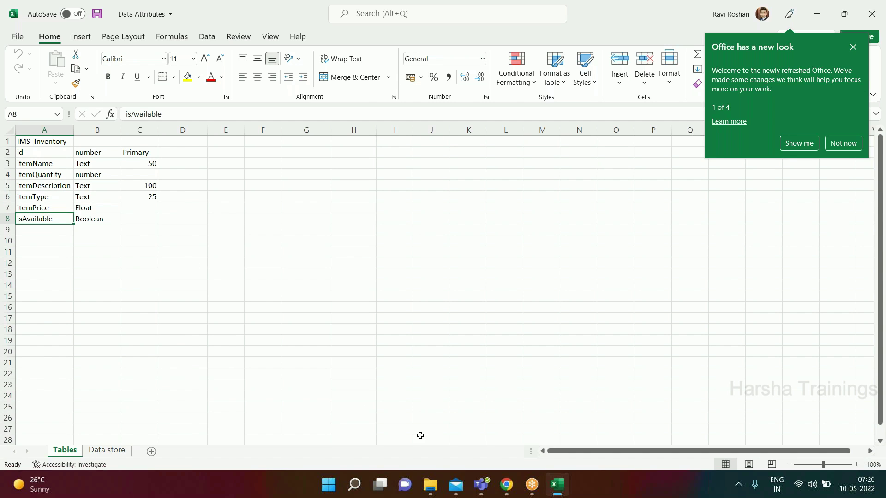
Step: Switch back to Appian in Chrome, open the Cloud Database, and filter its tables by "ims"
left_click(500, 489)
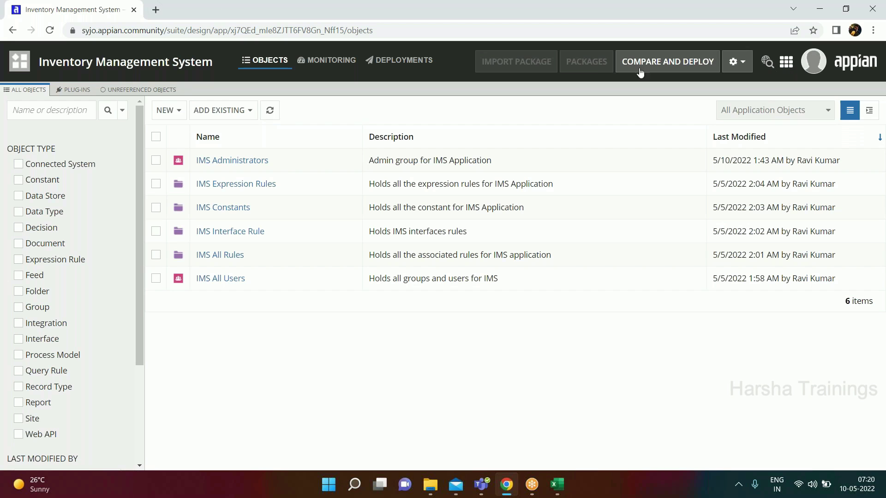
left_click(737, 61)
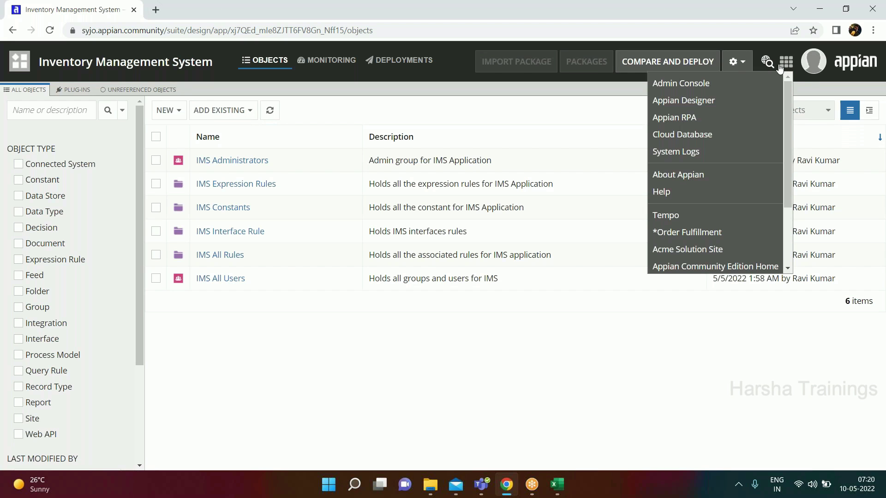
left_click(671, 135)
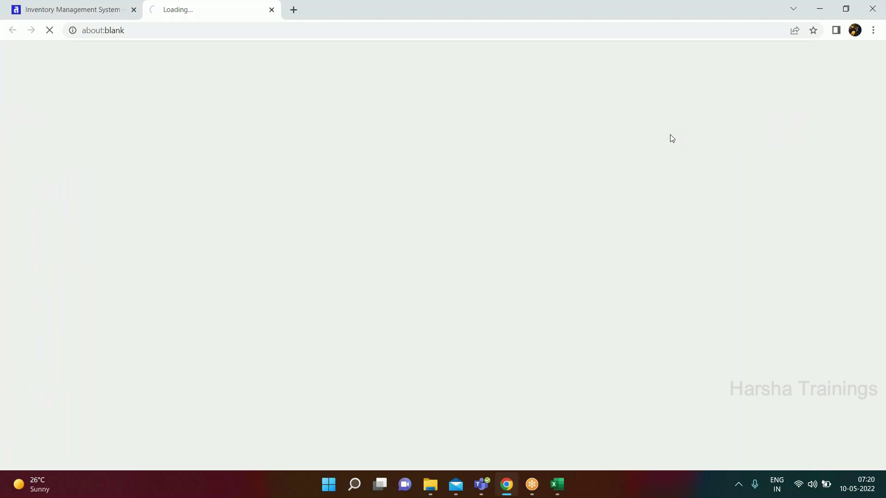
key("F5")
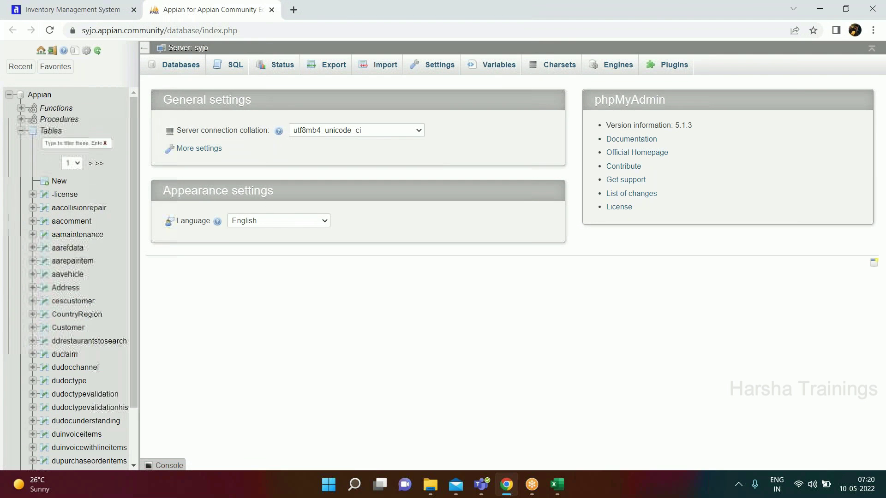
left_click(70, 142)
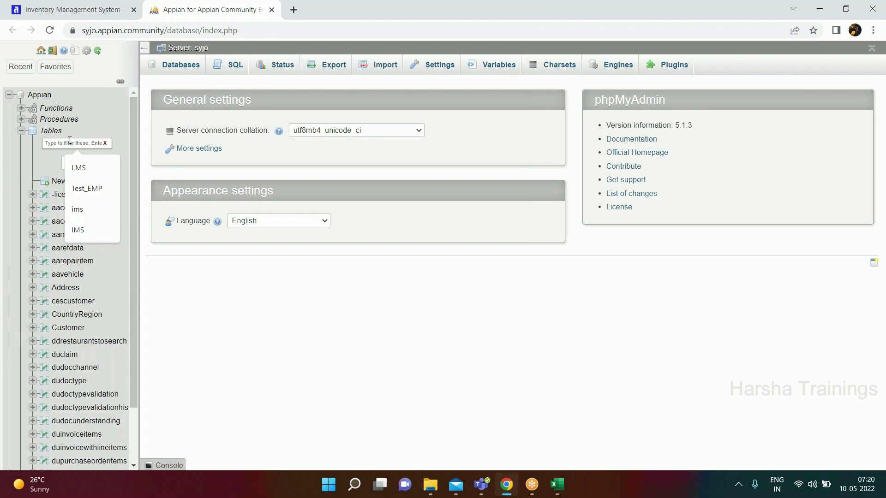
type("ims")
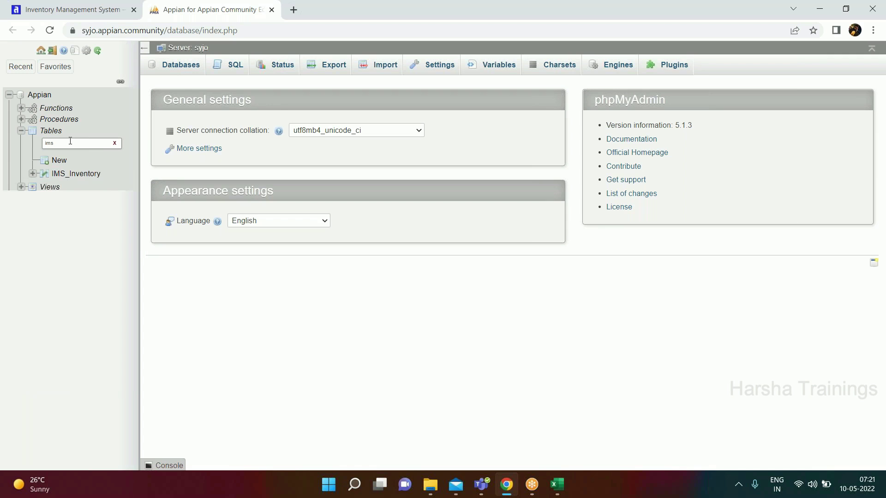
Step: Inspect the IMS_Inventory table's column structure and browse its rows
left_click(77, 175)
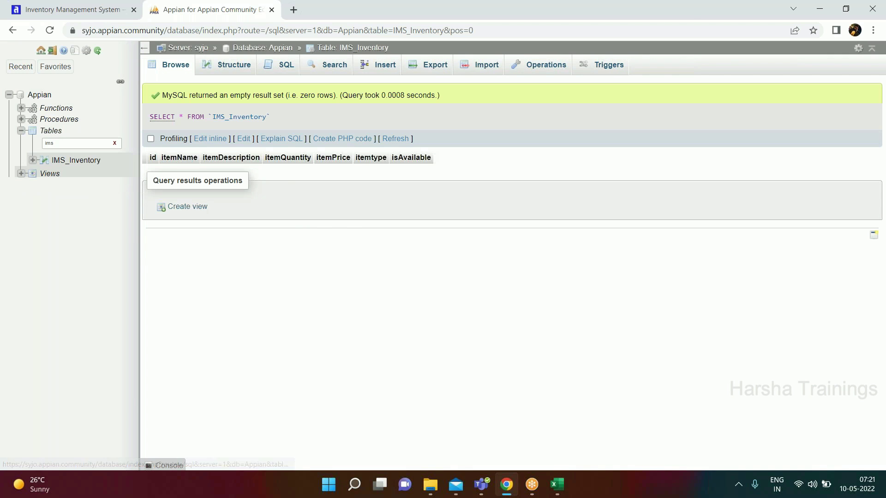
left_click(227, 68)
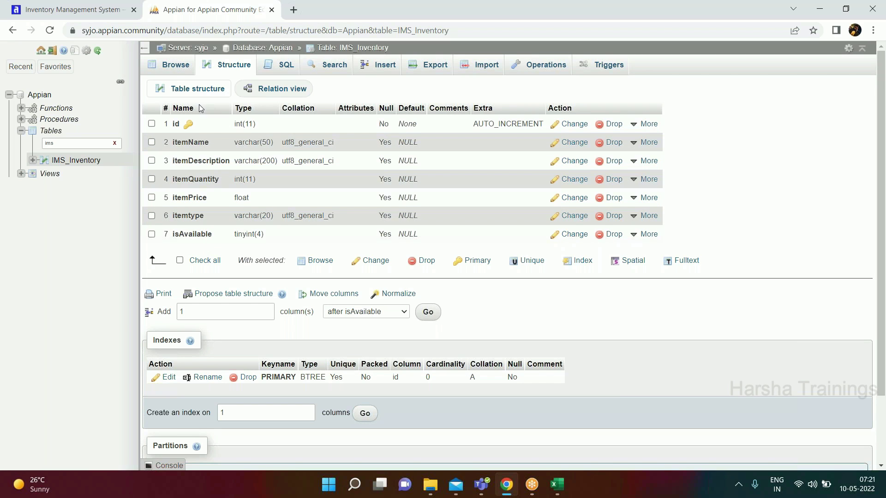
left_click(172, 70)
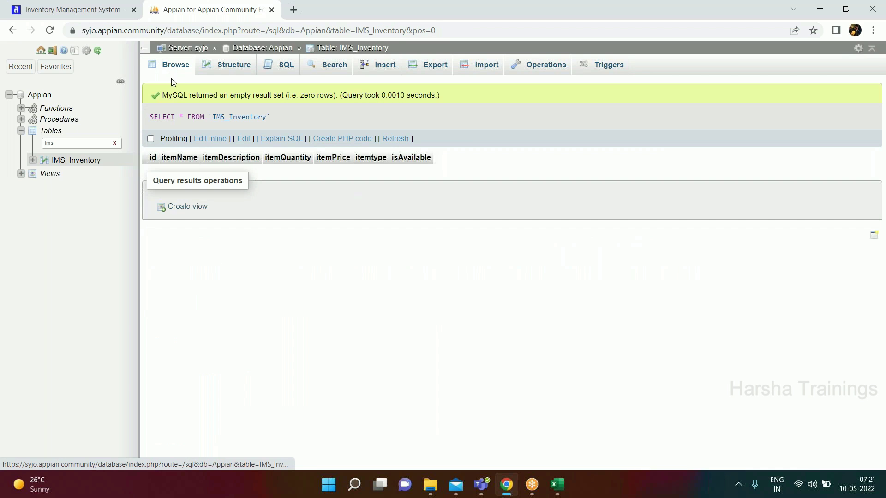
Step: Start a new IMS_Inventory row with itemName Pen, itemDescription "Blue colour pen" and itemQuantity 500
left_click(380, 68)
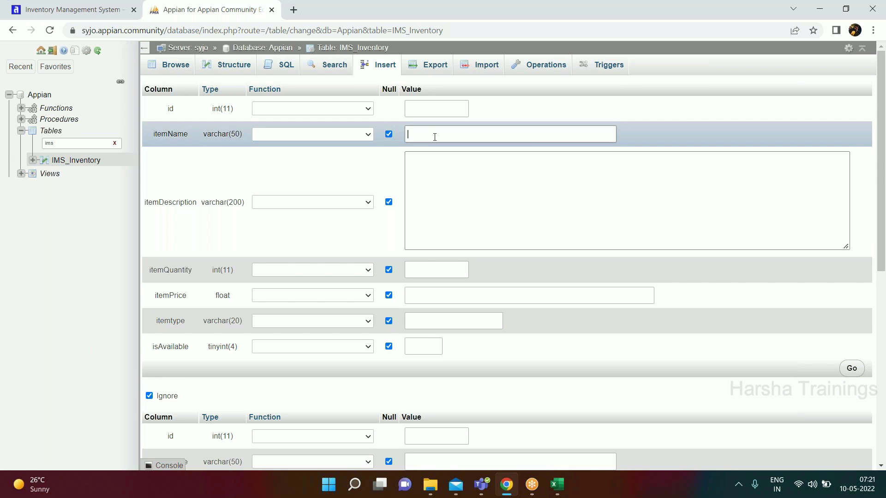
left_click(435, 137)
type("Pen")
key("Tab")
type("Blue colur pen")
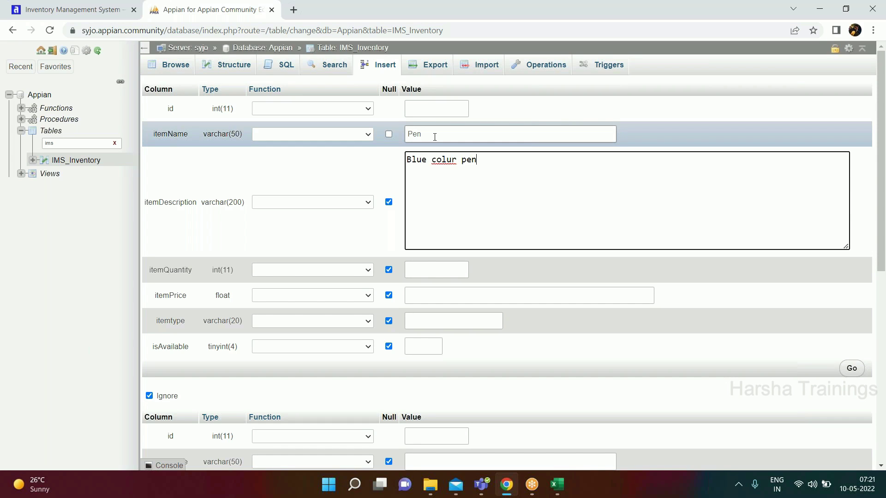
left_click(446, 159)
type("o")
left_click(440, 269)
type("500")
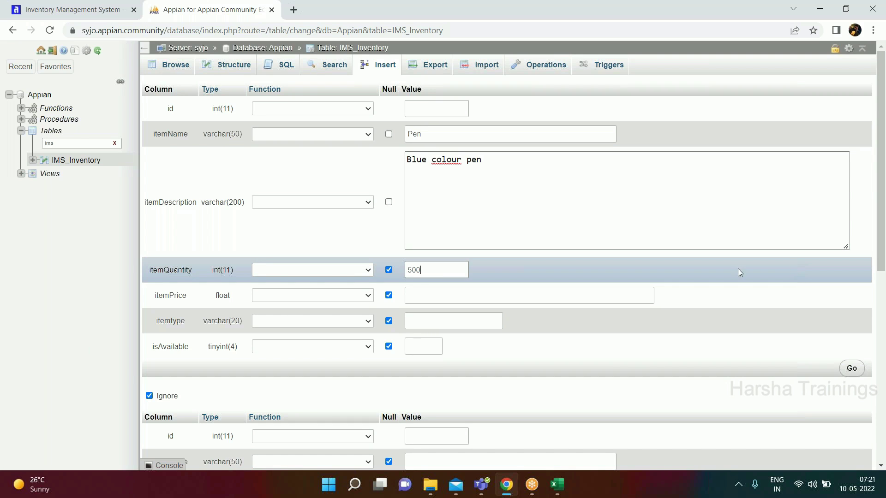
Step: Set the first pen row's itemPrice to 25, itemtype to Blue and isAvailable to 1
left_click(435, 292)
type("25")
left_click(413, 323)
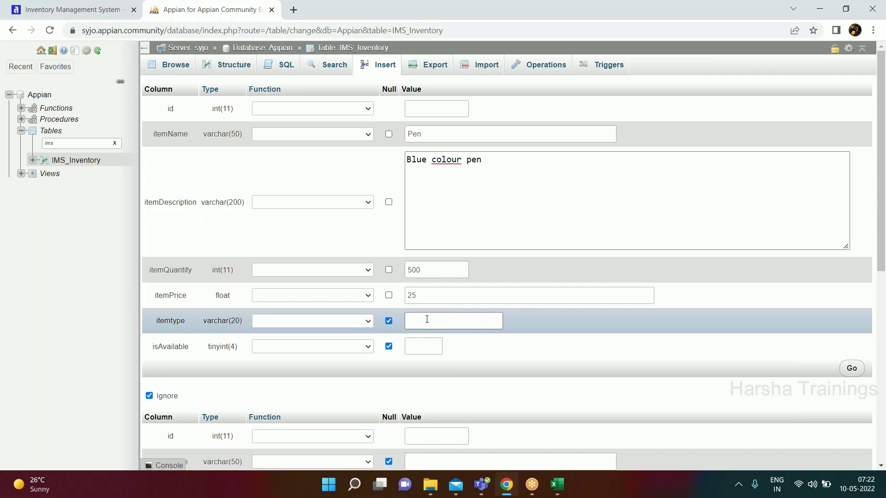
type("Blue")
left_click(416, 347)
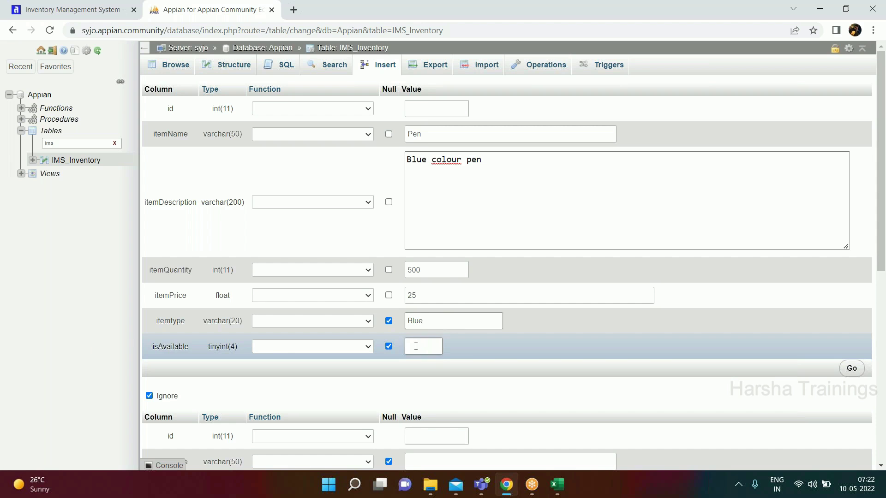
type("1")
Step: Enter Pen as the itemName of the second new row, leaving its id empty
scroll(417, 337, "down", 3)
left_click(418, 320)
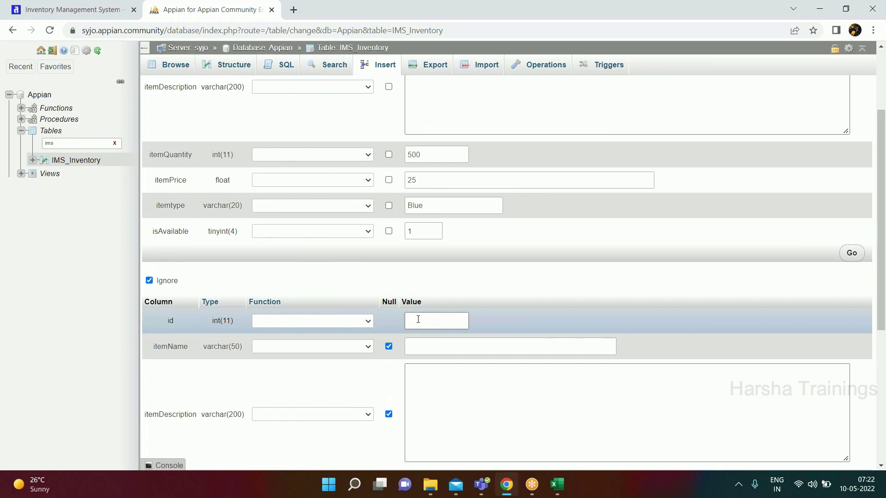
type("Pen")
left_click_drag(421, 323, 412, 323)
key("BackSpace")
key("BackSpace")
left_click(426, 345)
type("Pen")
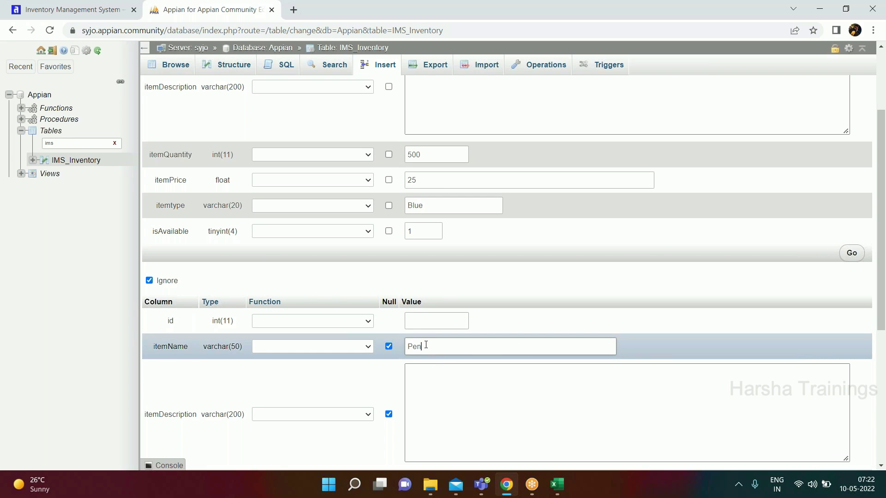
Step: Set the second row's itemDescription to "Comes with black ink" and its itemQuantity to 300
left_click(463, 423)
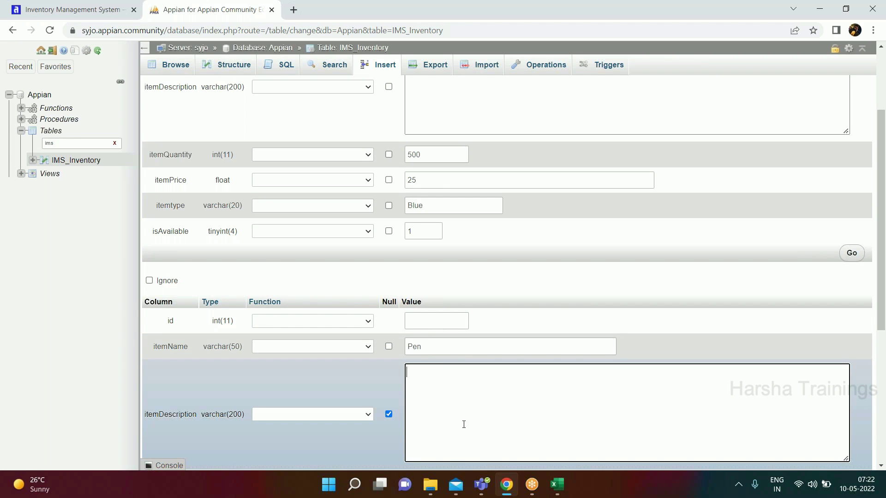
type("Bal")
key("BackSpace")
key("BackSpace")
key("BackSpace")
type("Comes with black ink")
scroll(464, 425, "down", 5)
left_click(417, 228)
type("300")
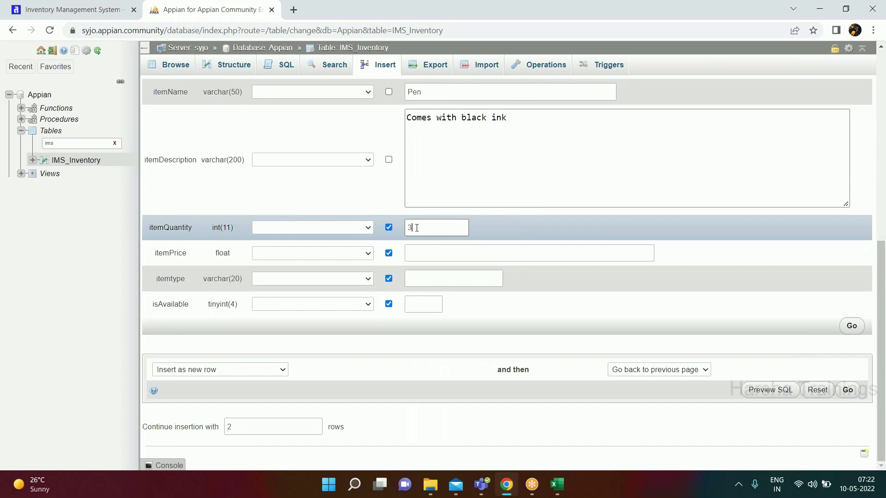
Step: Complete the second row with itemPrice 30, itemtype Black and isAvailable 1, and insert both rows to browse them in the table
left_click(425, 252)
type("30")
left_click(432, 279)
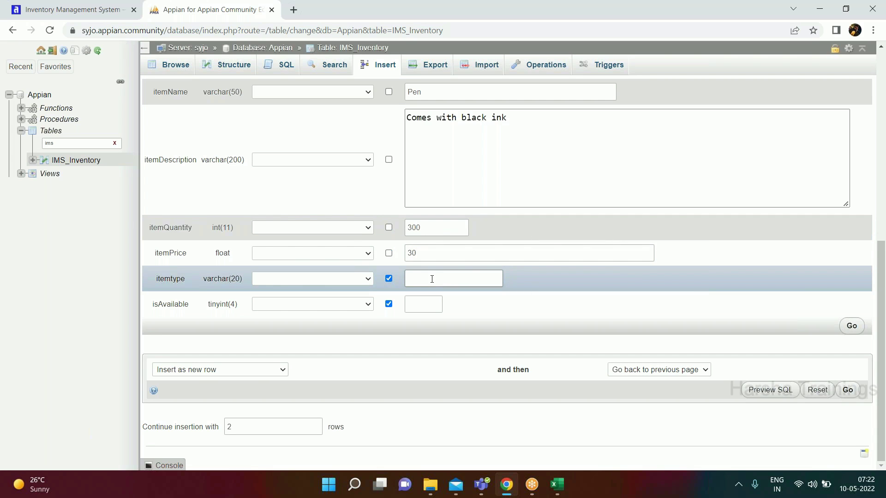
type("Black")
left_click(424, 303)
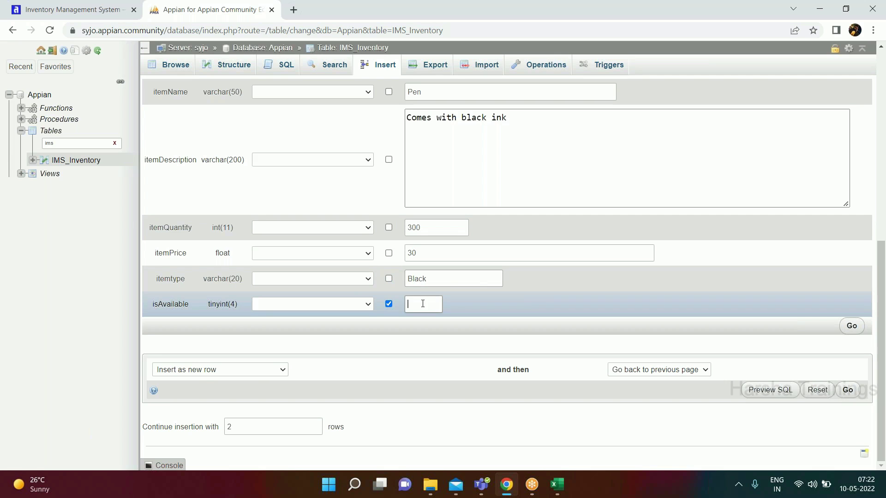
type("1")
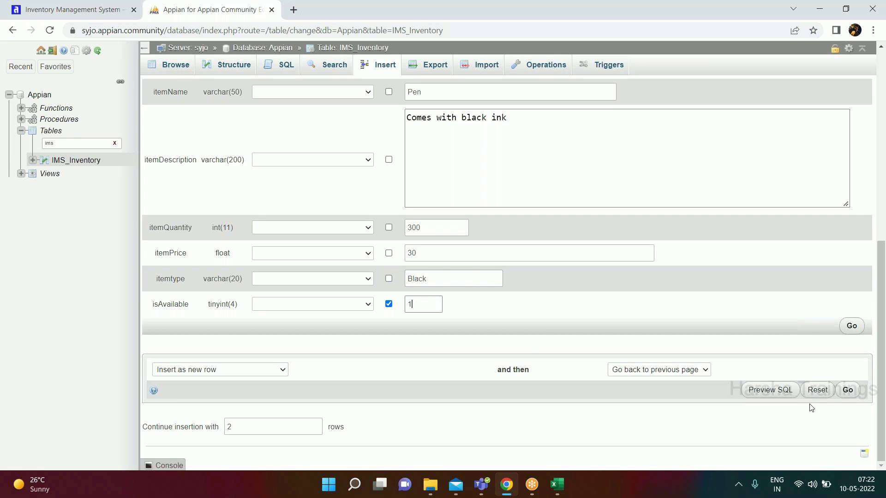
left_click(847, 390)
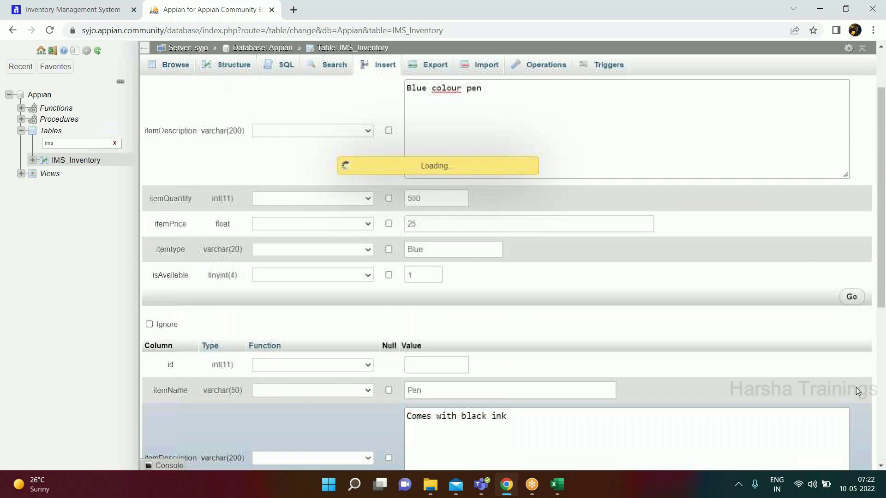
left_click(175, 64)
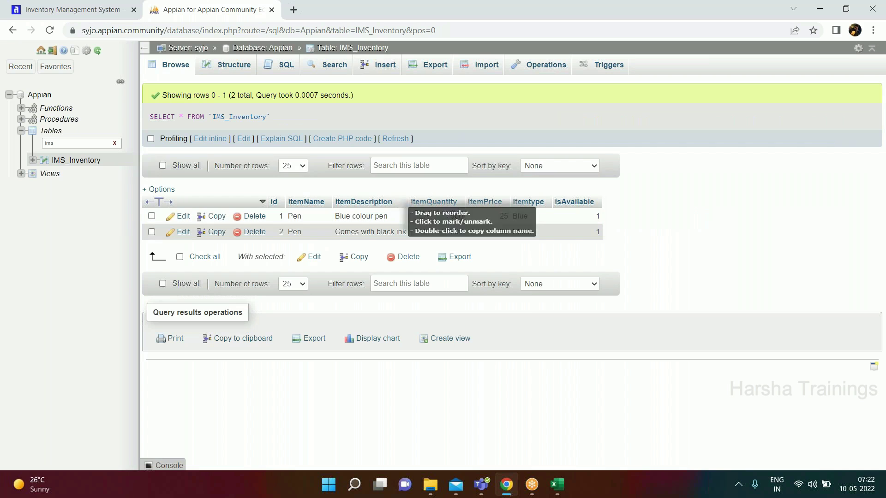
Step: Start another IMS_Inventory row with itemName Copy, itemDescription "White copy full size" and itemQuantity 400
left_click(364, 70)
left_click(463, 134)
type("Copy")
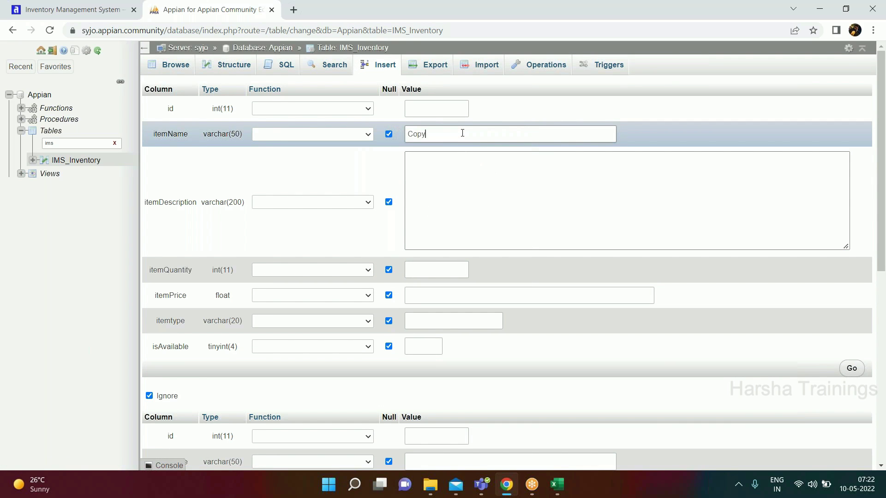
key("Tab")
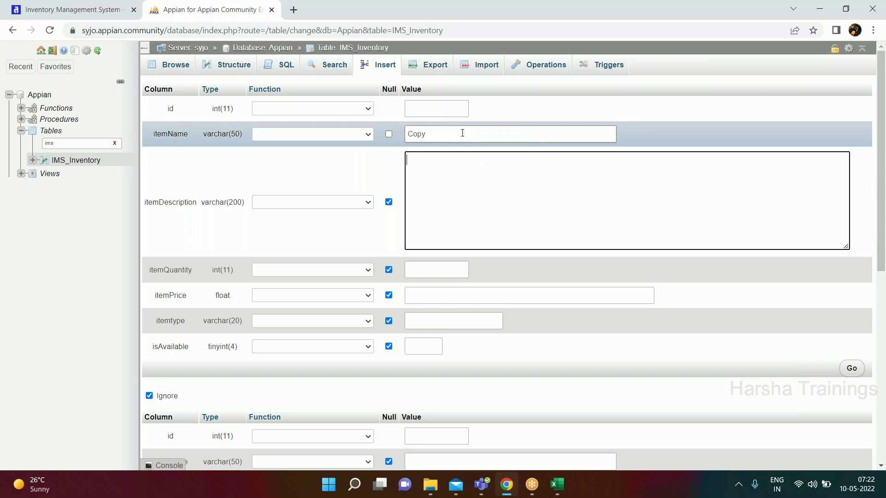
type("White copy full size")
key("Tab")
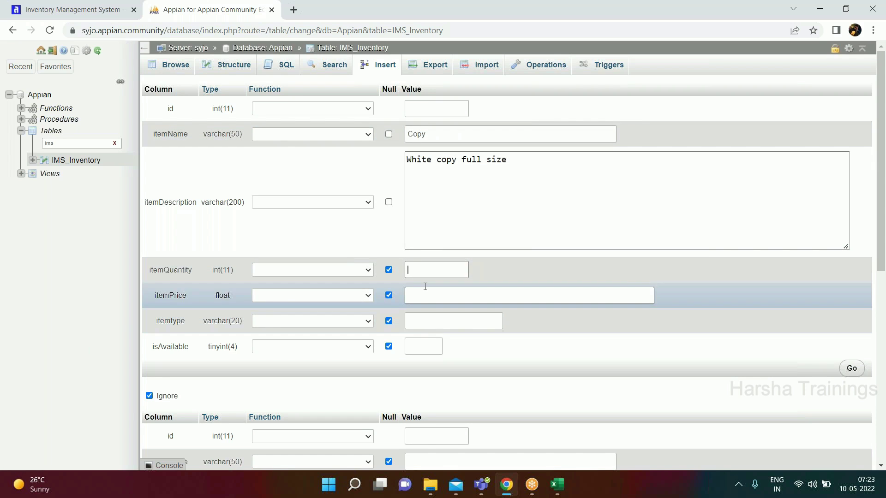
type("400")
Step: Set the white copy row's itemPrice to 50, itemtype to Plain copy and isAvailable to 1
left_click(425, 300)
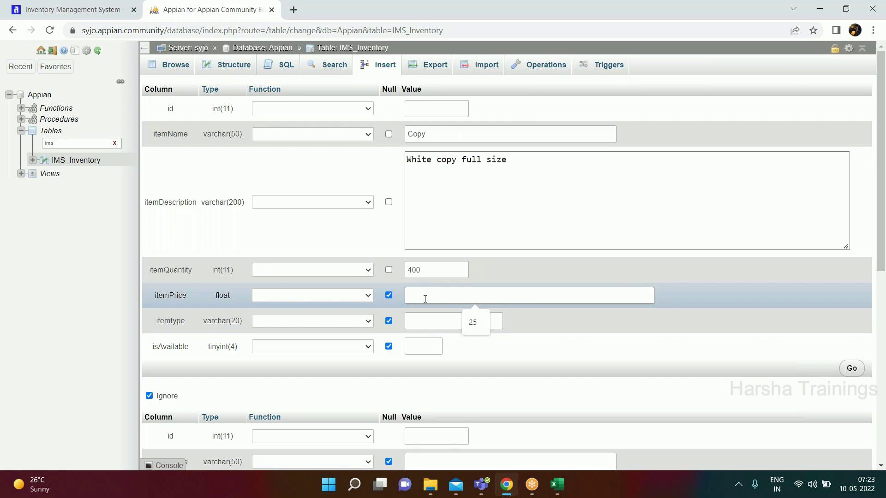
type("50")
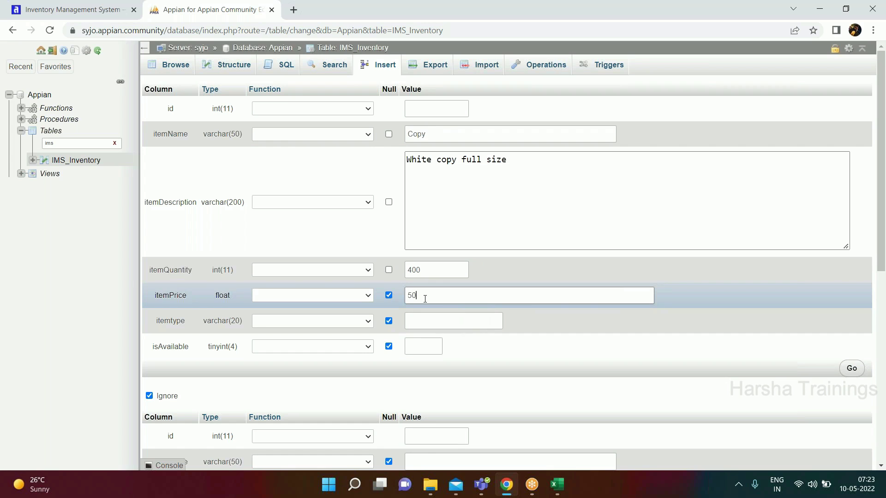
left_click(426, 323)
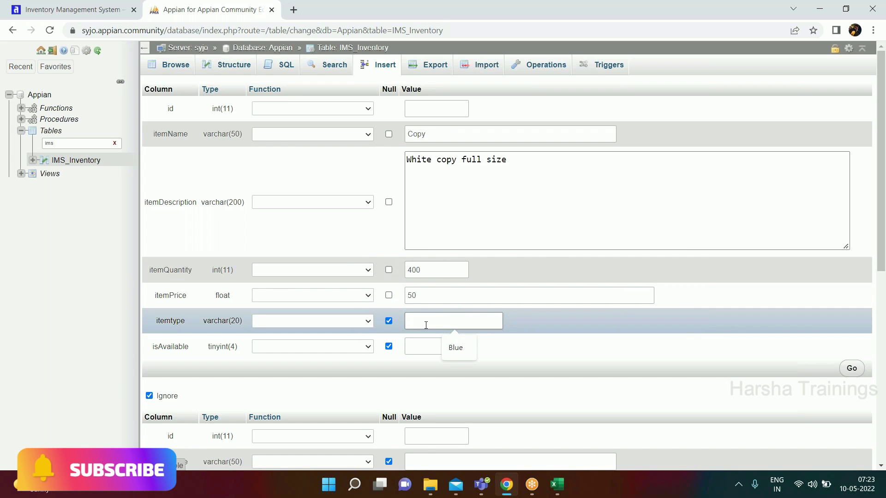
type("P")
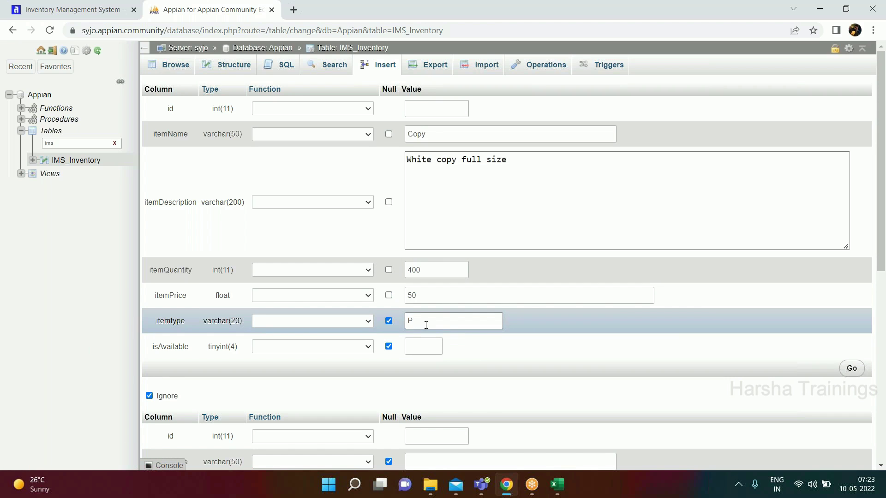
type("lain copy")
left_click(415, 345)
type("1")
Step: Fill the second new row with itemName Copy, itemDescription "Rular copy", itemQuantity 250 and itemPrice 35
scroll(443, 366, "down", 5)
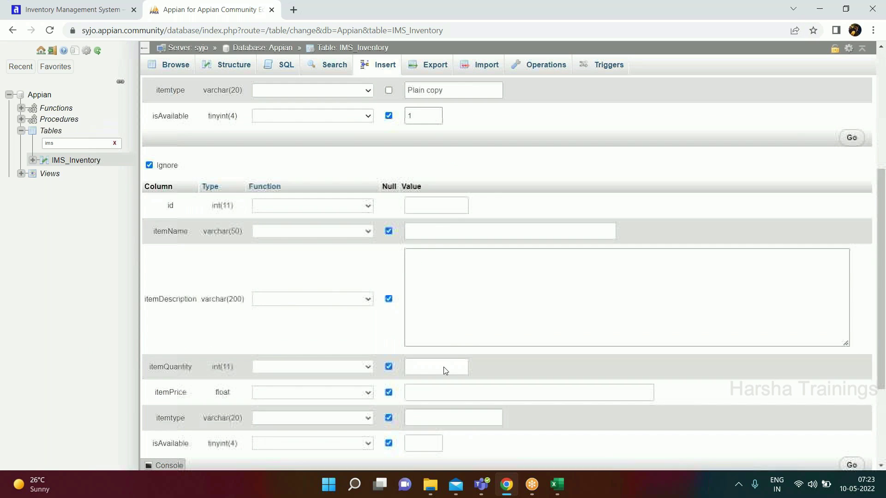
left_click(454, 231)
type("Copy")
key("Tab")
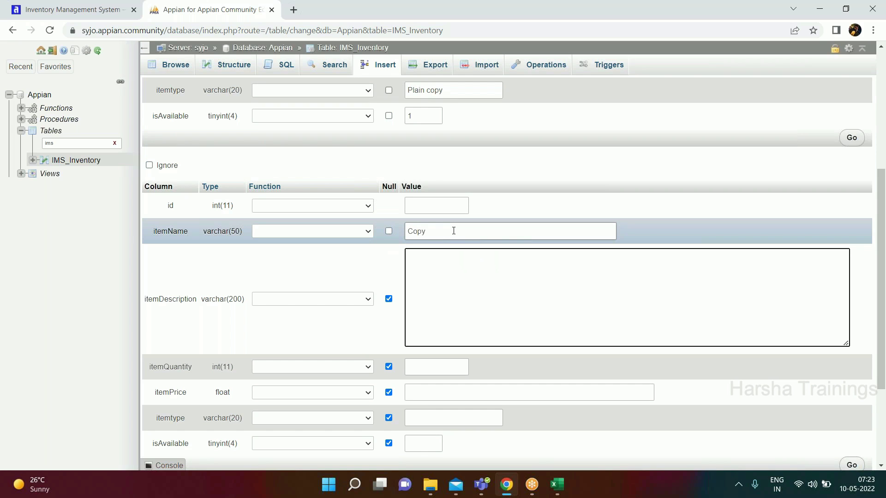
type("Rular copy")
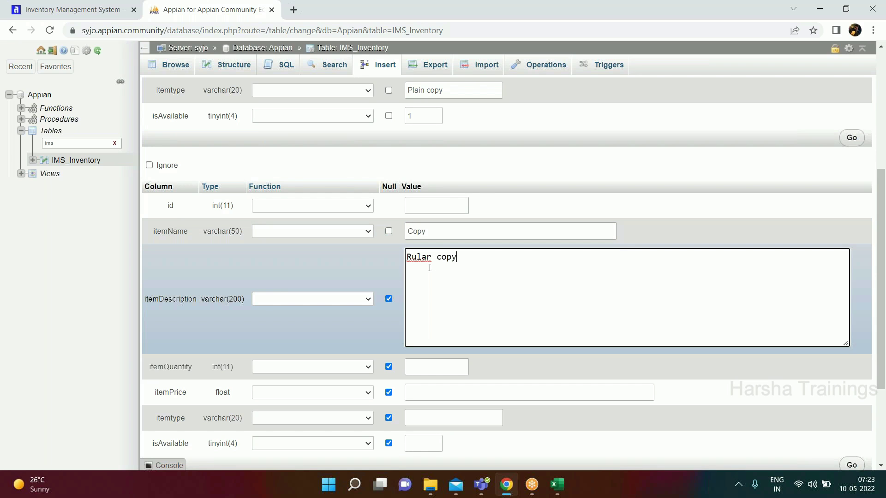
left_click(429, 365)
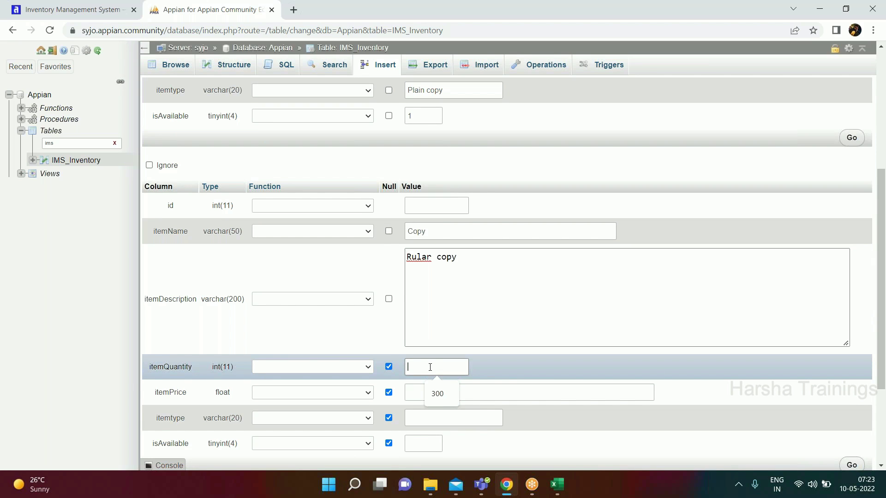
type("250")
scroll(430, 367, "down", 1)
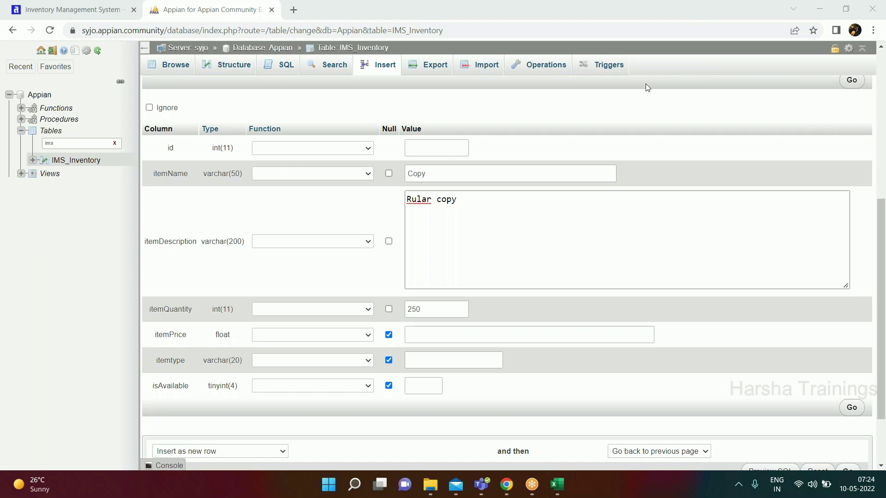
left_click(479, 340)
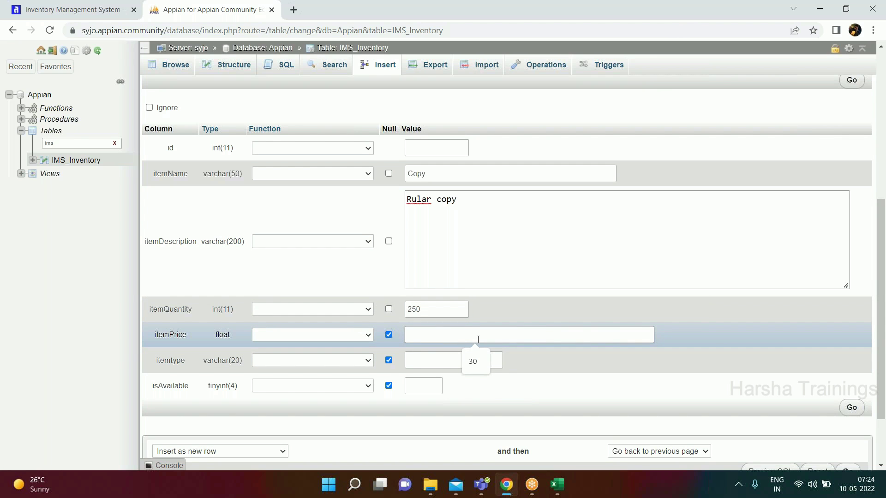
type("35")
scroll(478, 340, "down", 2)
Step: Set the "Rular copy" row's itemtype to "Lining copy" and isAvailable to 1
left_click(446, 280)
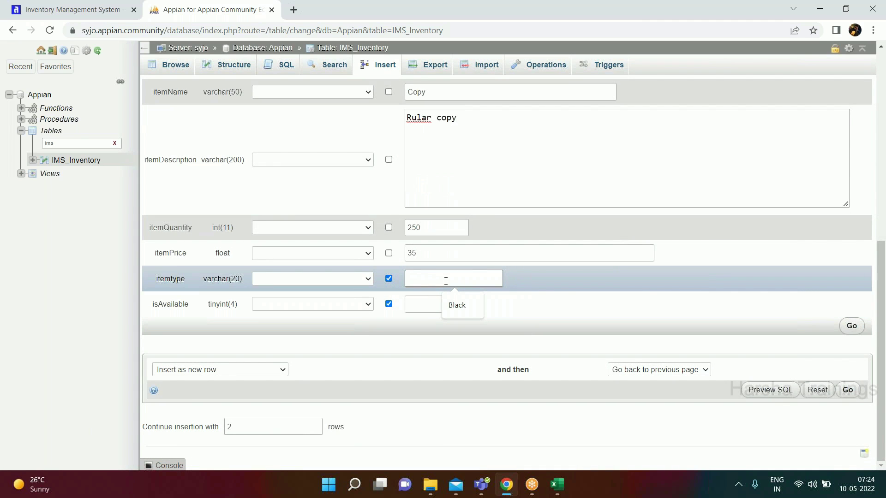
type("U")
key("BackSpace")
type("Lning")
key("BackSpace")
key("BackSpace")
key("BackSpace")
key("BackSpace")
key("BackSpace")
type("ining copy")
key("Tab")
type("1")
left_click(420, 329)
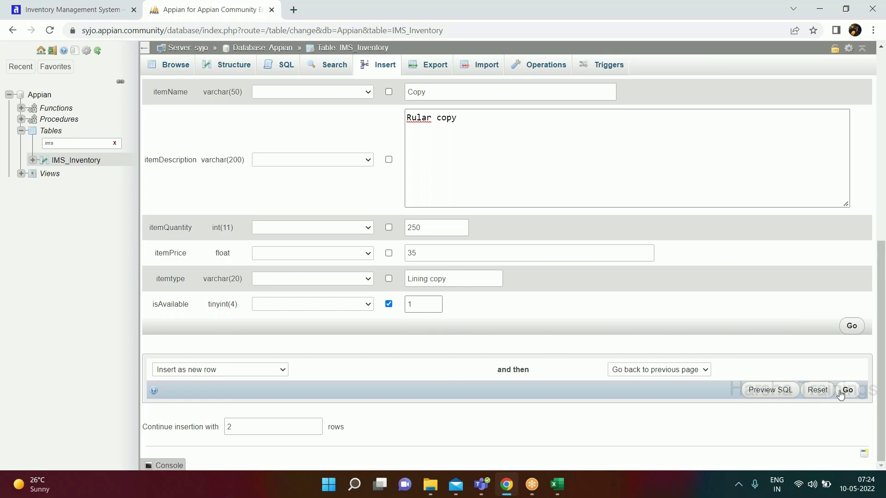
Step: Extend the insertion form to 5 rows
left_click(262, 427)
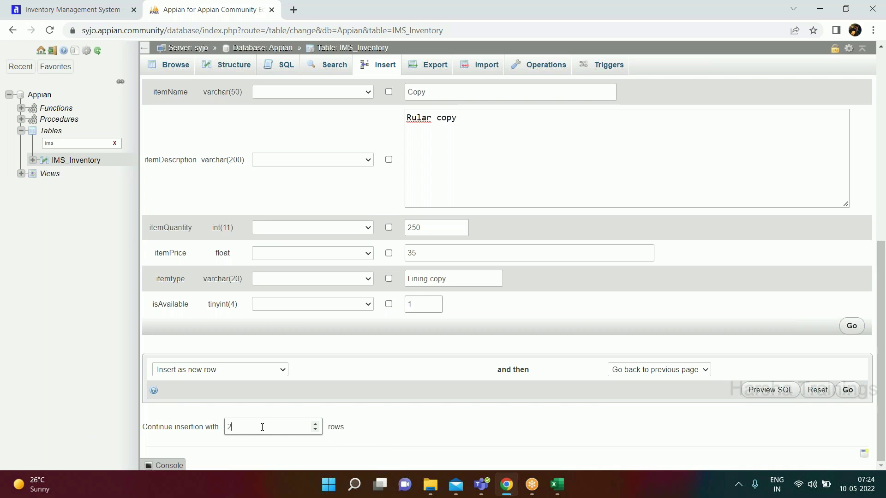
key("BackSpace")
type("5")
left_click(848, 390)
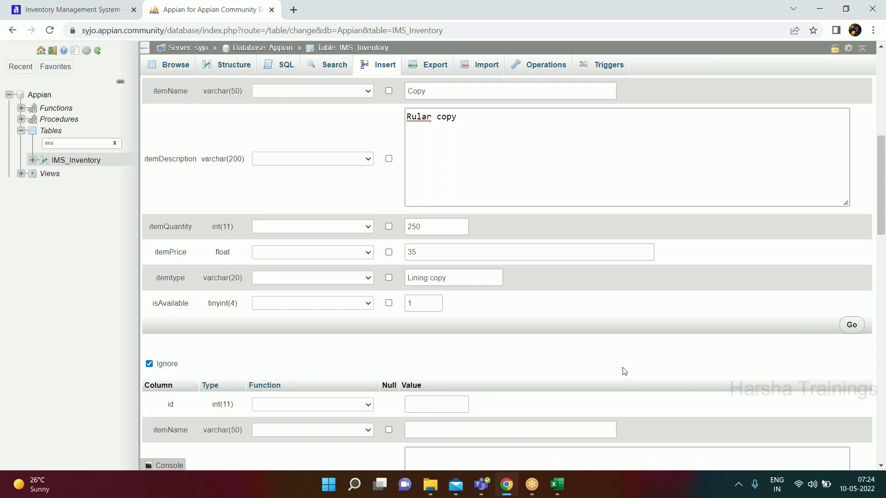
Step: Enter itemName Pencil and itemDescription "A good quality of Pencil" in the third row of the insertion form
scroll(621, 370, "down", 3)
scroll(432, 225, "up", 5)
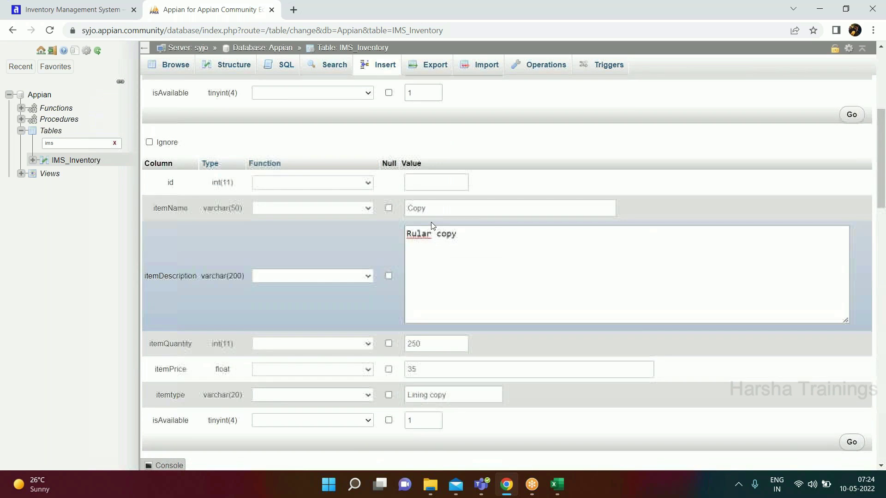
scroll(431, 222, "up", 4)
scroll(431, 240, "down", 8)
left_click(429, 315)
type("Pencil")
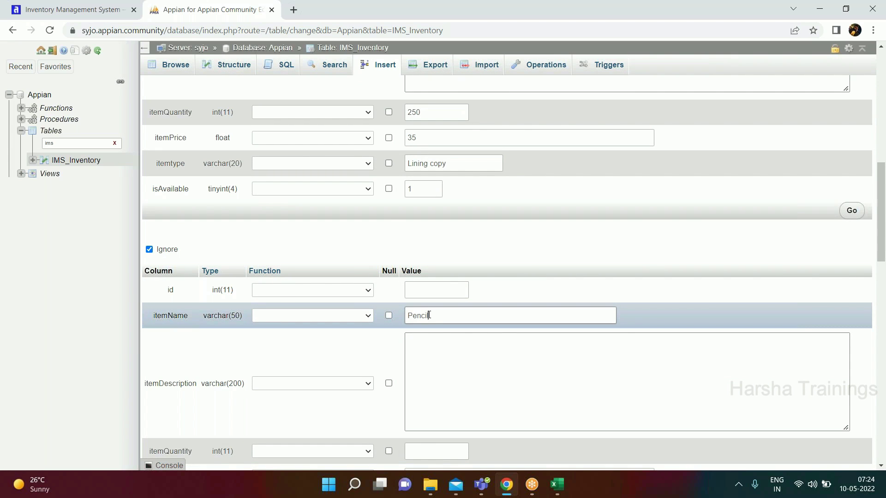
left_click(481, 373)
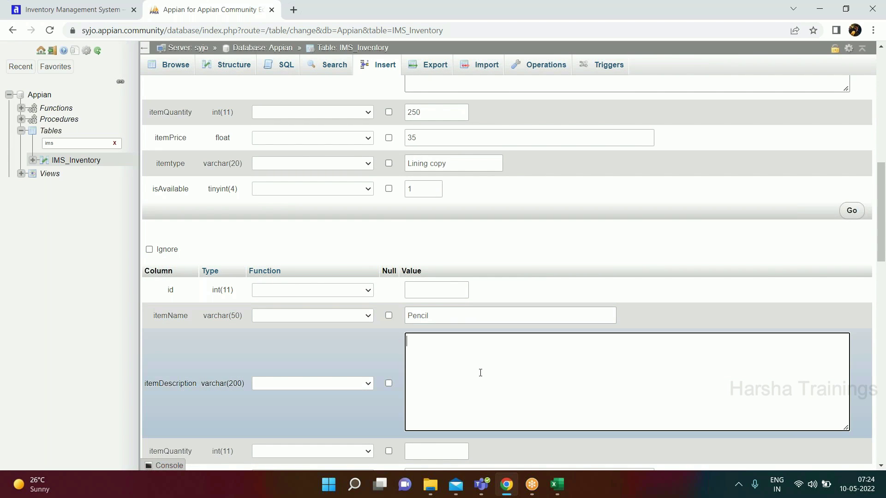
type("A good quality of Pencil")
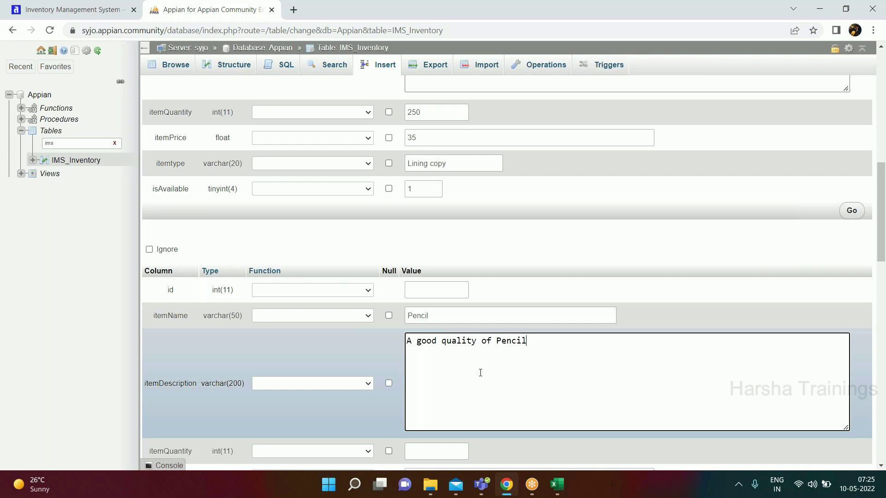
Step: Complete the Pencil row with itemQuantity 600, itemPrice 15, itemtype Black and isAvailable 1
scroll(461, 342, "down", 2)
left_click(439, 334)
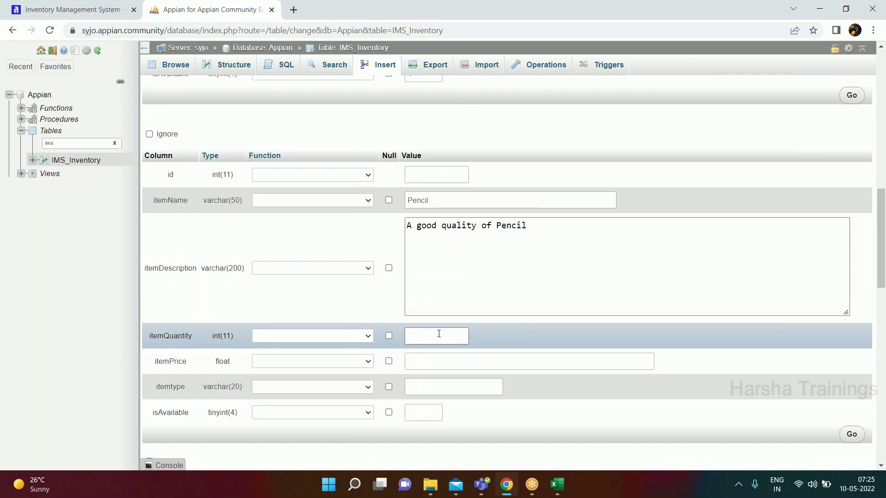
type("600")
left_click(444, 364)
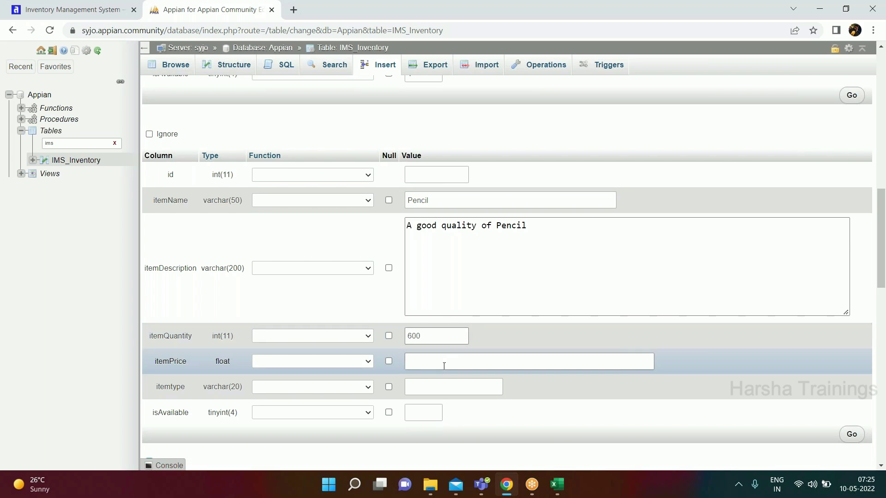
type("15")
left_click(434, 390)
type("Bla")
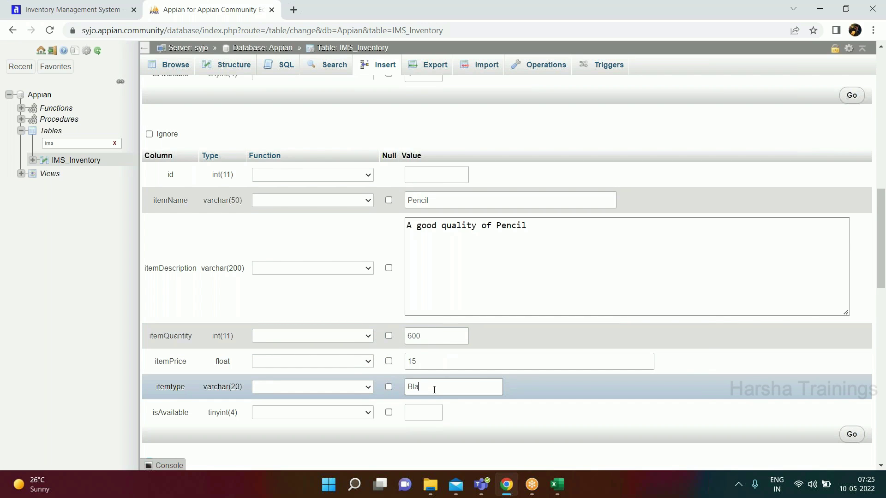
type("ck")
left_click(423, 412)
type("1")
Step: Enter itemName Notebook and itemDescription "Medium size white notebook" in the fourth row of the insertion form
scroll(425, 413, "down", 5)
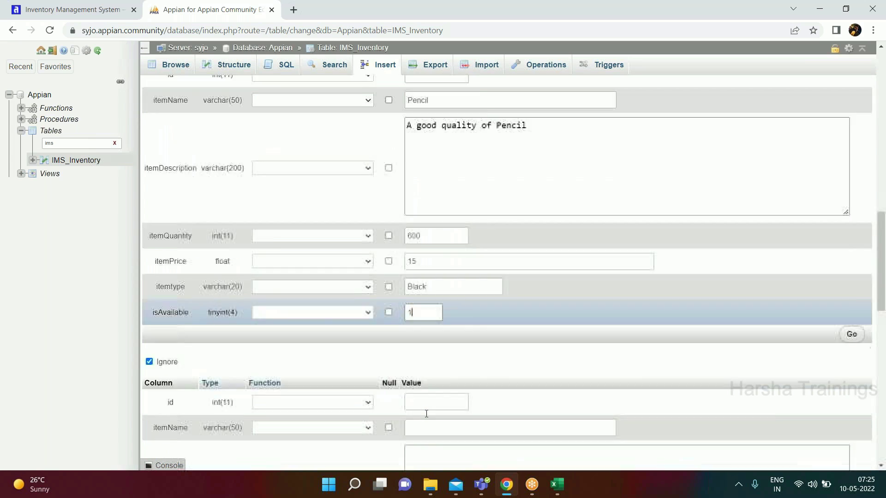
left_click(435, 293)
type("N")
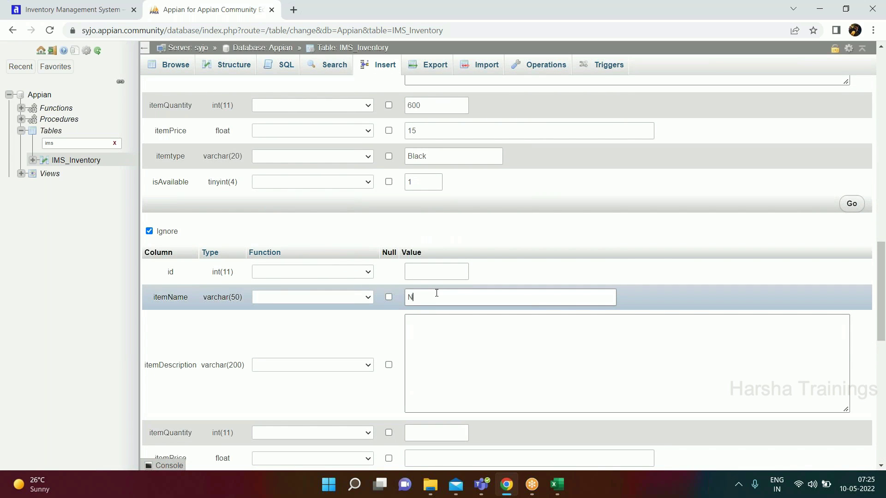
type("otebook")
left_click(441, 342)
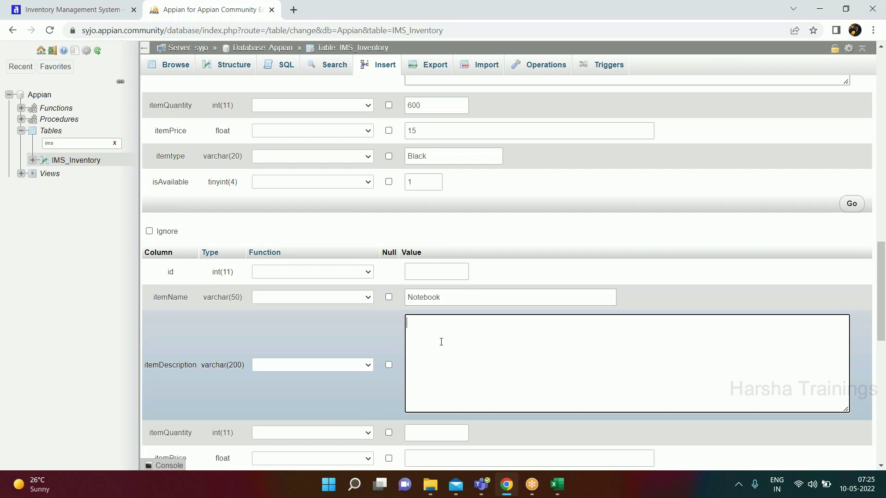
type("Medium size whilte")
key("BackSpace")
key("BackSpace")
key("BackSpace")
key("BackSpace")
type("te notebook")
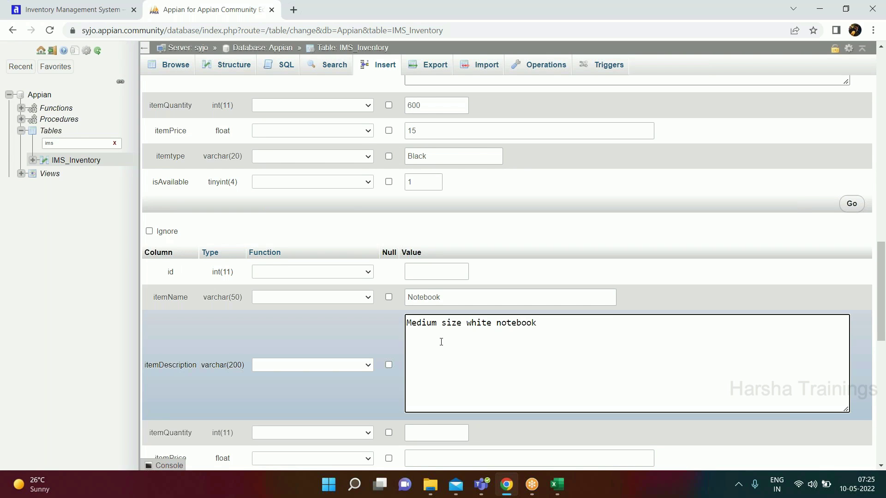
Step: Complete the Notebook row with itemQuantity 500, itemPrice 40, itemtype "Medium size" and isAvailable 1
scroll(442, 342, "down", 4)
left_click(428, 261)
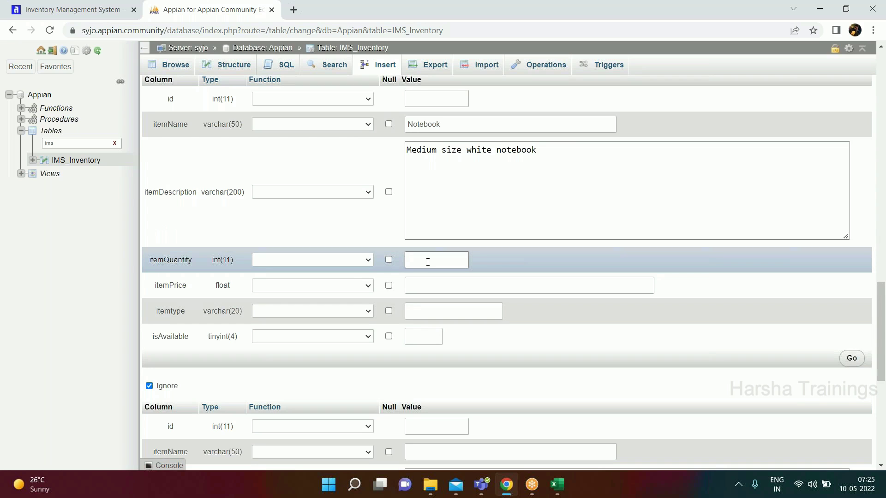
type("500")
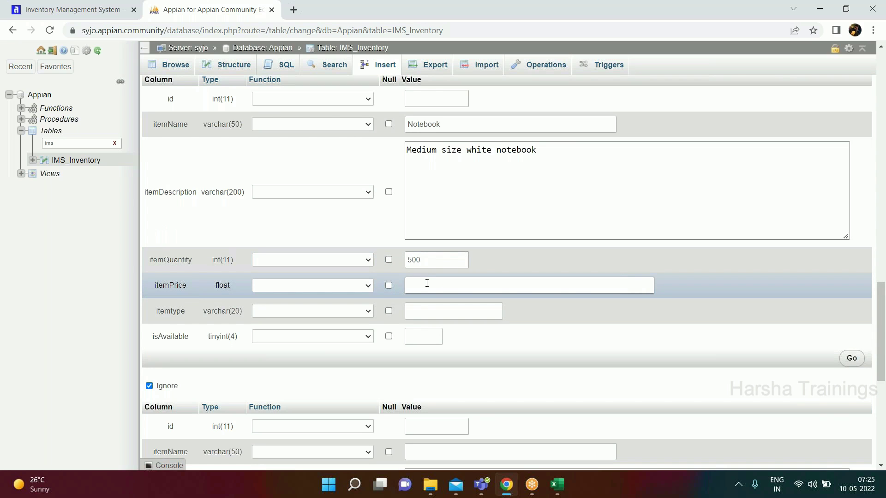
type("40")
left_click(432, 309)
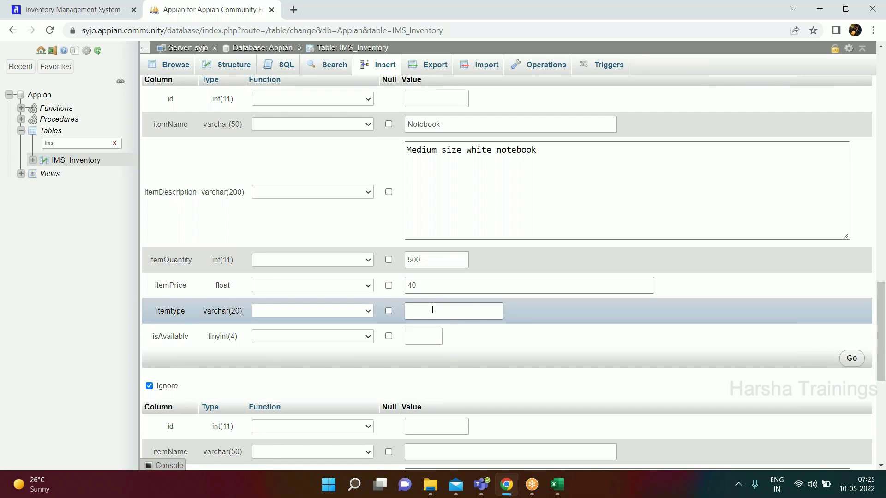
type("Medium size")
left_click(443, 332)
scroll(444, 331, "down", 1)
type("1")
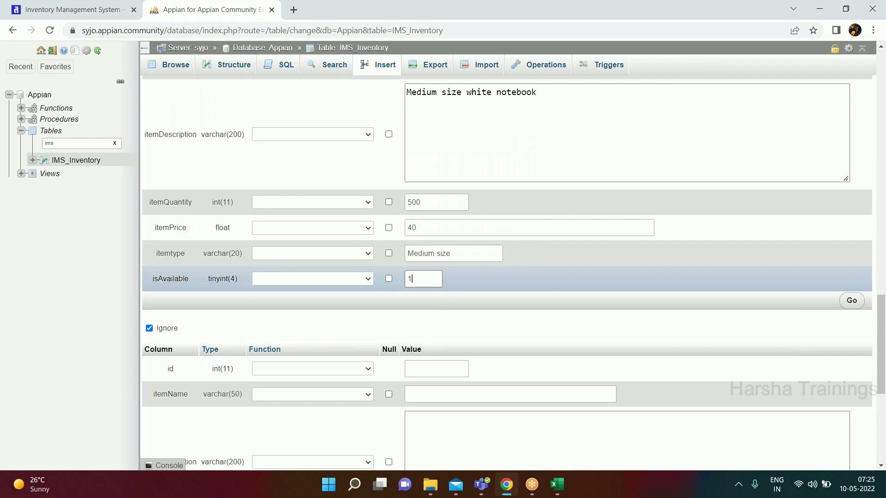
Step: Enter itemName Eraser and itemDescription "small eraser" in the fifth row of the insertion form
scroll(446, 215, "down", 3)
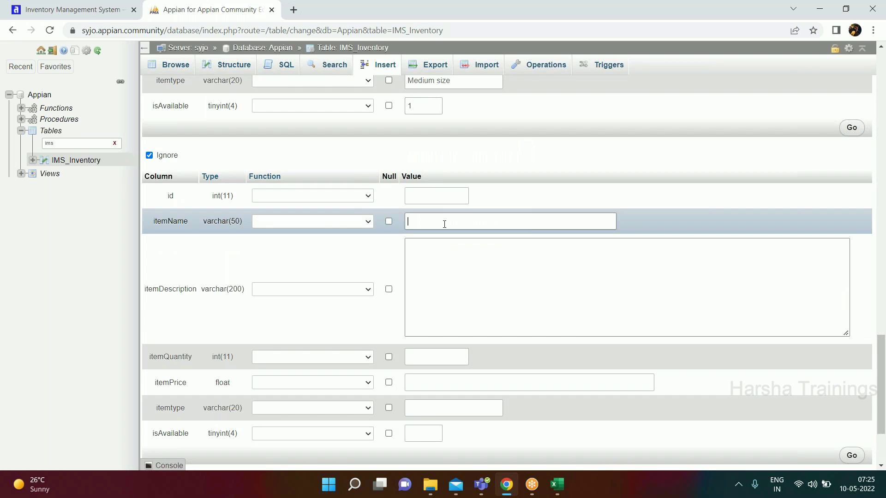
type("Eraser")
key("Tab")
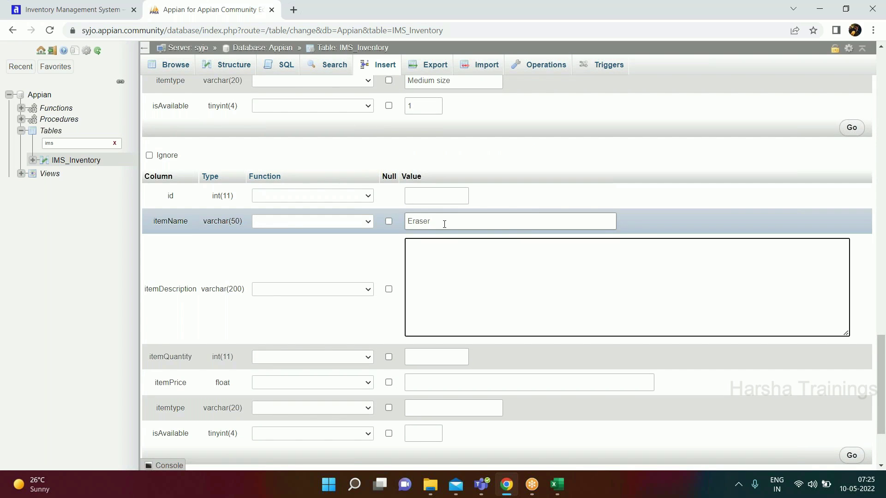
type("small eraser")
Step: Complete the Eraser row with itemQuantity 100, itemPrice 10, itemtype Eraser and isAvailable 1
left_click(438, 352)
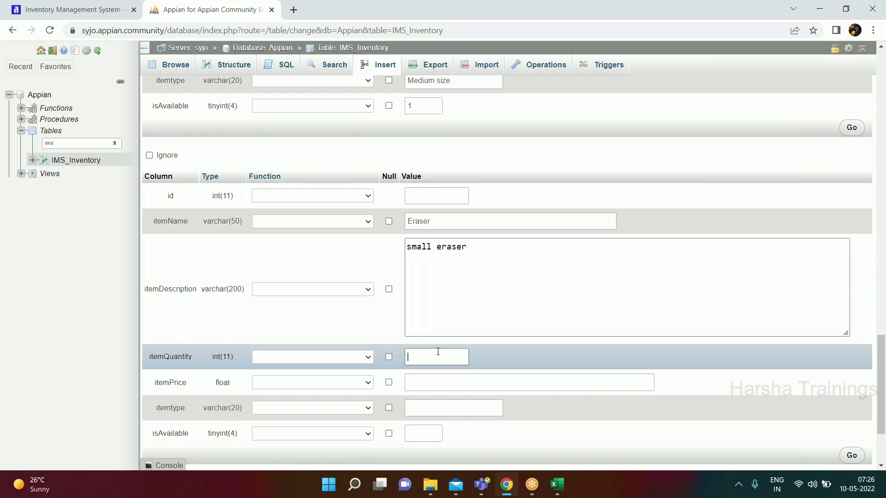
type("100")
left_click(427, 389)
type("10")
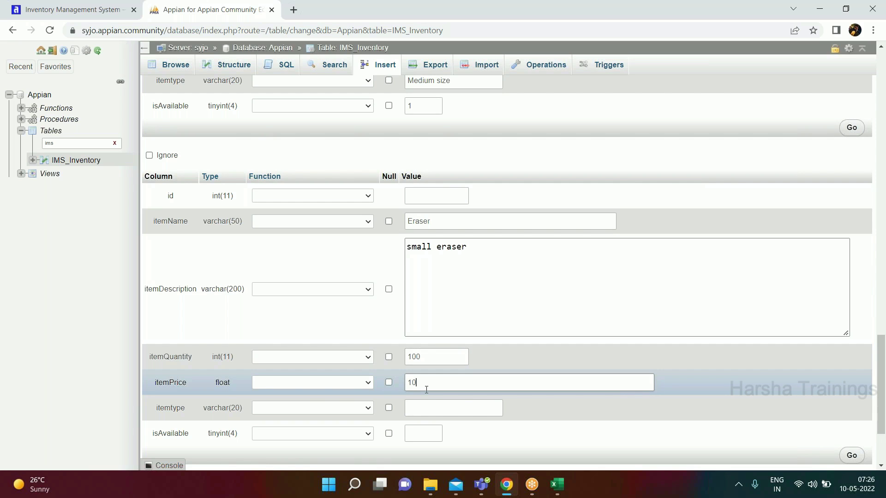
left_click(429, 408)
type("Erase")
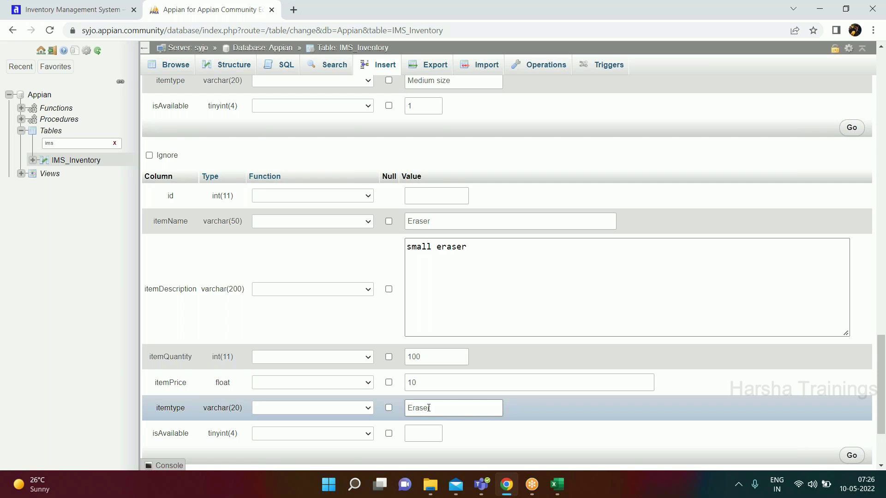
type("r")
scroll(429, 408, "down", 2)
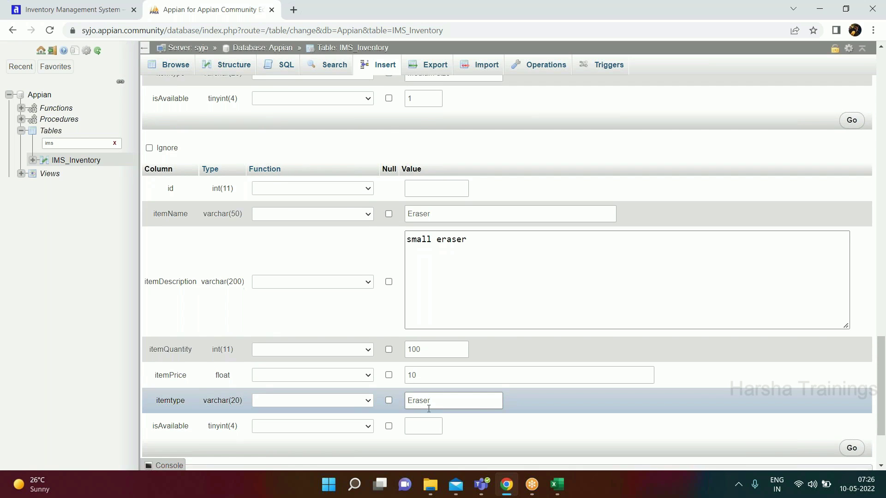
left_click(432, 380)
type("1")
Step: Submit the new rows to IMS_Inventory and browse the table's records
scroll(432, 380, "down", 2)
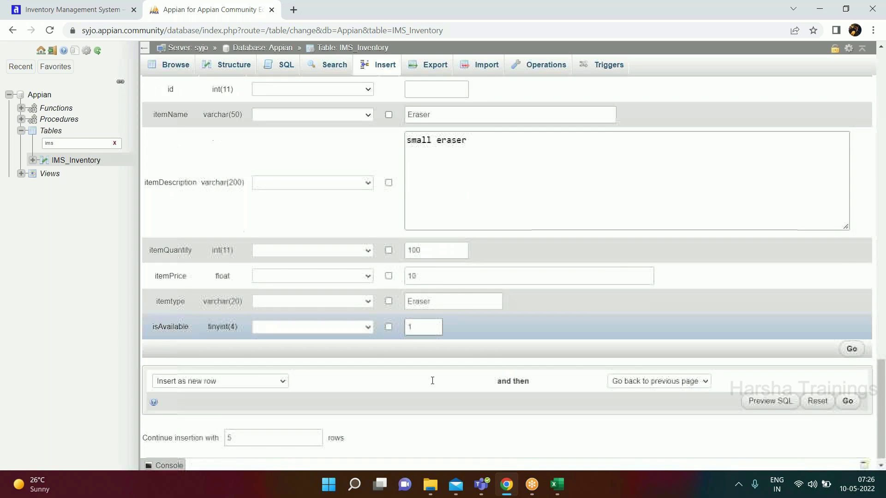
left_click(849, 390)
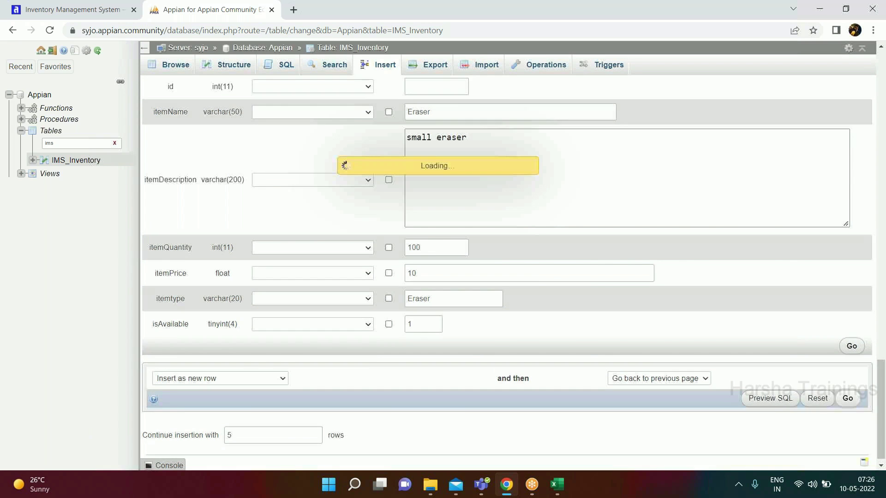
left_click(175, 64)
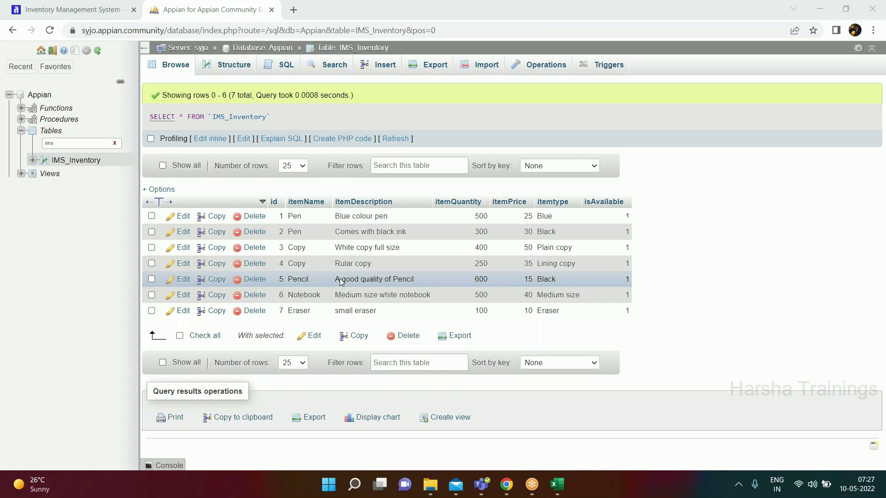
Step: Close the database tab, switch to the Data Attributes workbook in Excel and select the IMS_Inventory field definitions in A2:C8 for review
left_click(240, 12)
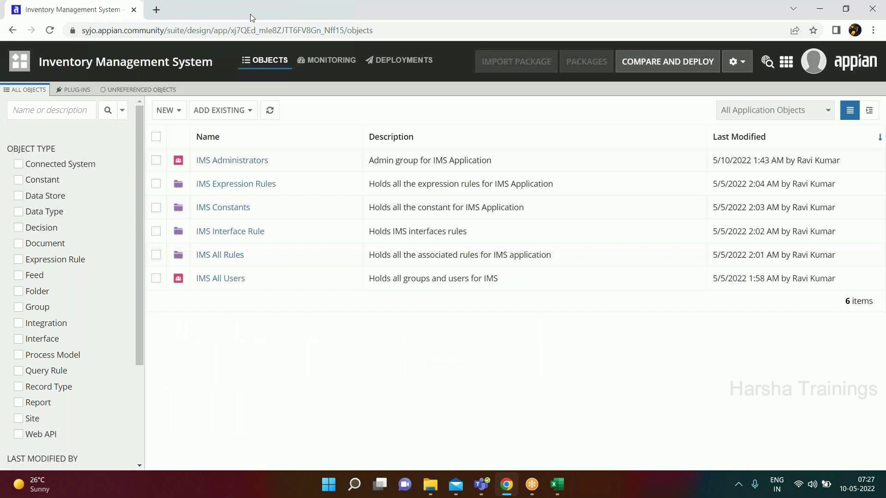
left_click(272, 10)
left_click(557, 485)
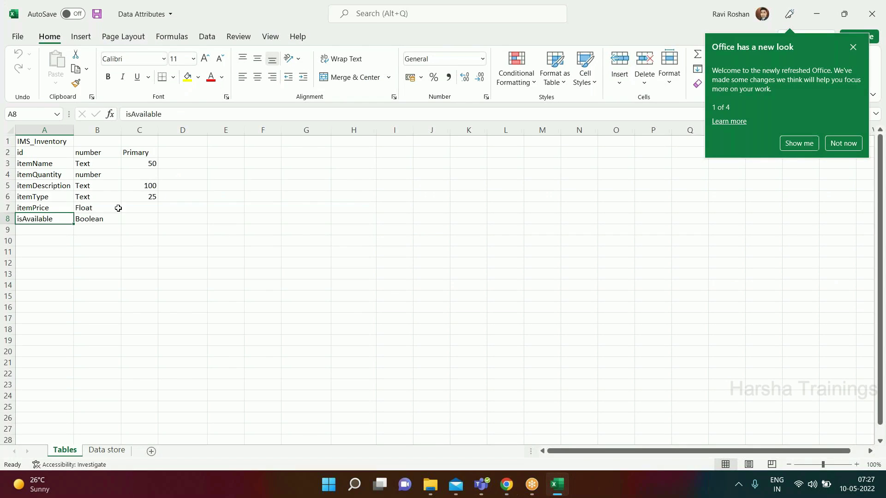
left_click(32, 157)
left_click_drag(32, 157, 123, 223)
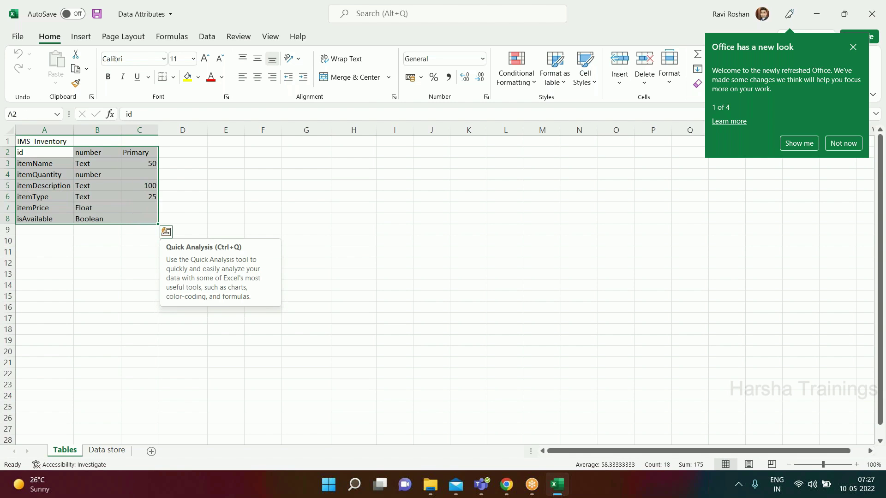
Step: Switch back to Appian and start a new data type in the Inventory Management System application
key("alt+Tab")
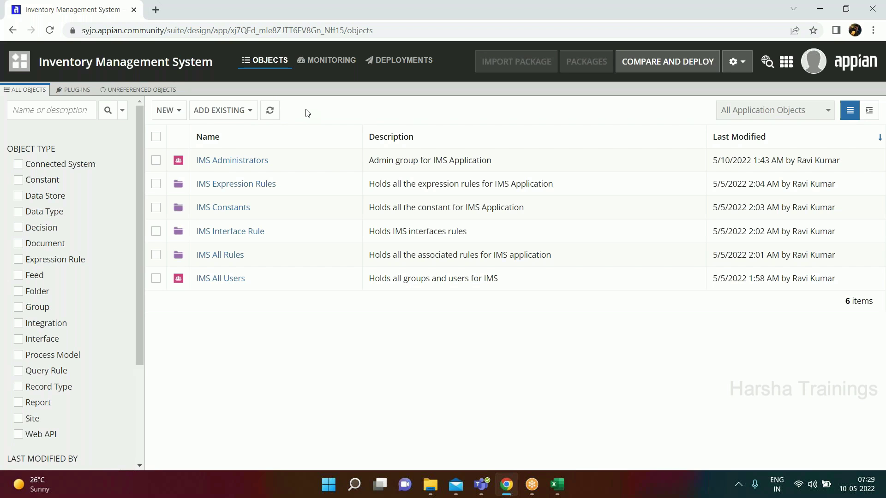
left_click(179, 123)
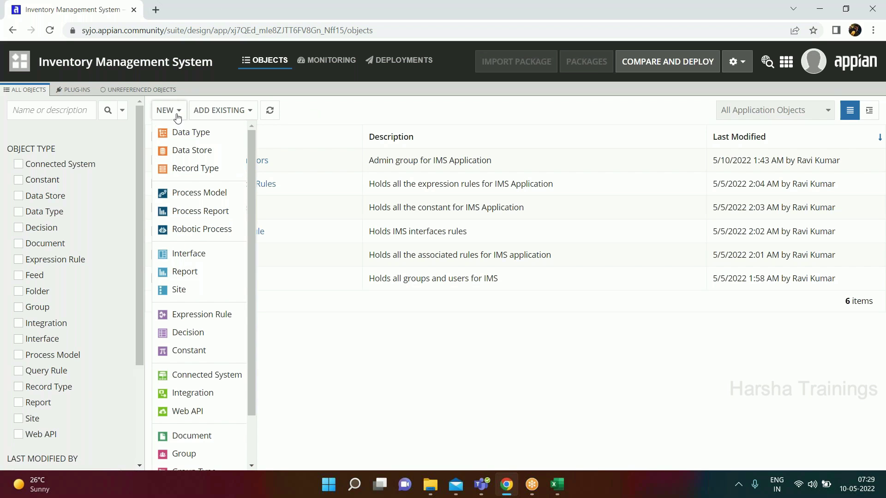
left_click(181, 133)
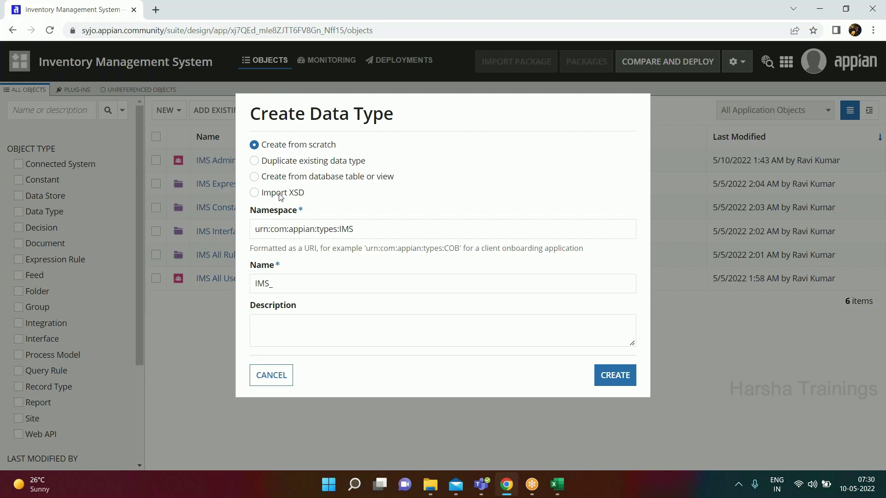
Step: Examine the Namespace, Name and Description fields of the new data type, including the namespace's prefix and IMS suffix
left_click_drag(251, 212, 296, 211)
left_click_drag(269, 231, 337, 231)
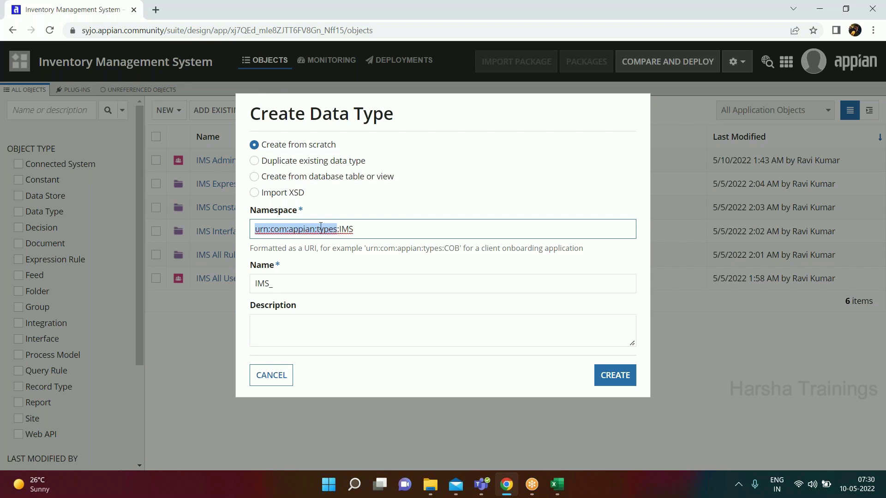
left_click(358, 230)
left_click_drag(359, 229, 340, 229)
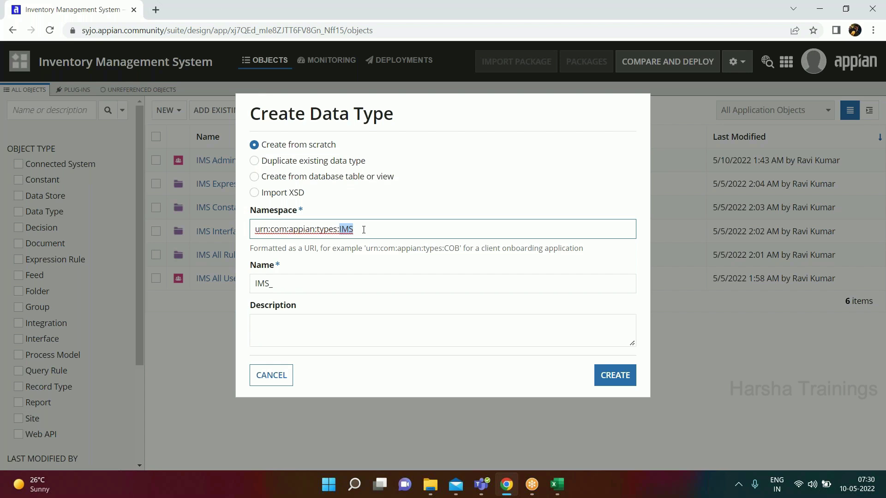
left_click(285, 284)
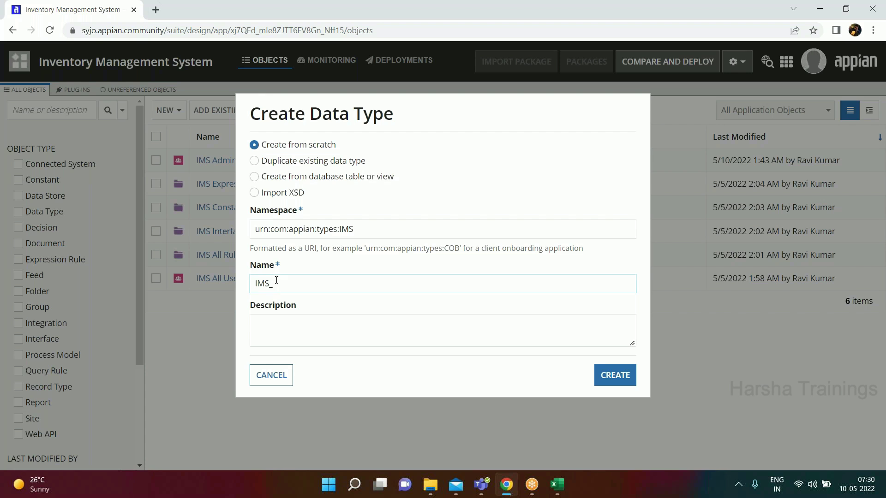
left_click(273, 323)
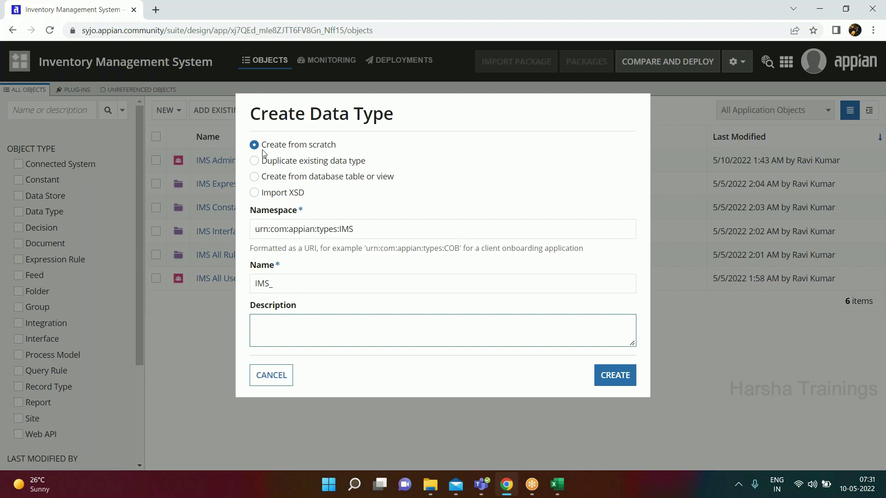
Step: Create the data type from scratch as IMS_Employee with the description "Holds employee information structure"
left_click(300, 283)
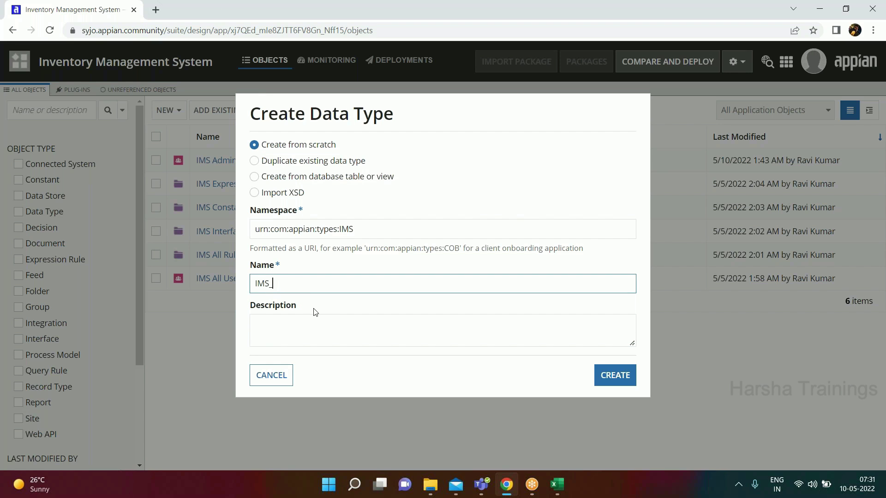
type("Employee")
left_click(311, 322)
type("f")
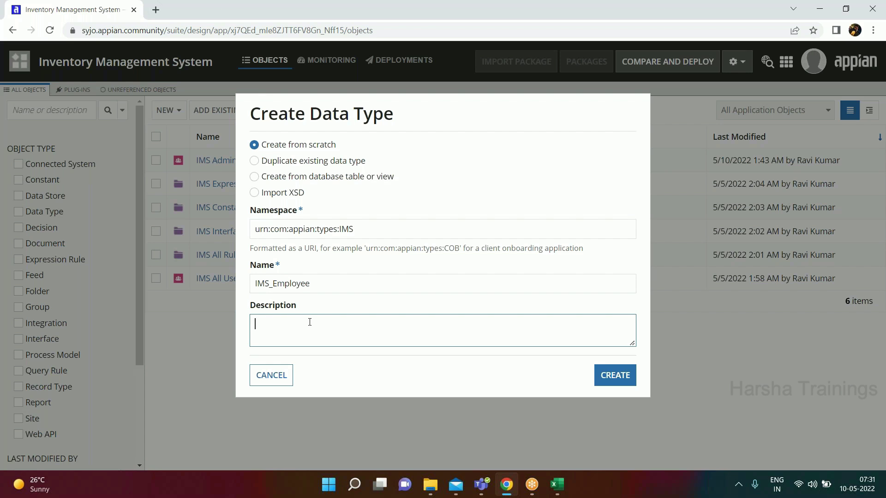
type("Holds employeein")
key("BackSpace")
key("BackSpace")
type("information structu")
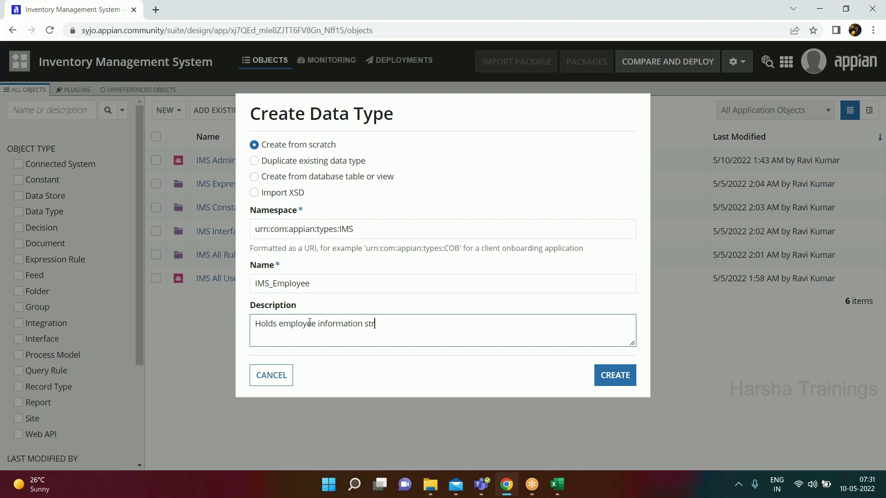
type("re")
left_click(602, 374)
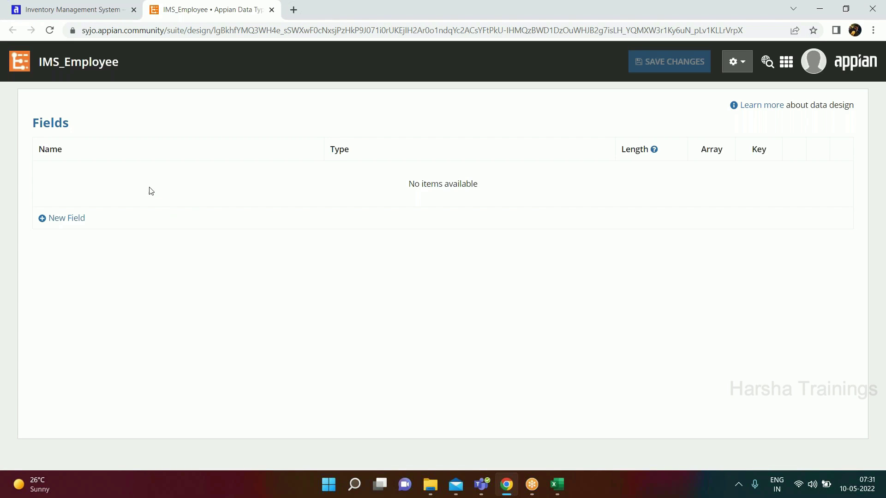
Step: Add a field named employeeId of type Text to the IMS_Employee data type
left_click(67, 219)
type("empl")
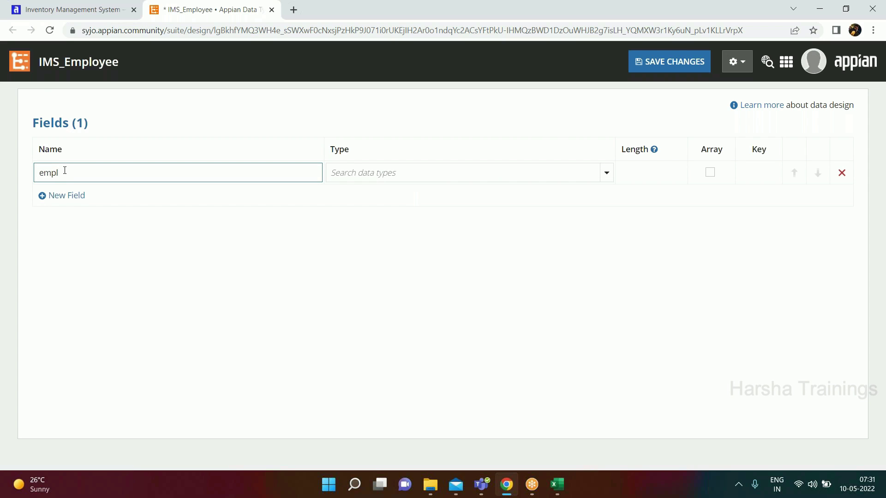
type("oyeeId")
left_click(607, 173)
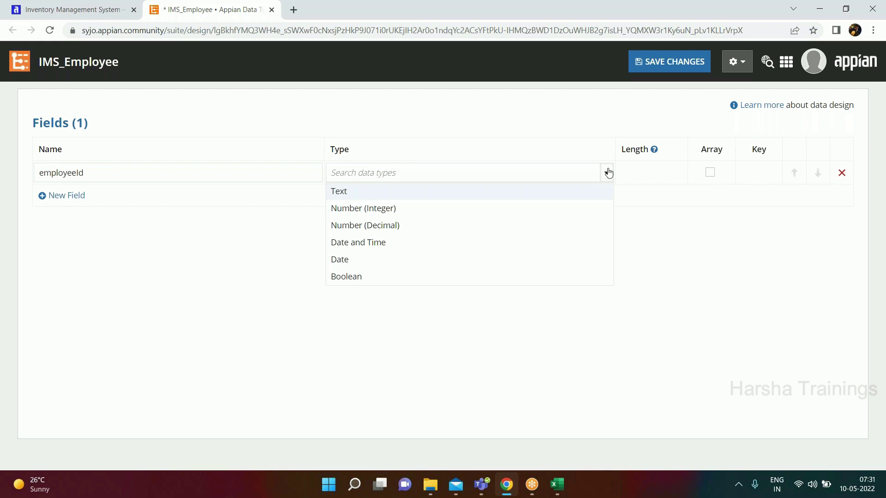
left_click(339, 192)
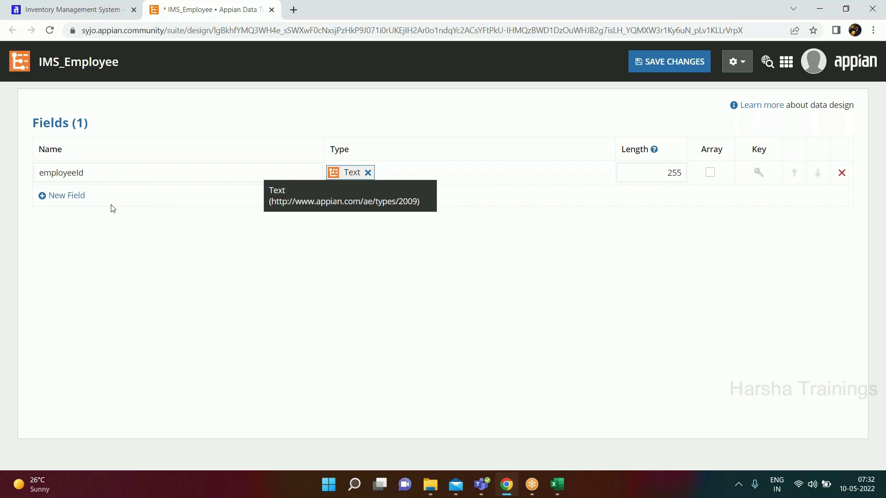
Step: Add a second field named employeeFirstName with the type Text
left_click(69, 197)
type("e")
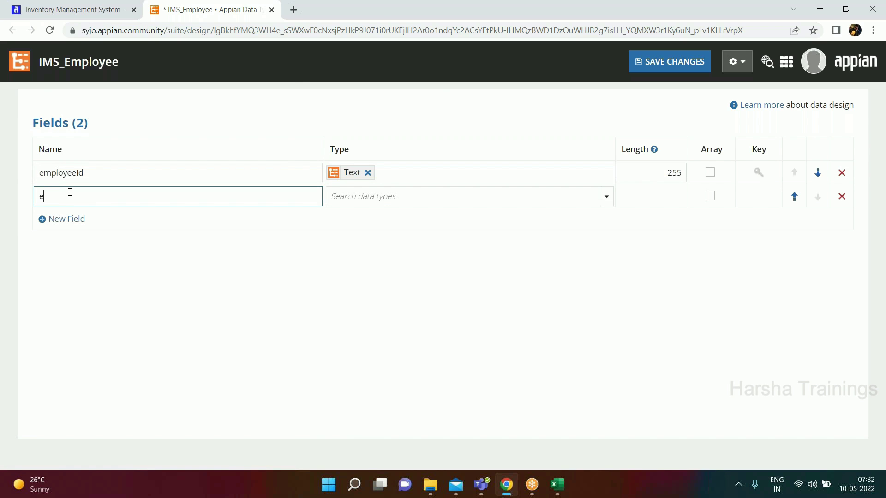
type("mployeeFirstname")
double_click(90, 199)
left_click(97, 198)
key("BackSpace")
type("N")
left_click(606, 198)
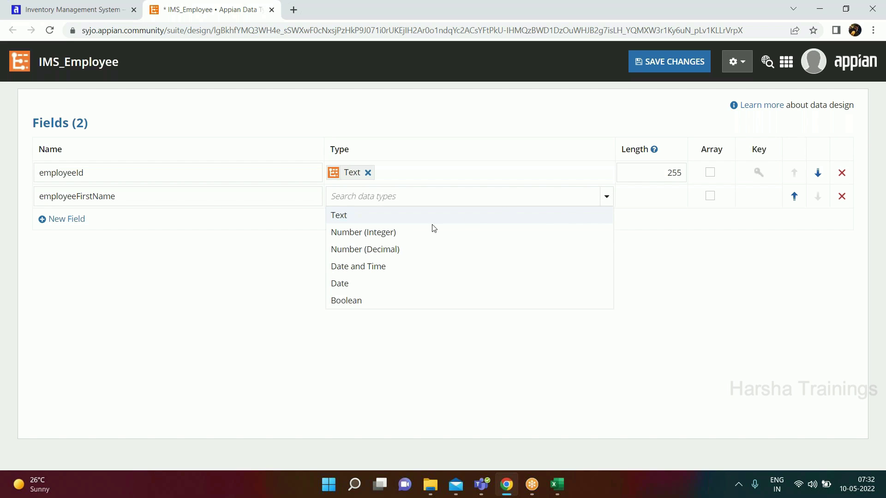
left_click(365, 216)
Step: Add a third field named employeelastName with the type Text
left_click(54, 221)
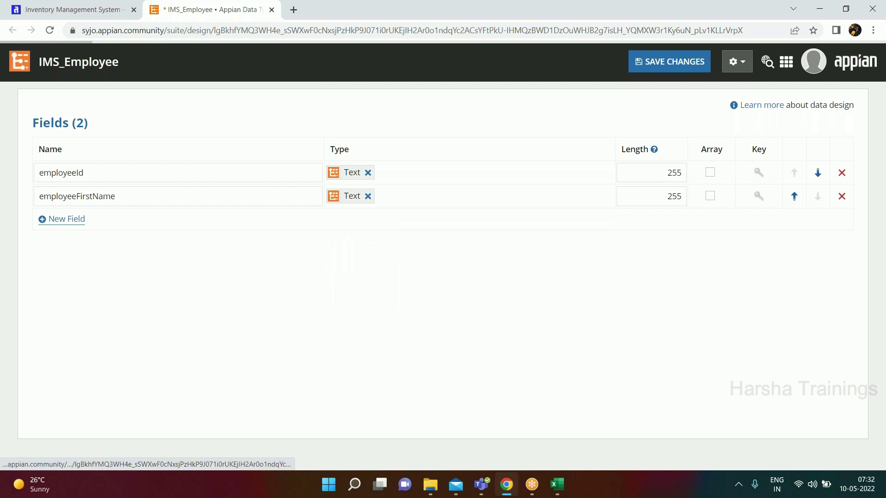
type("emplo")
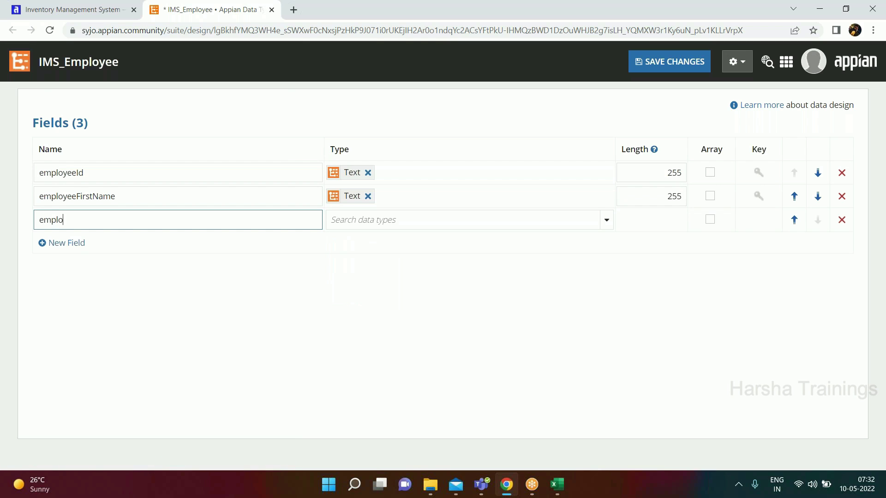
type("yeelastName")
left_click(607, 221)
left_click(353, 239)
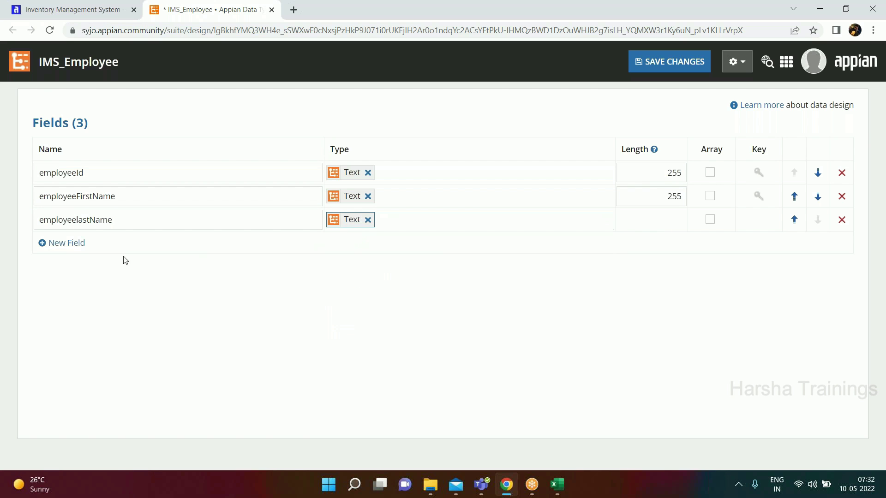
Step: Add a dob field of type Date and an email field of type Text
left_click(69, 247)
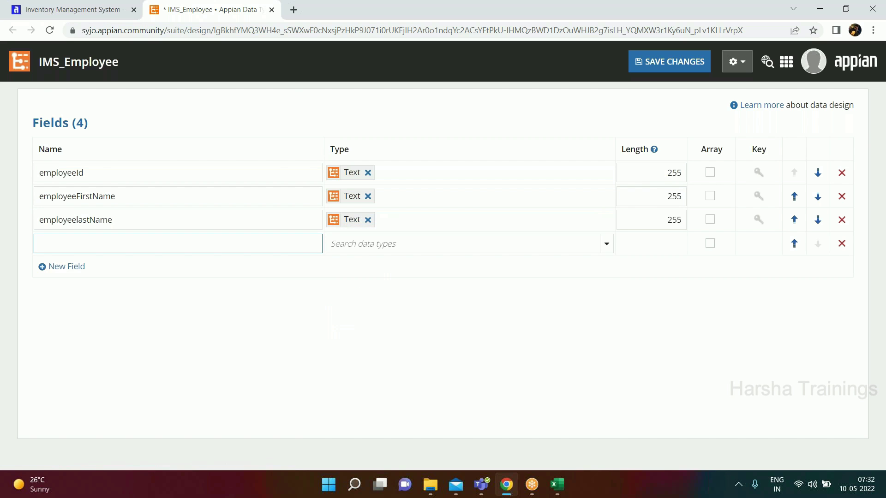
type("dob")
left_click(607, 244)
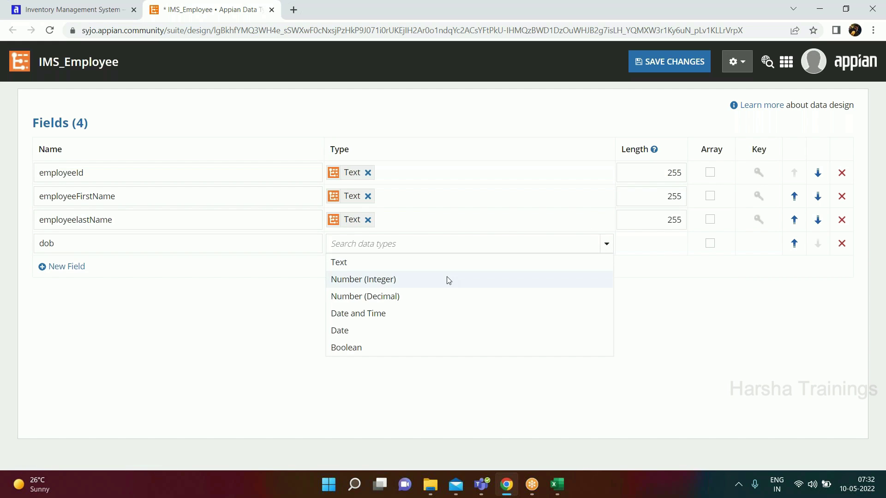
left_click(348, 329)
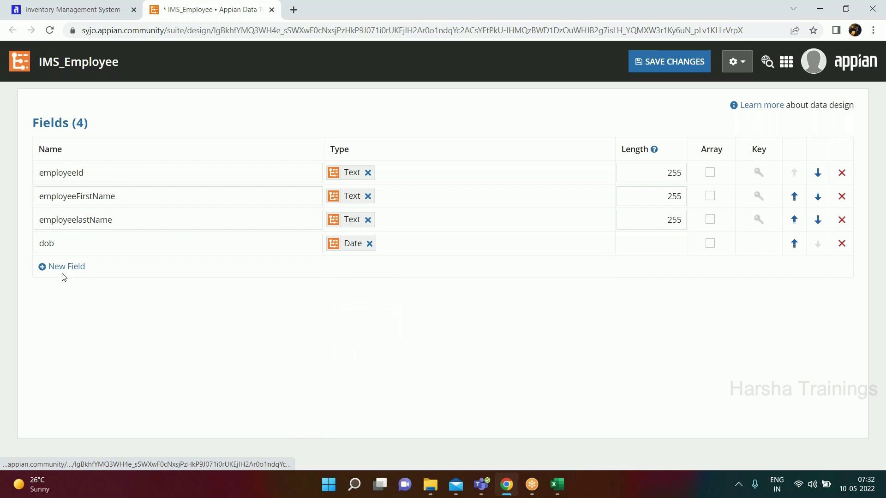
left_click(64, 269)
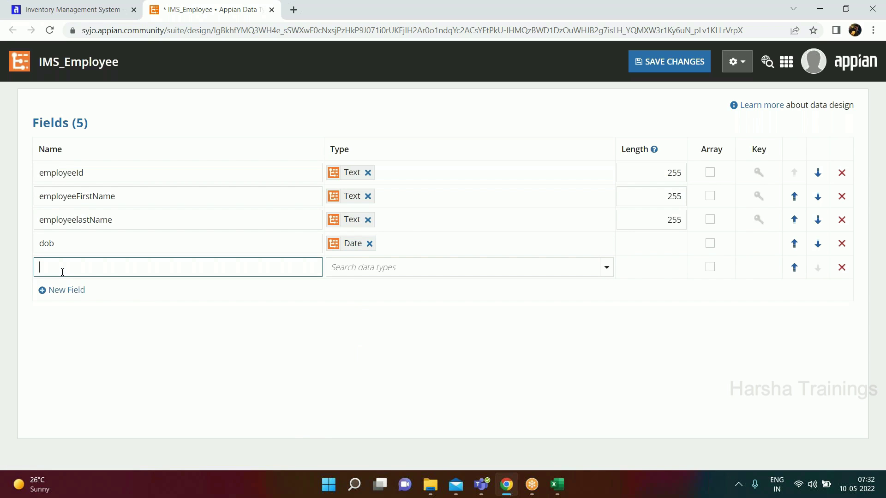
type("email")
left_click(610, 266)
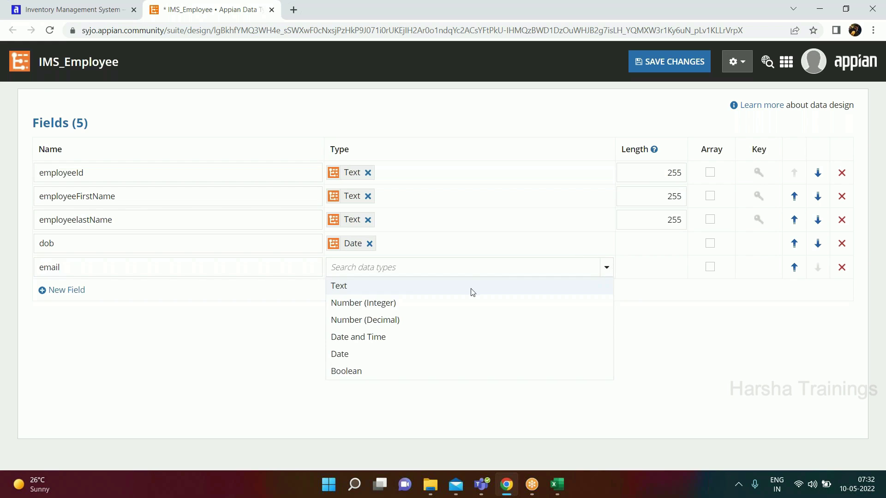
left_click(343, 287)
Step: Add the fields address and mobile, both of type Text
left_click(70, 292)
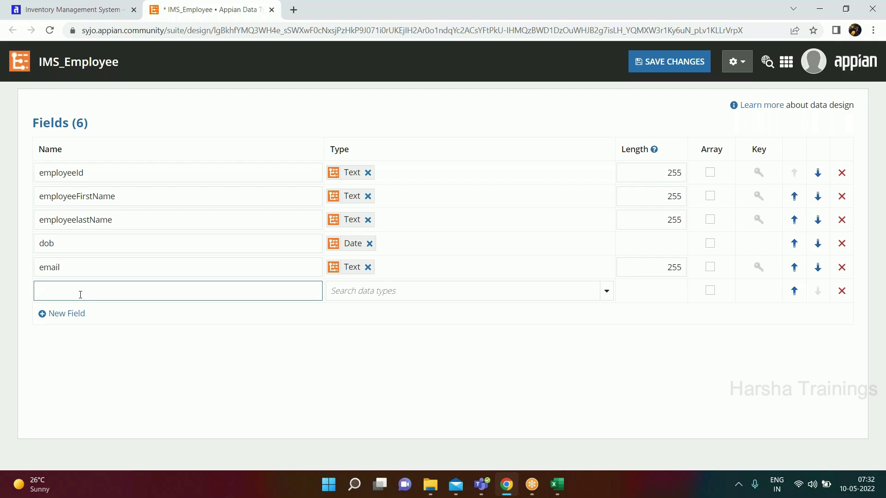
type("address")
left_click(606, 291)
left_click(367, 318)
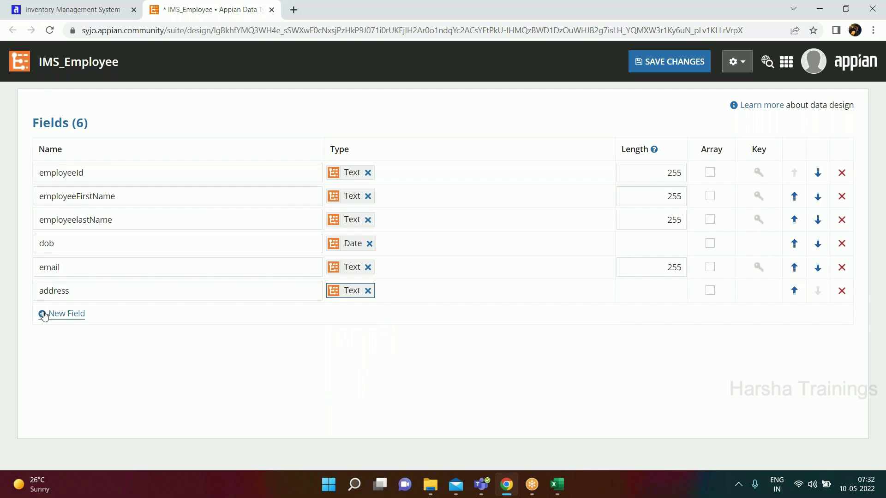
left_click(65, 314)
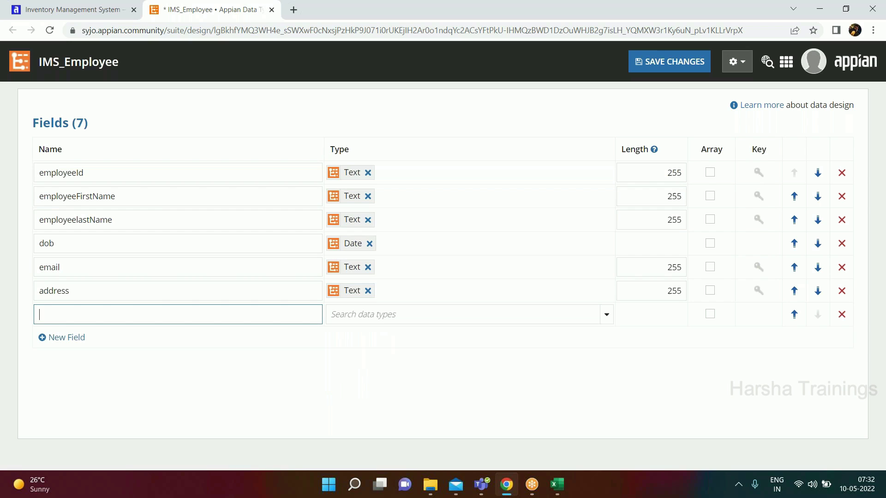
type("mobile")
left_click(606, 317)
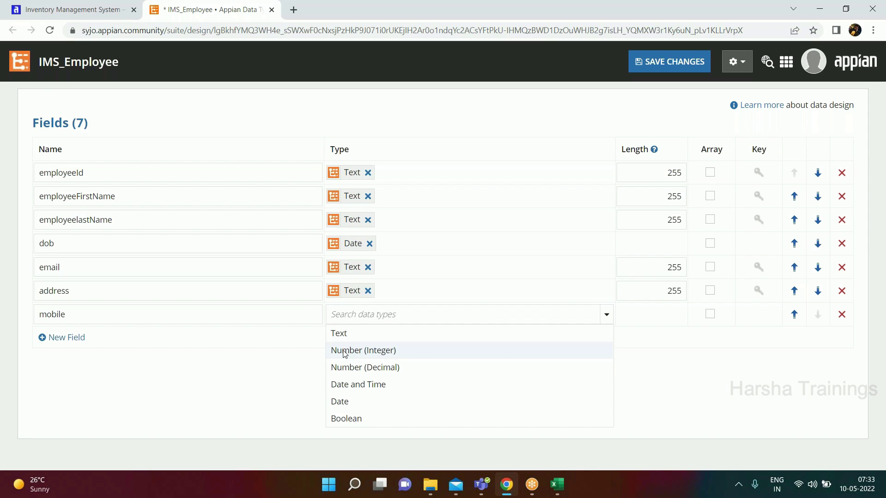
left_click(344, 338)
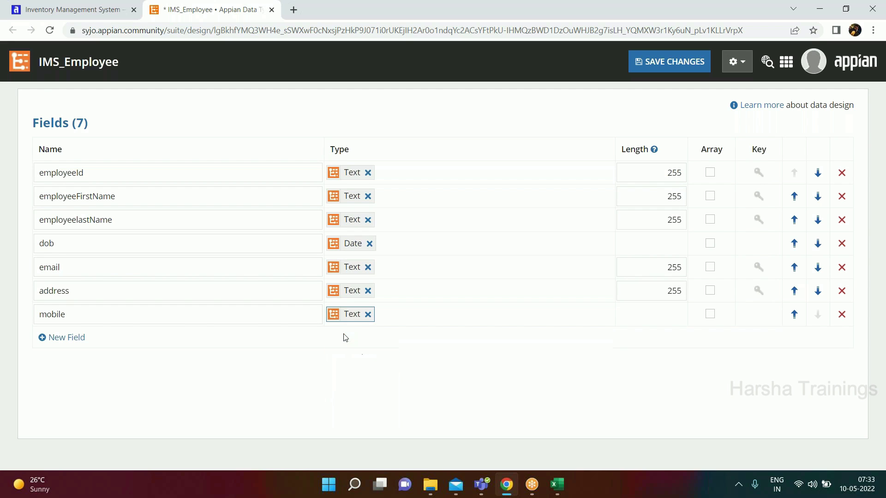
Step: Add an isActive field of type Boolean, and save and close the IMS_Employee data type
left_click(76, 342)
left_click(65, 333)
type("isActive")
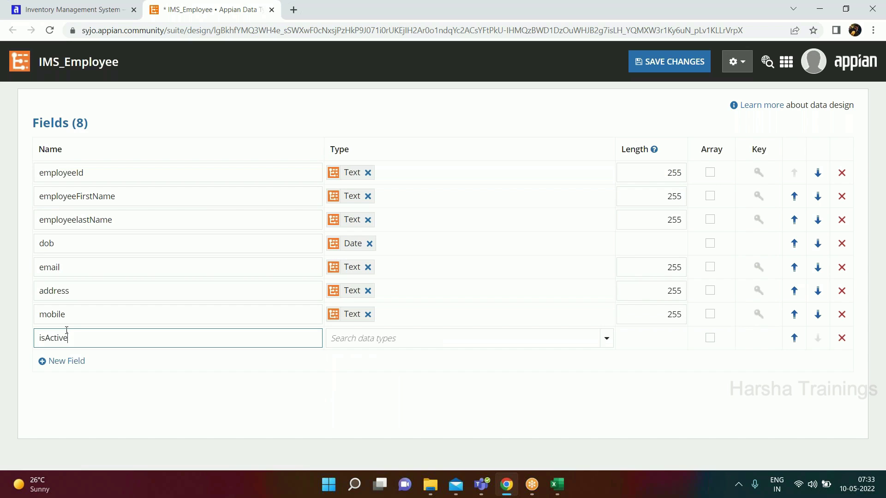
left_click(608, 342)
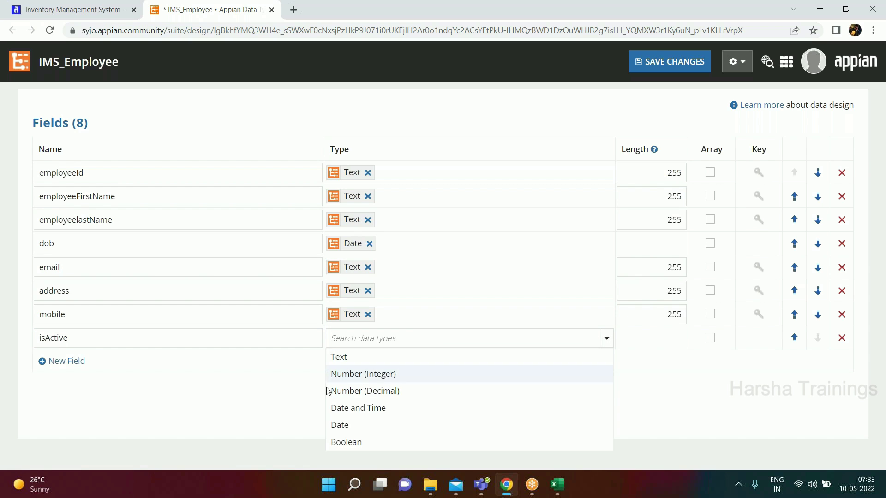
left_click(356, 442)
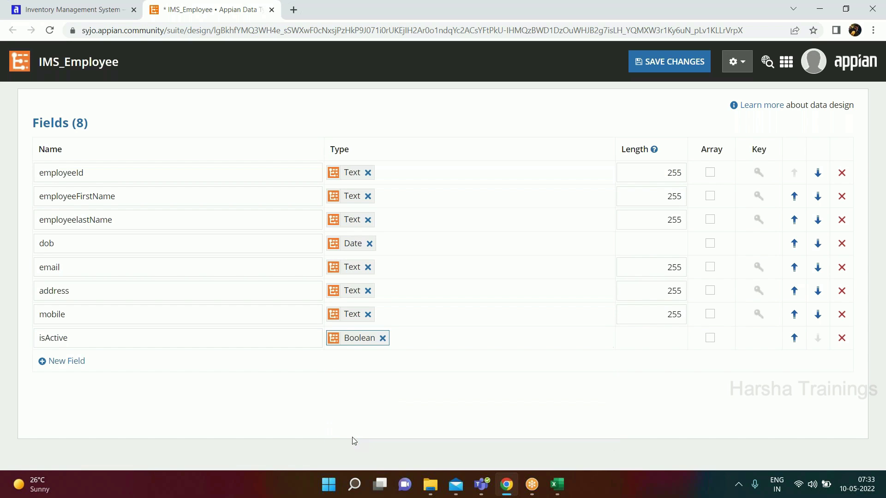
left_click(686, 69)
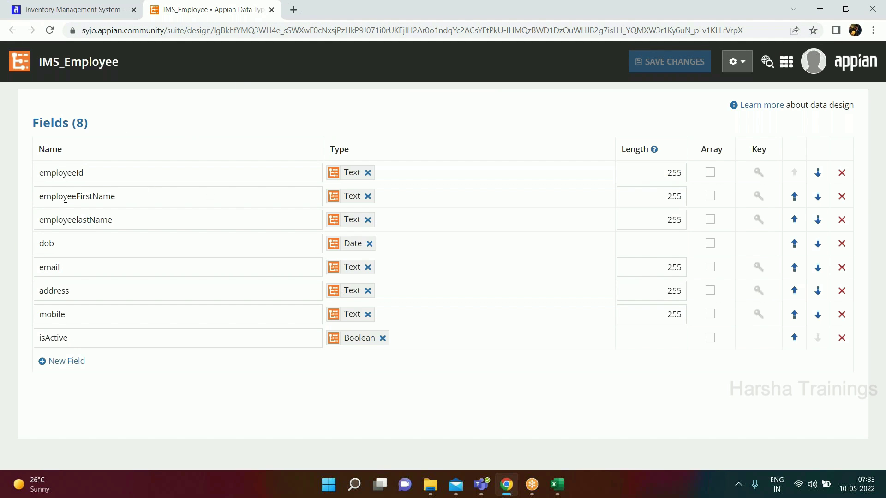
left_click(272, 10)
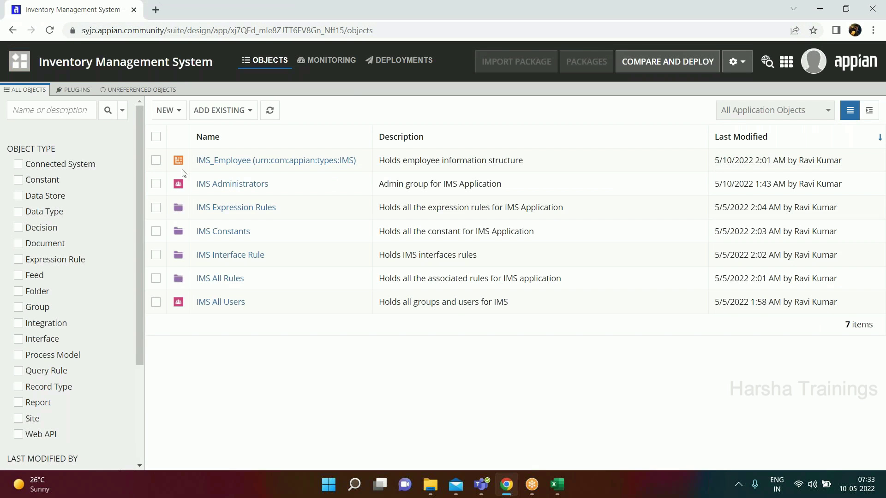
Step: Create a new data type named IMS_Employee1 by duplicating the existing IMS_Employee data type
left_click(166, 110)
left_click(179, 134)
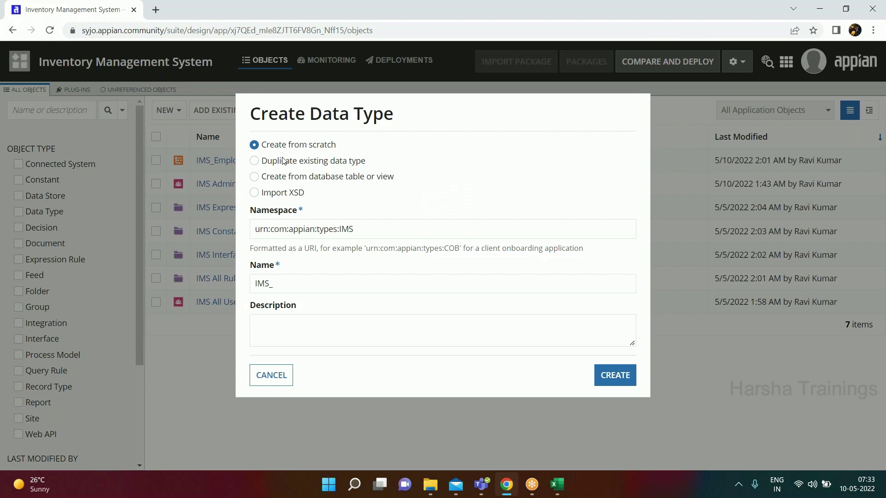
left_click(257, 162)
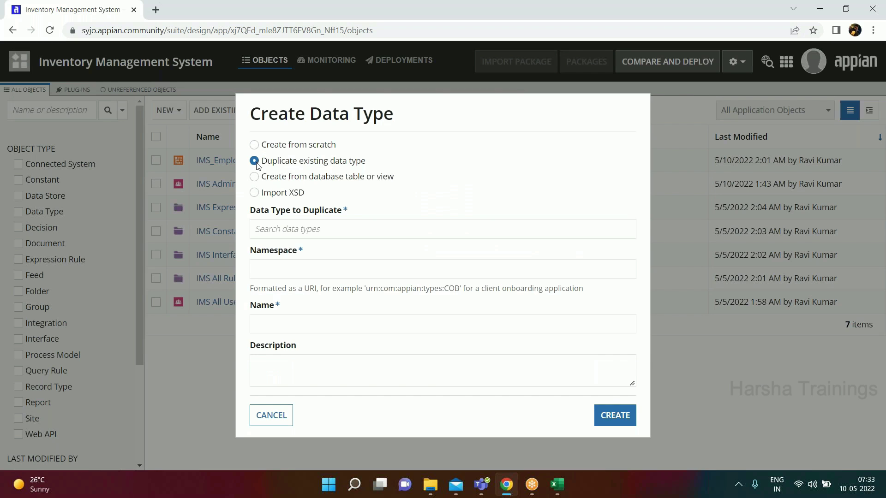
left_click(290, 229)
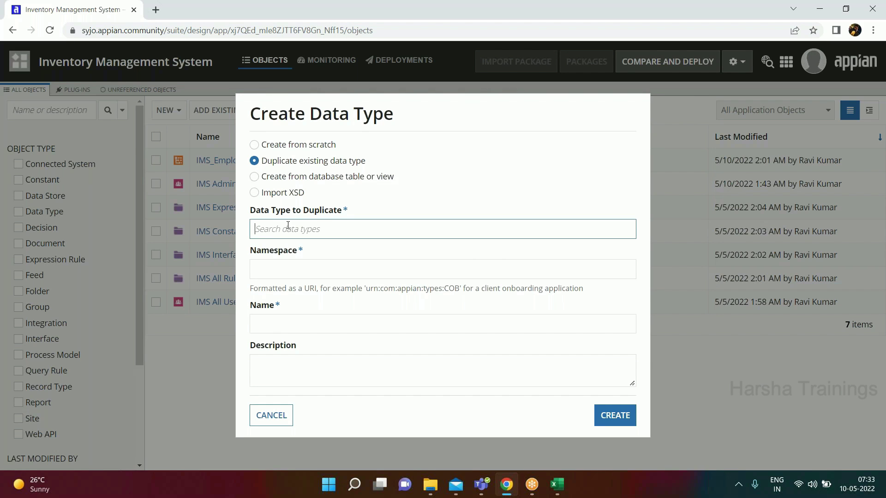
type("ims_")
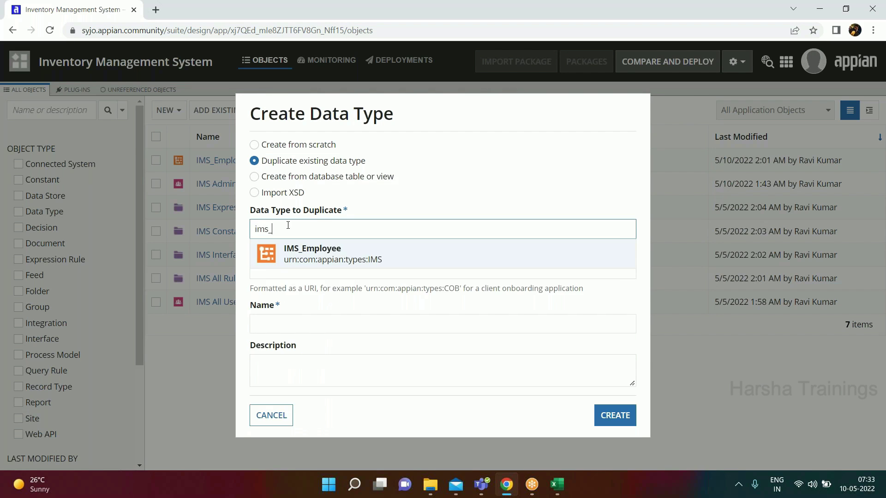
left_click(326, 253)
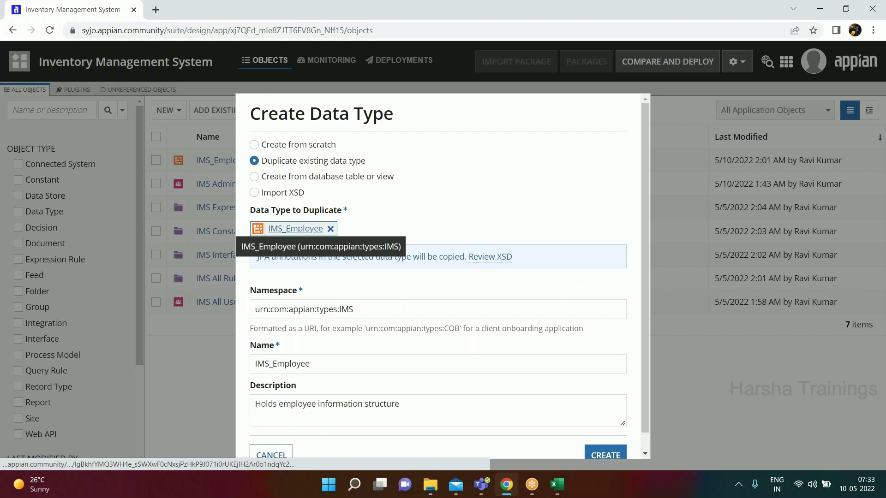
left_click(326, 362)
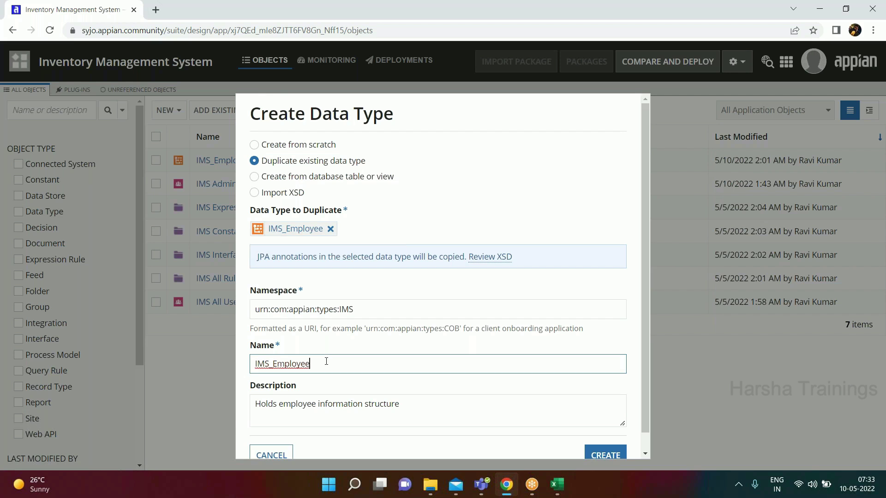
type("1")
scroll(492, 401, "down", 1)
left_click(601, 436)
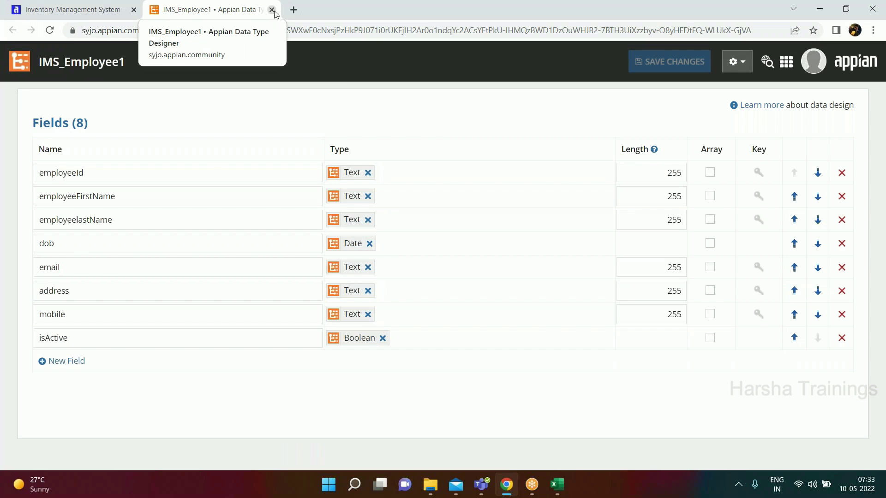
Step: Close the IMS_Employee1 data type and review the creation methods offered for another new data type, without creating one
left_click(64, 10)
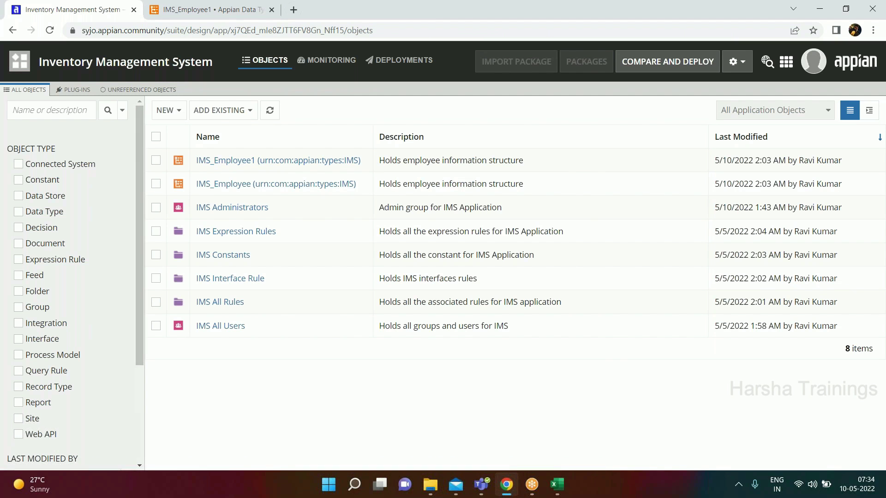
left_click(271, 10)
left_click(168, 111)
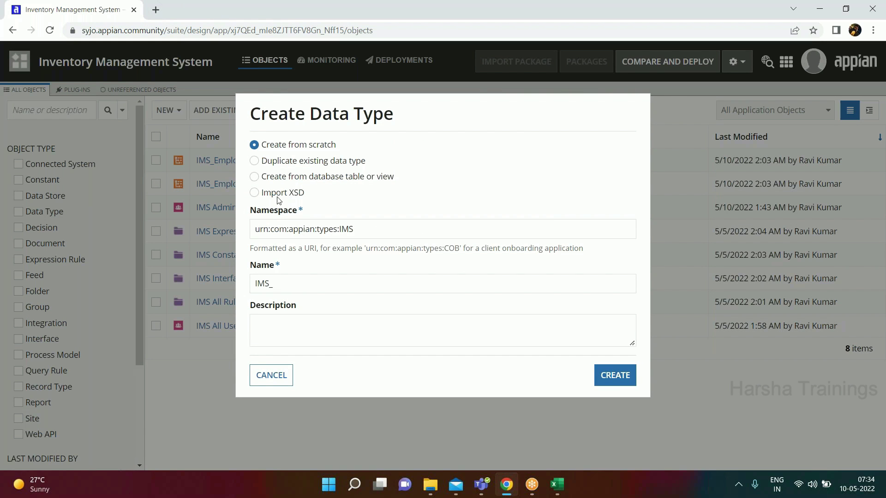
left_click(278, 376)
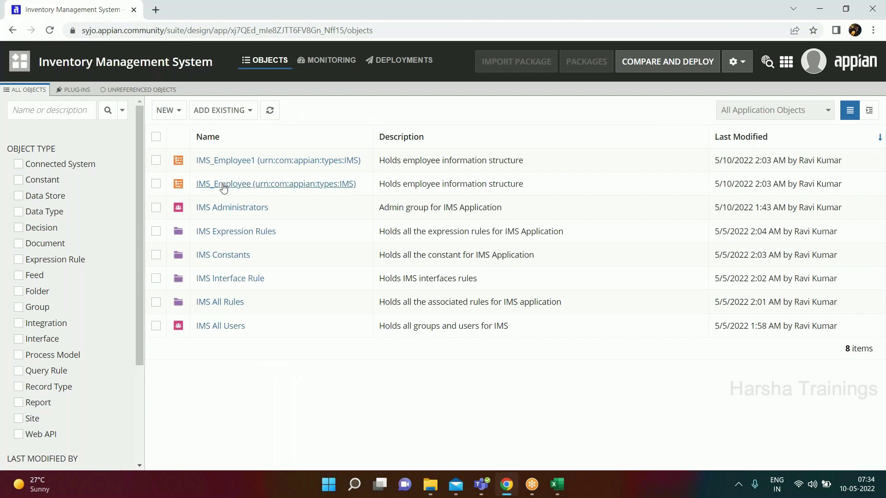
Step: Download the XSD of the IMS_Employee data type and open the downloaded IMS_Employee.xsd in Notepad++
left_click(220, 185)
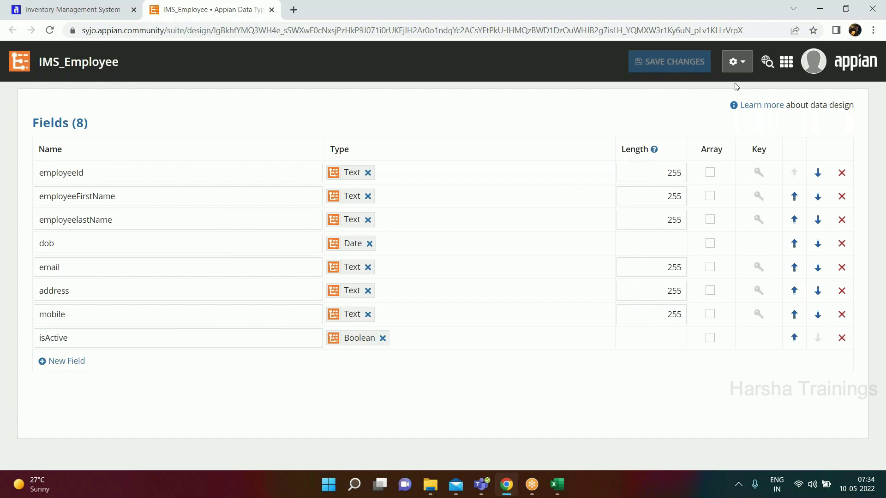
left_click(737, 62)
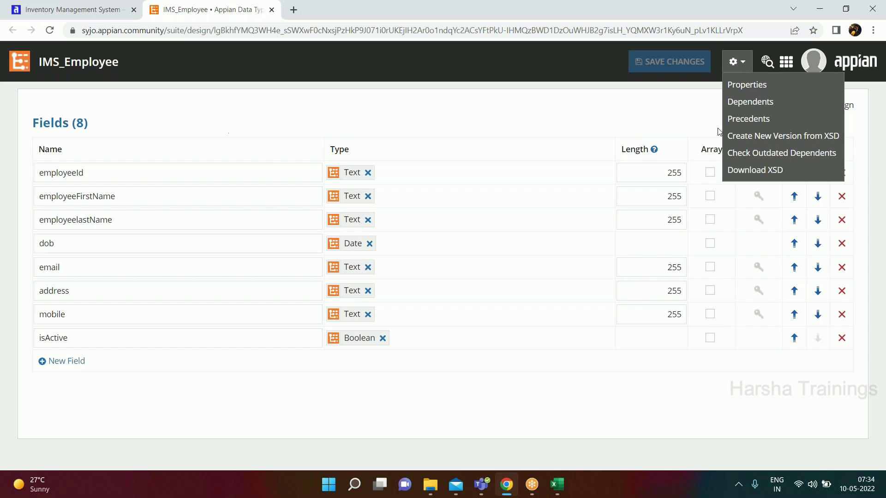
left_click(747, 173)
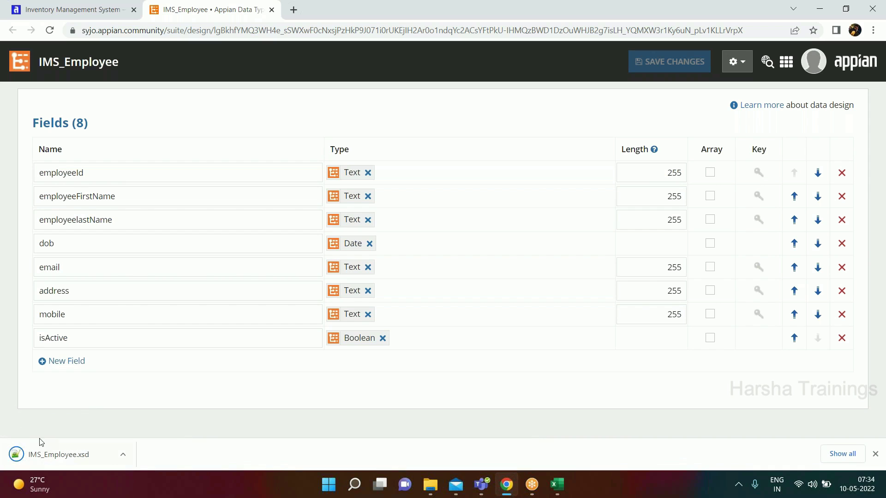
left_click(38, 453)
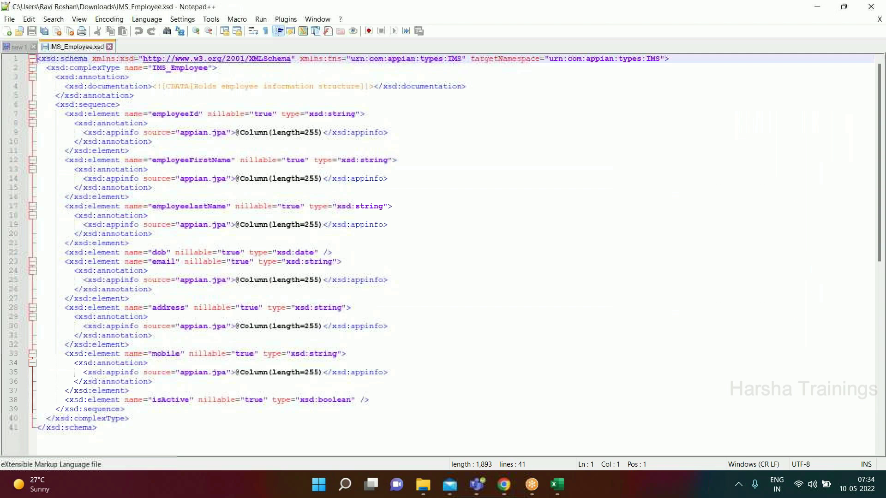
scroll(139, 262, "down", 7)
scroll(139, 261, "up", 7)
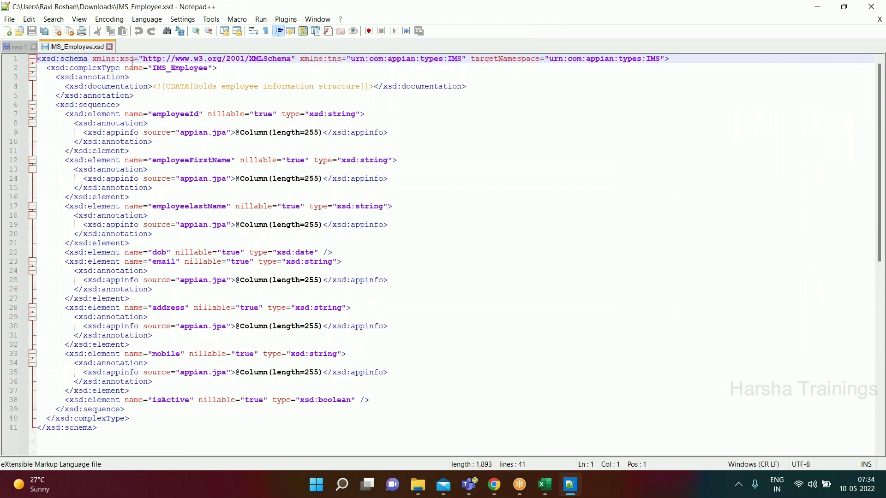
Step: Duplicate the employeeFirstName element block, pasting the copy directly after the employeeId element
left_click(97, 104)
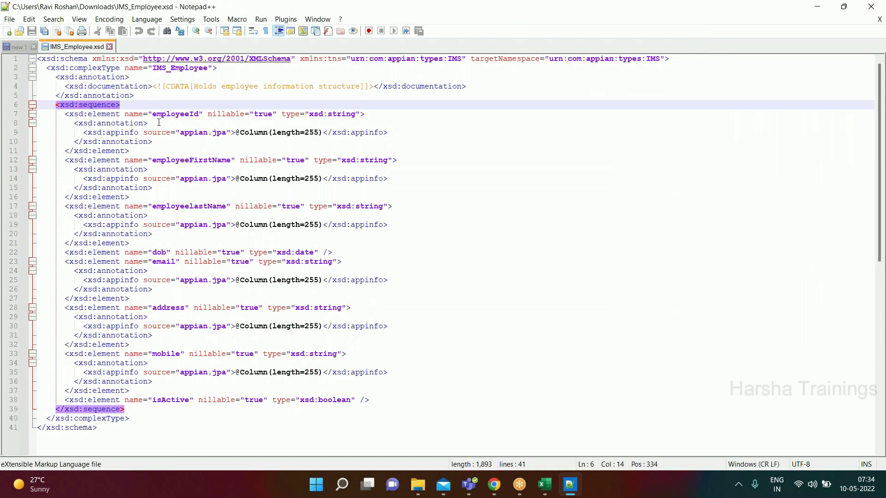
left_click(107, 115)
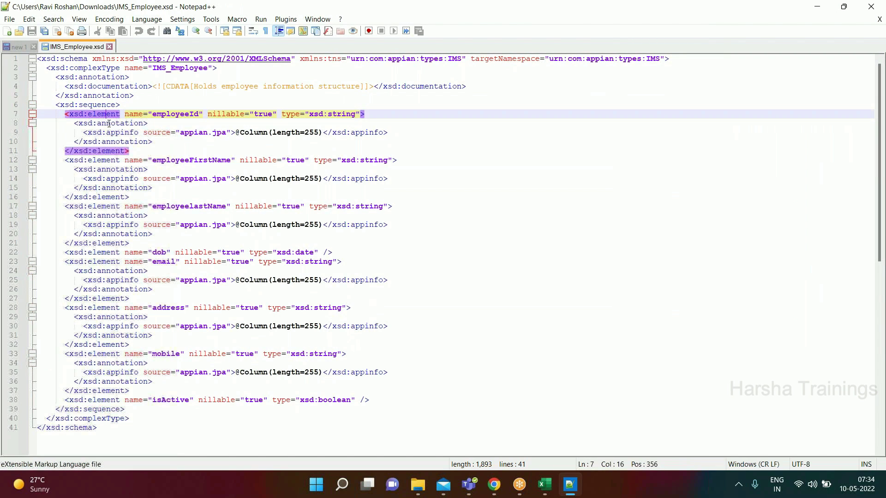
left_click(95, 206)
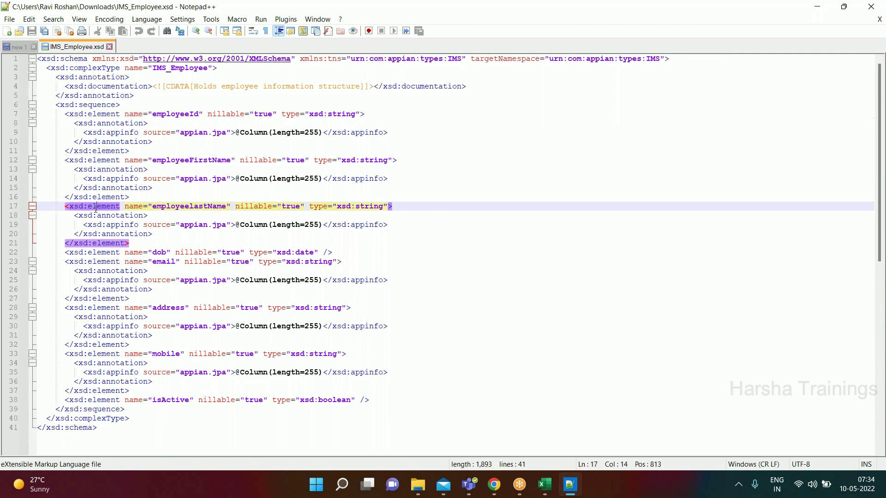
left_click(105, 159)
left_click_drag(63, 161, 136, 197)
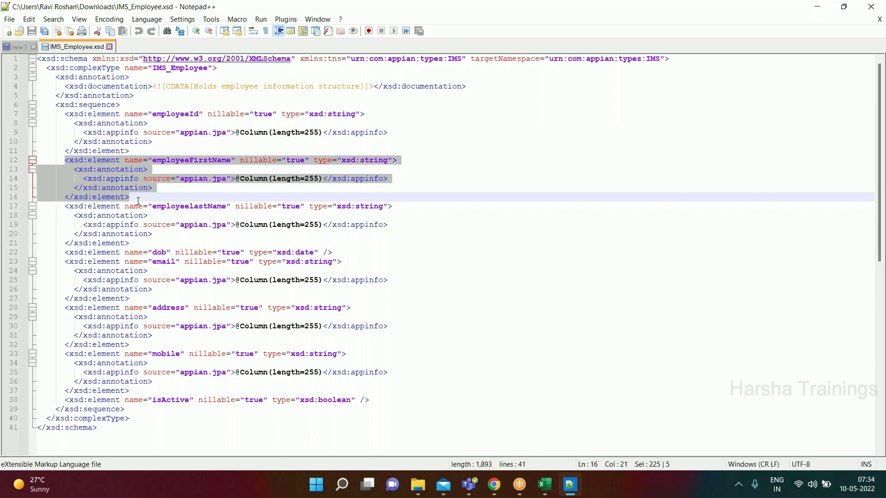
key("ctrl+c")
left_click(144, 149)
key("Return")
key("ctrl+v")
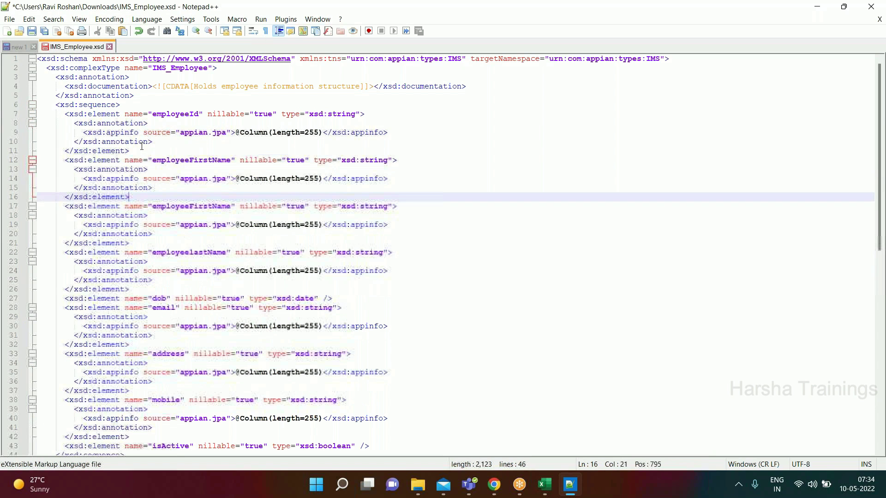
Step: Rename the first of the two employeeFirstName elements to employeeMiddleName and save the XSD file
left_click(212, 160)
key("BackSpace")
key("BackSpace")
key("BackSpace")
key("BackSpace")
key("BackSpace")
type("Middle")
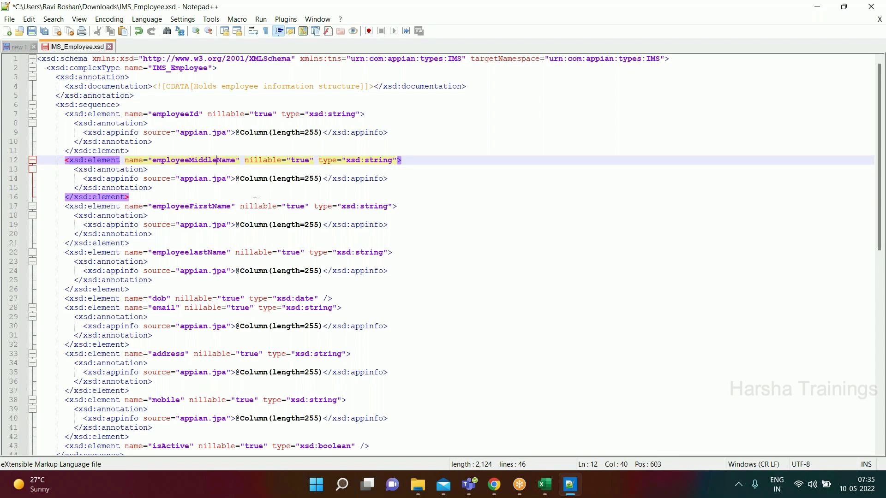
left_click(219, 194)
double_click(199, 163)
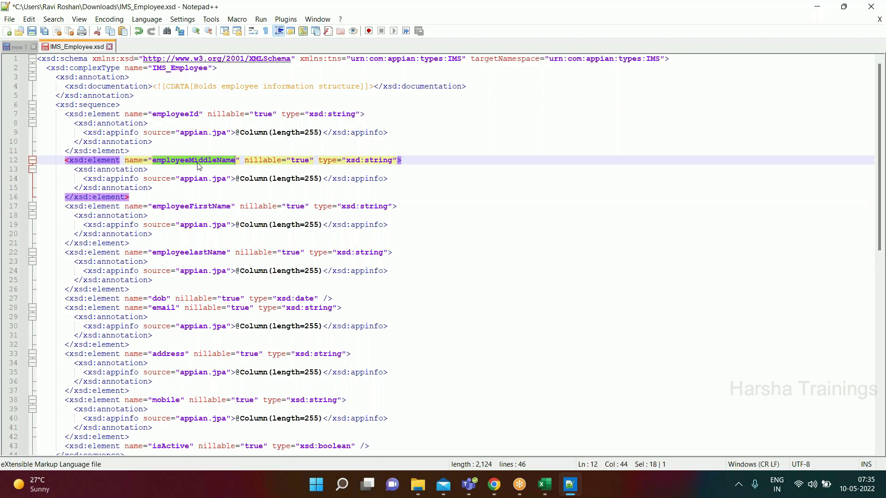
left_click(199, 204)
key("ctrl+s")
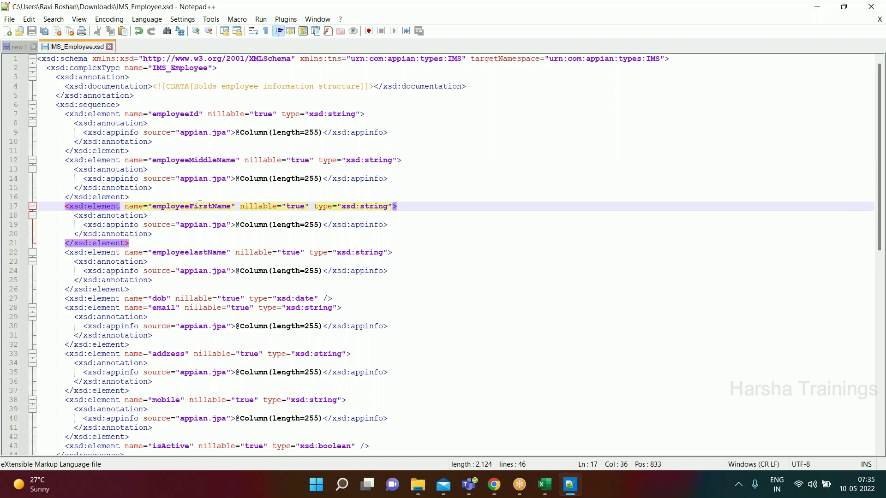
Step: Back in Appian, create a new version of IMS_Employee from the edited IMS_Employee XSD in Downloads, and close the data type
key("alt+Tab")
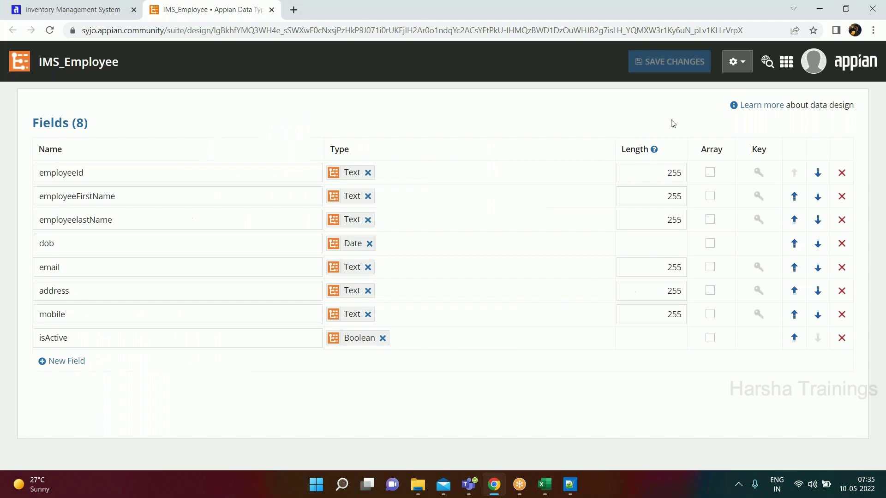
left_click(740, 65)
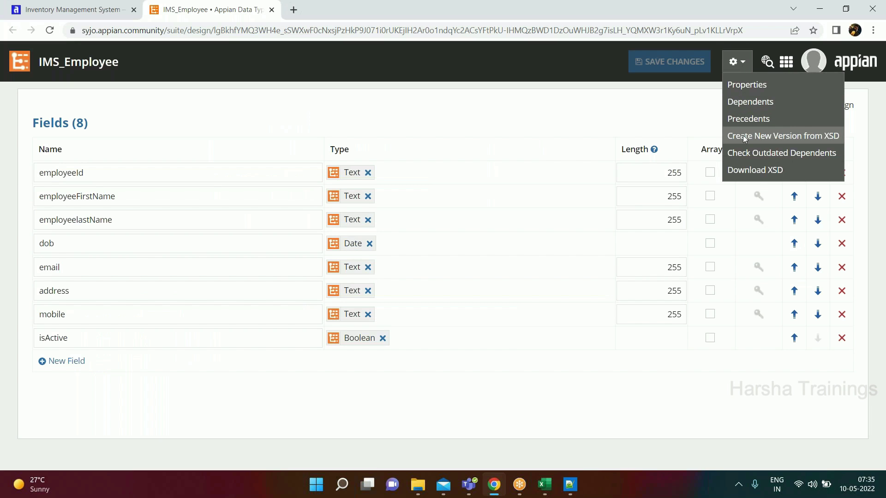
left_click(790, 139)
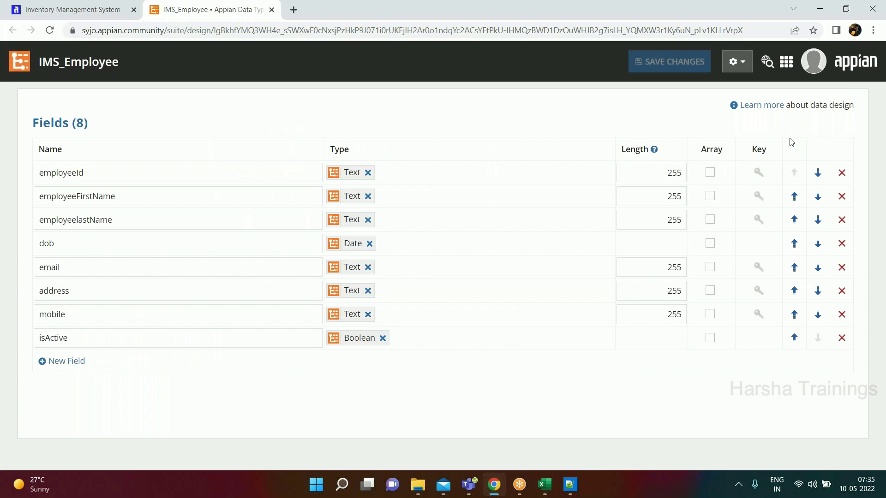
left_click(278, 167)
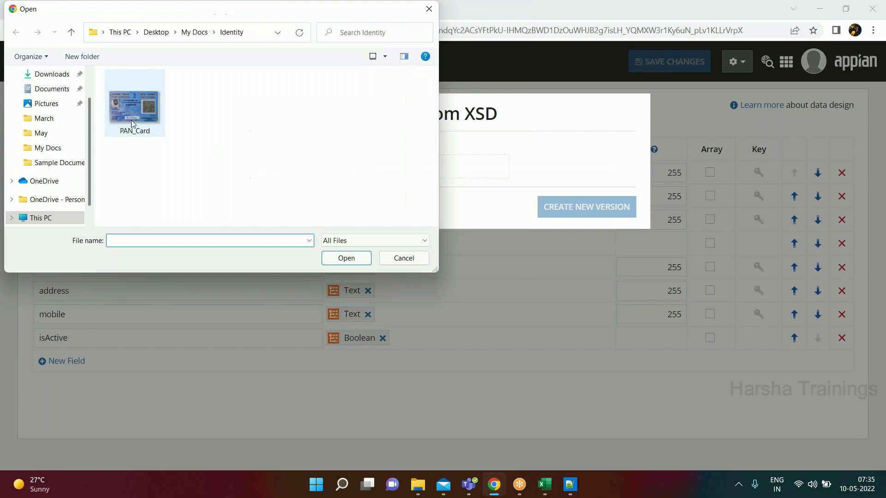
left_click(52, 75)
left_click(145, 110)
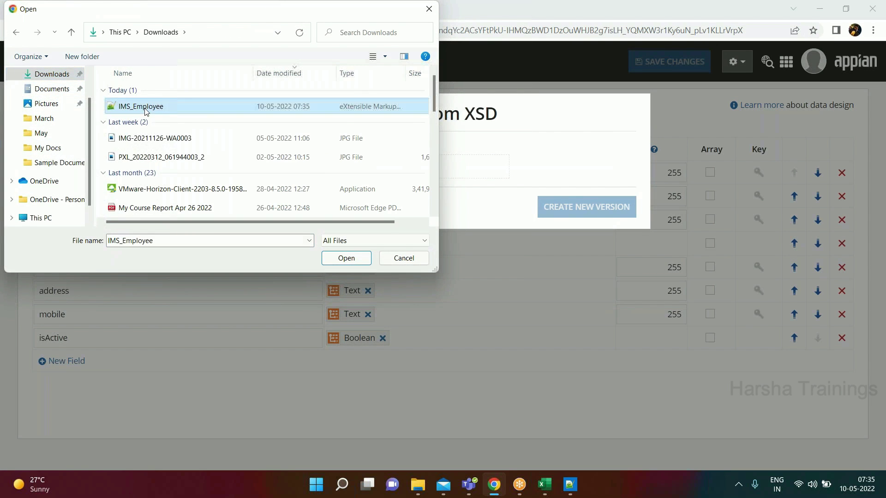
double_click(145, 109)
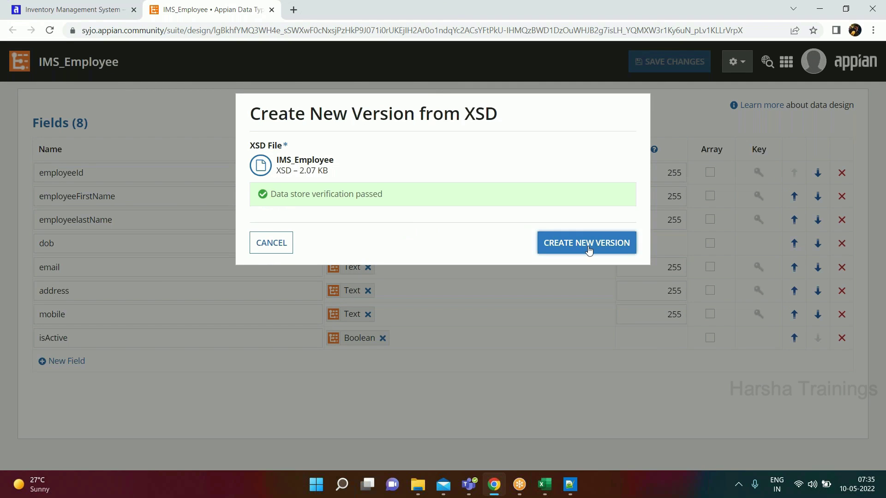
left_click(588, 249)
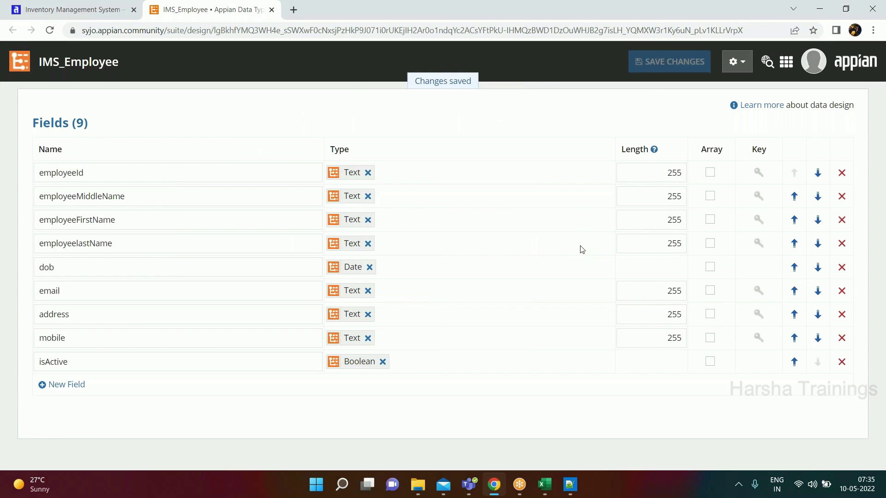
left_click_drag(42, 198, 167, 201)
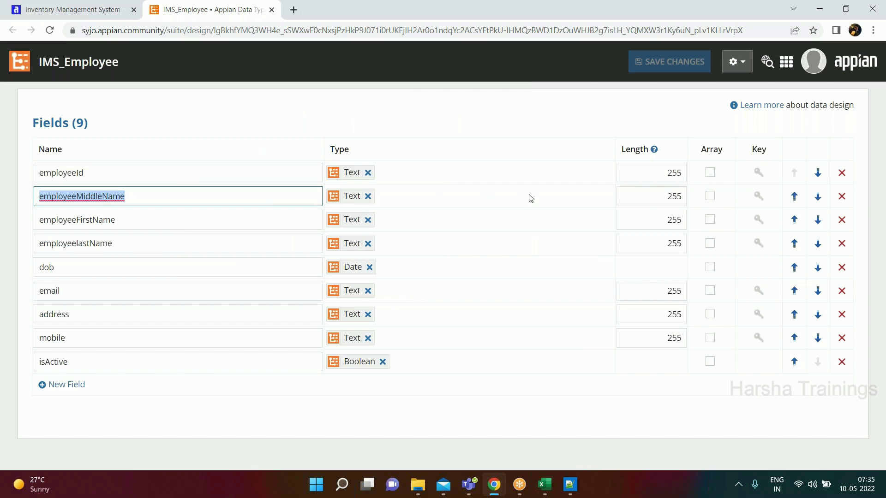
left_click(272, 10)
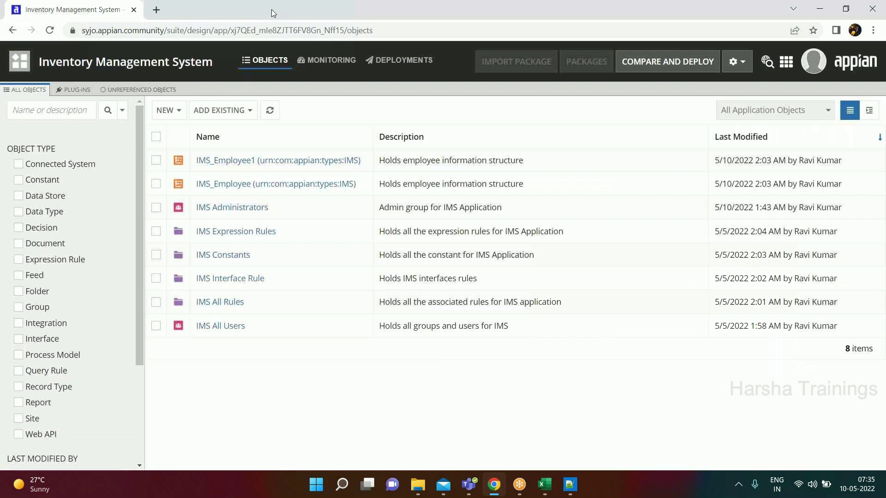
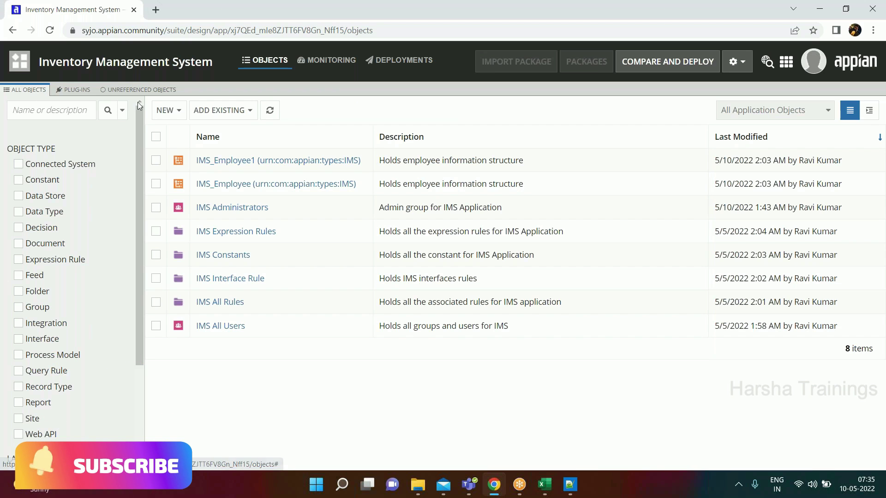
Step: Start a new data type from the database table IMS_Inventory in the jdbc/Appian (Tomcat) data source and continue to its configuration
left_click(170, 113)
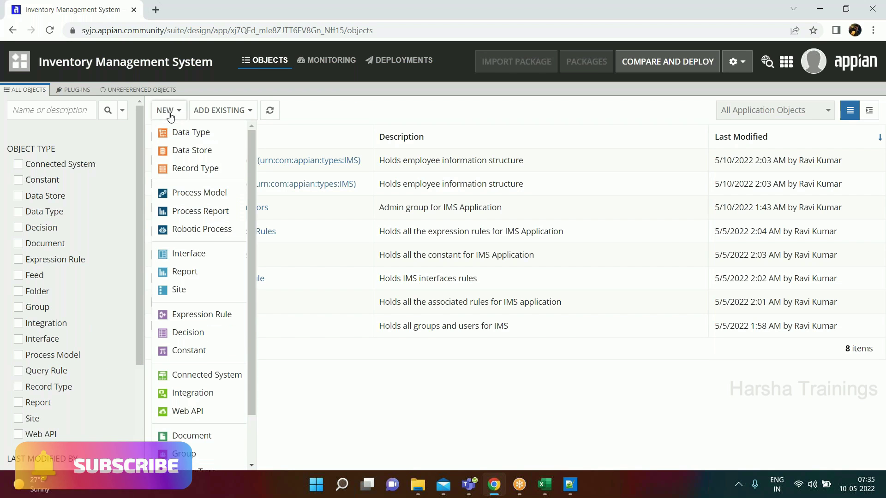
left_click(194, 133)
left_click(255, 177)
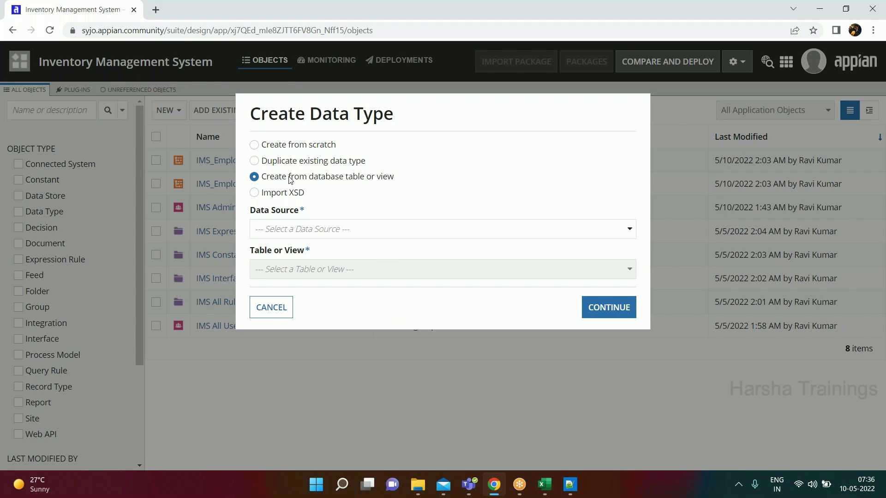
left_click(308, 230)
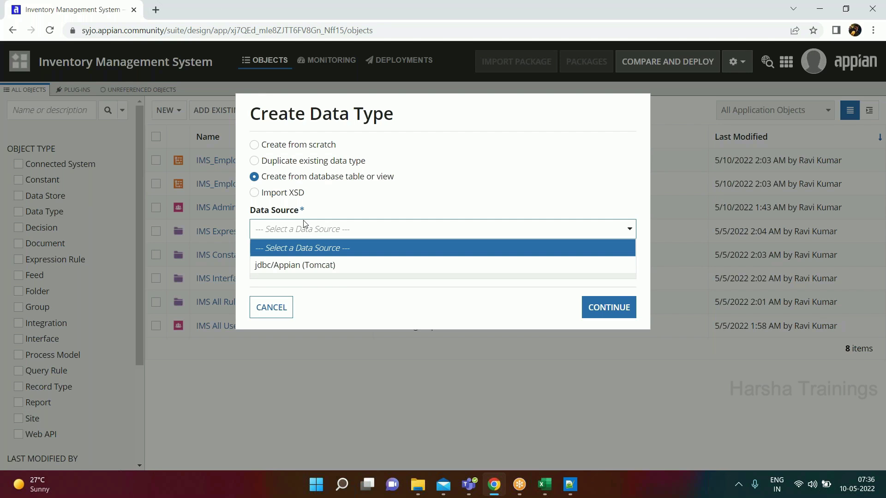
left_click(301, 266)
left_click(301, 272)
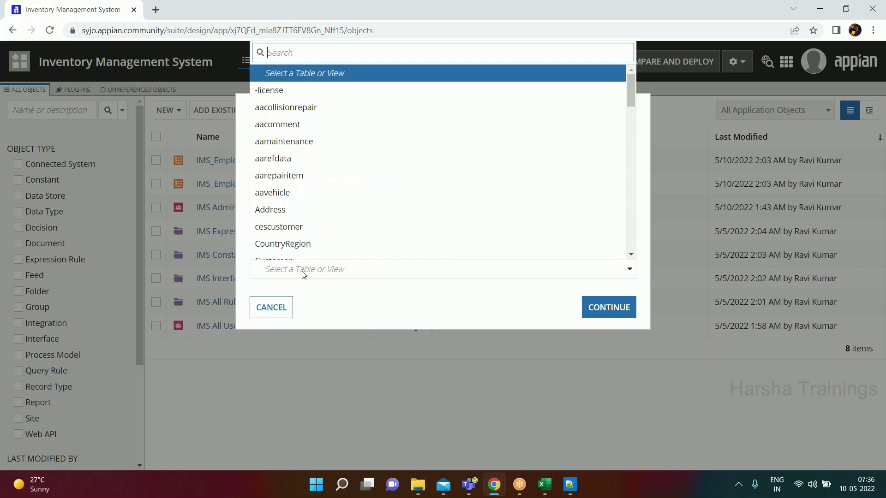
type("ims_i")
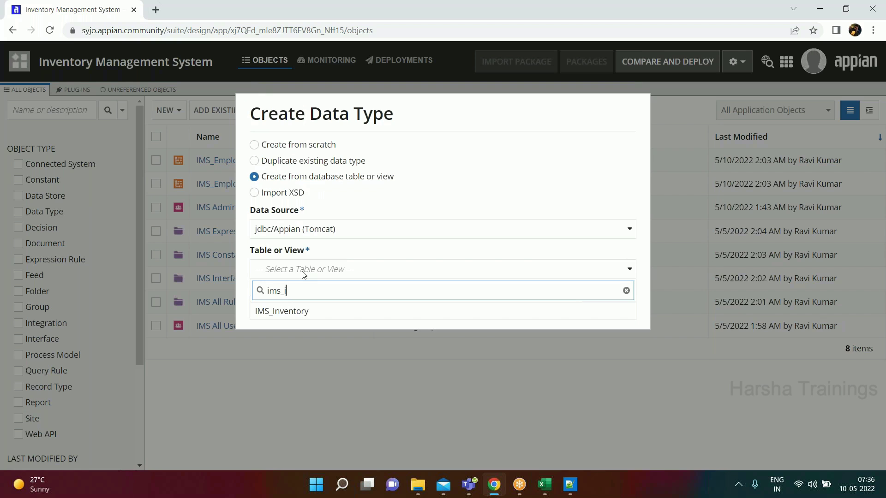
left_click(283, 312)
left_click(605, 307)
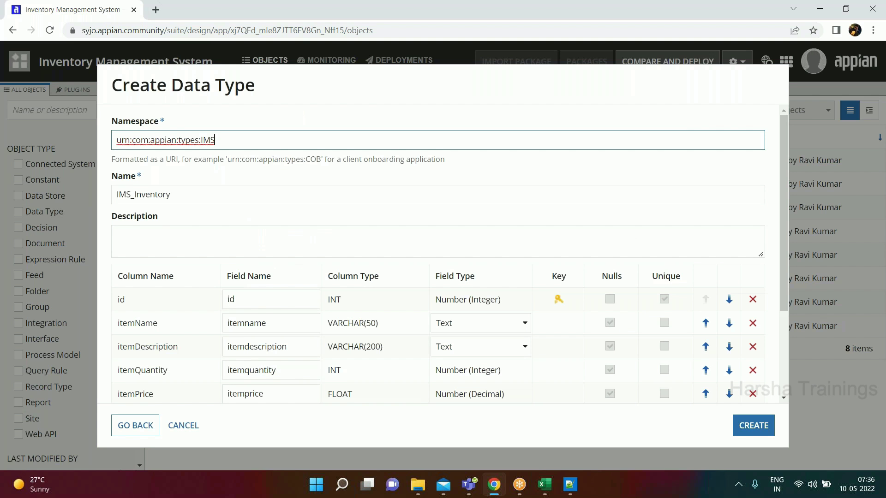
Step: Review the column mappings of the IMS_Inventory data type and enter the description "Holds the Inventory table structure"
scroll(484, 301, "down", 3)
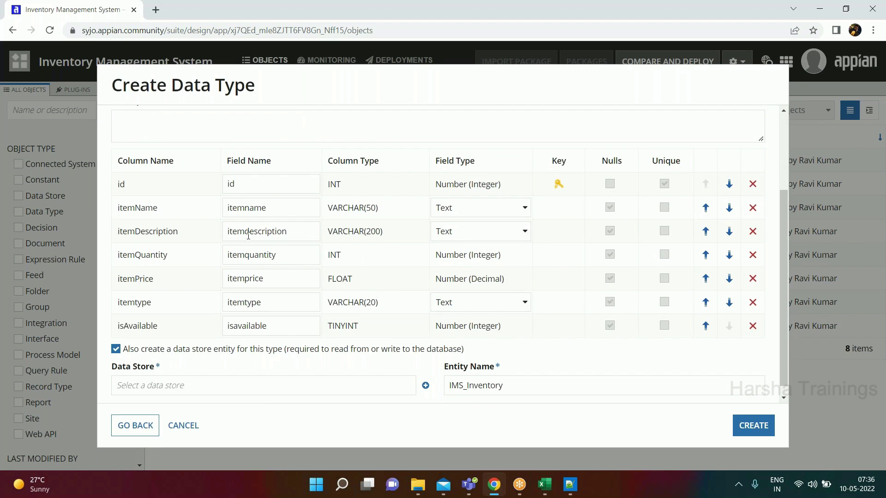
scroll(401, 288, "up", 3)
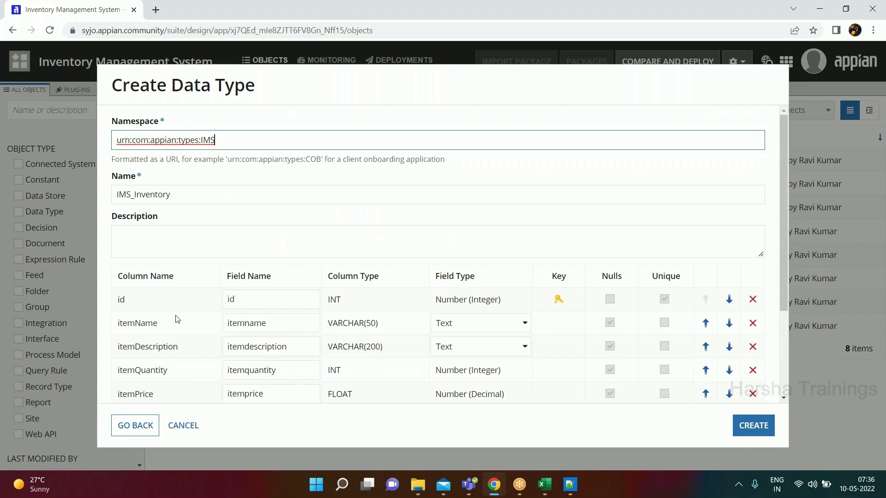
scroll(176, 319, "down", 3)
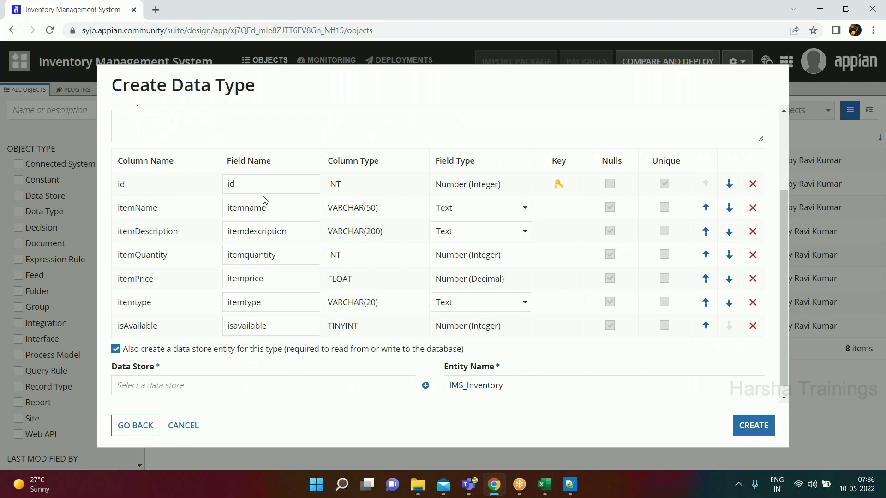
scroll(266, 200, "up", 3)
left_click(164, 237)
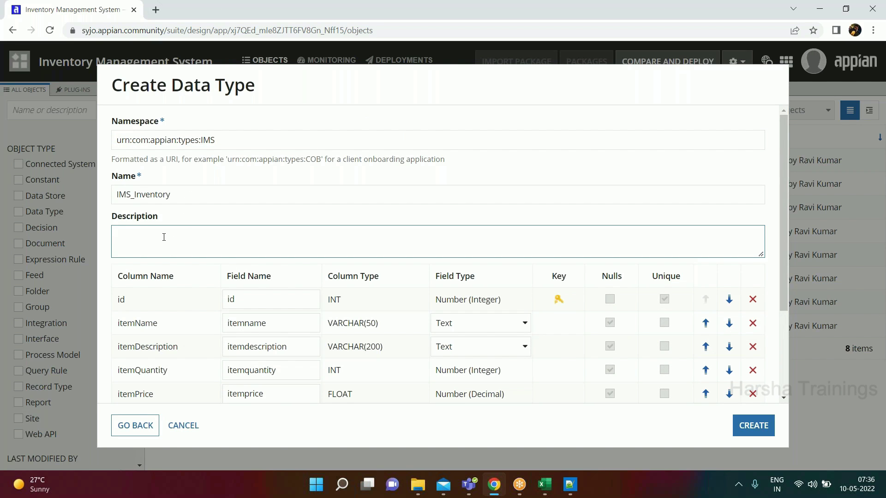
type("Holds the Inventory table structure")
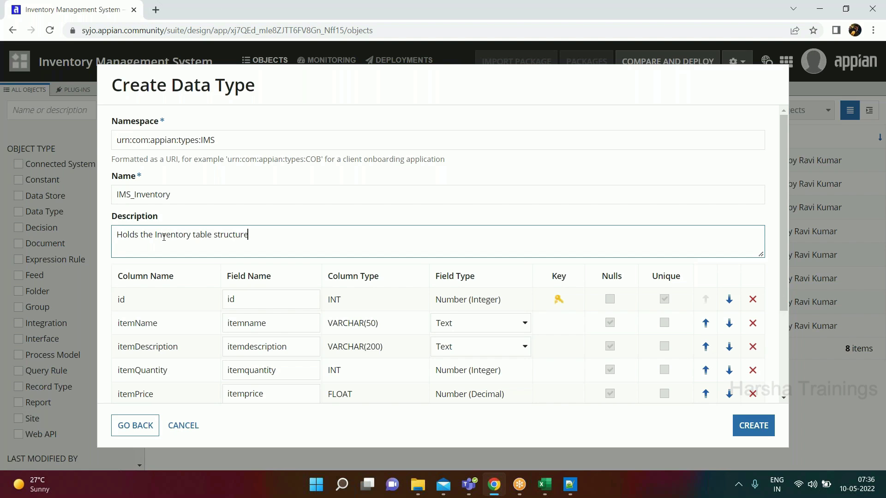
scroll(167, 244, "down", 3)
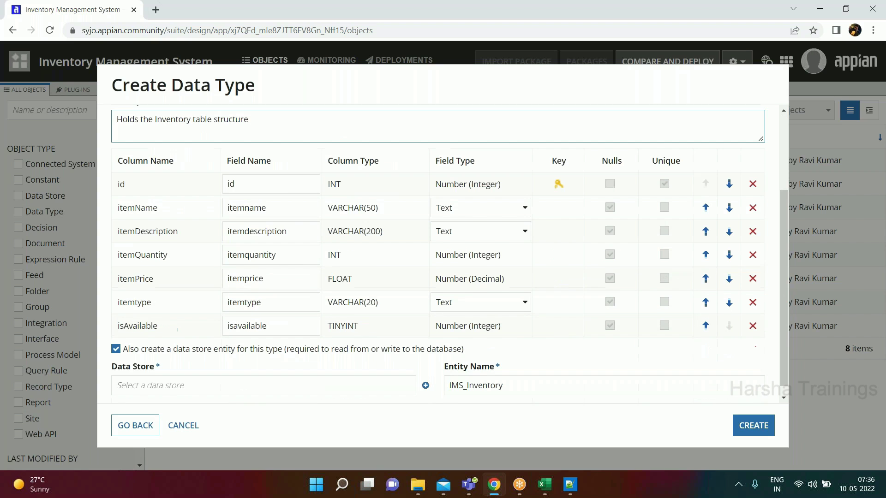
Step: Correct the field names for the item name, description and quantity columns to itemName, itemDescription and itemQuantity
left_click(250, 208)
key("BackSpace")
type("N")
left_click(251, 231)
key("BackSpace")
type("D")
left_click(248, 256)
key("BackSpace")
type("Q")
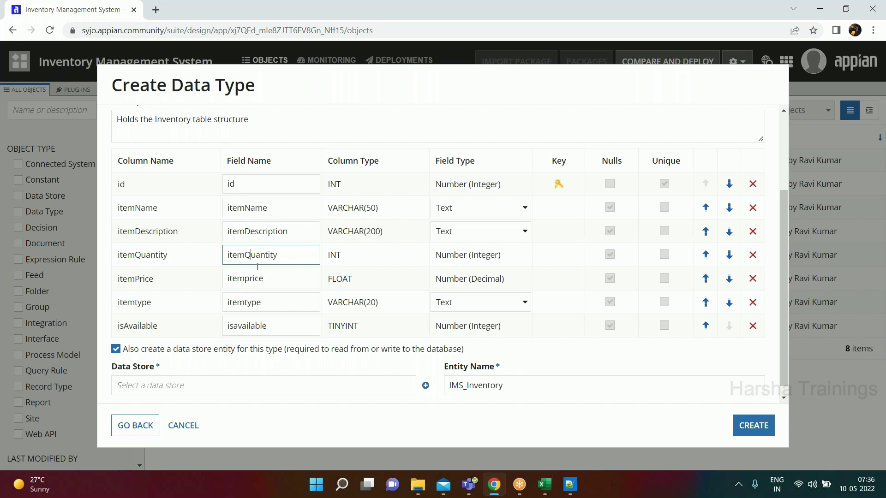
Step: Correct the field names for the price, type and availability columns to itemPrice, itemType and isAvailable
left_click(243, 280)
key("BackSpace")
type("P")
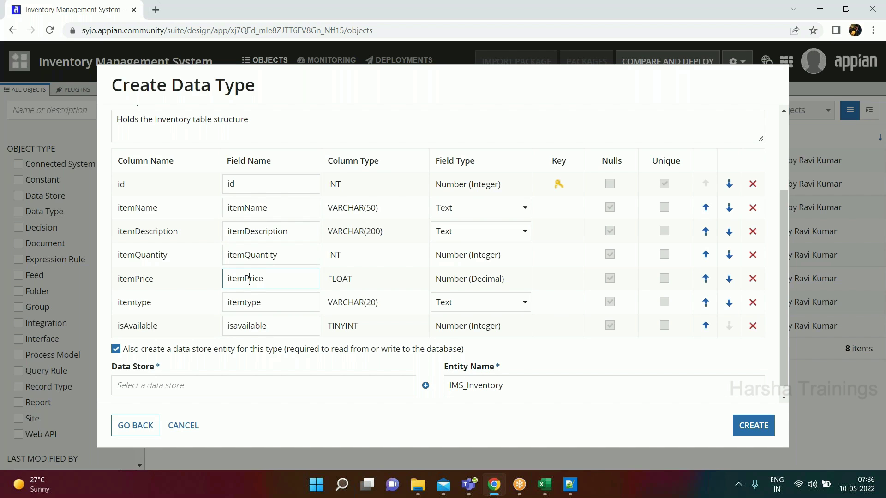
key("BackSpace")
type("T")
left_click(238, 327)
key("BackSpace")
type("A")
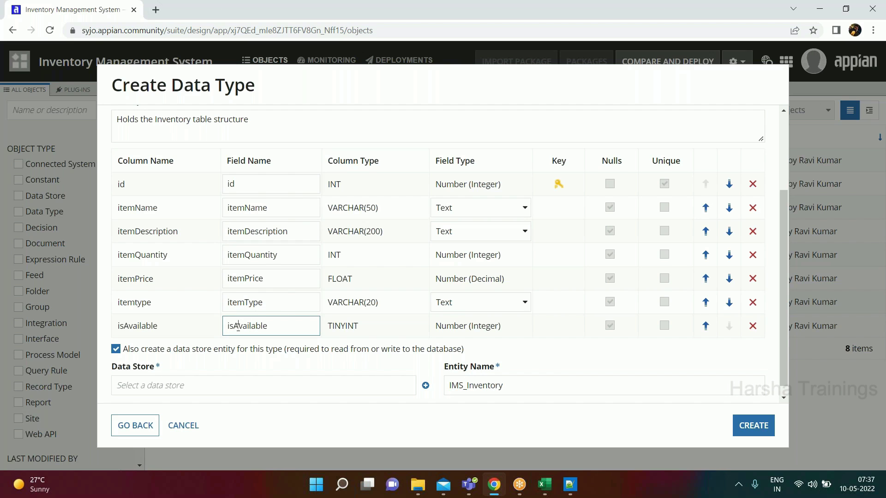
Step: Exclude the data store entity, check the configuration and create the IMS_Inventory data type
left_click(119, 352)
left_click(116, 349)
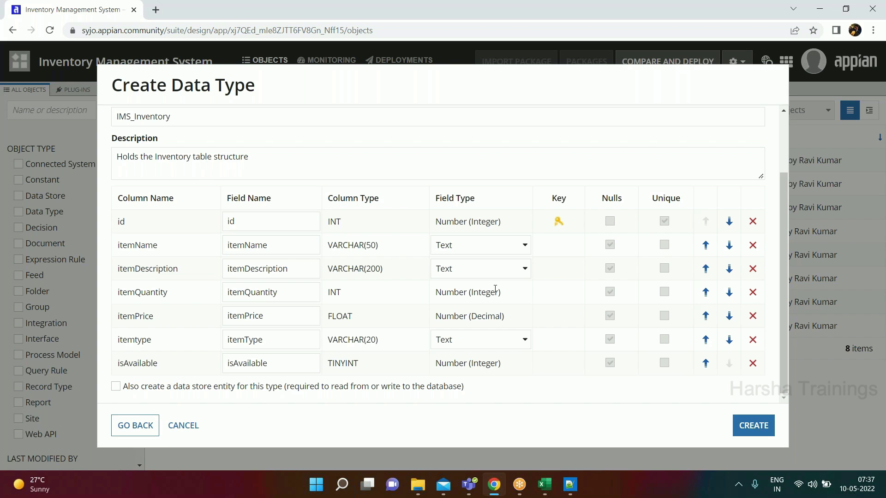
scroll(174, 146, "up", 3)
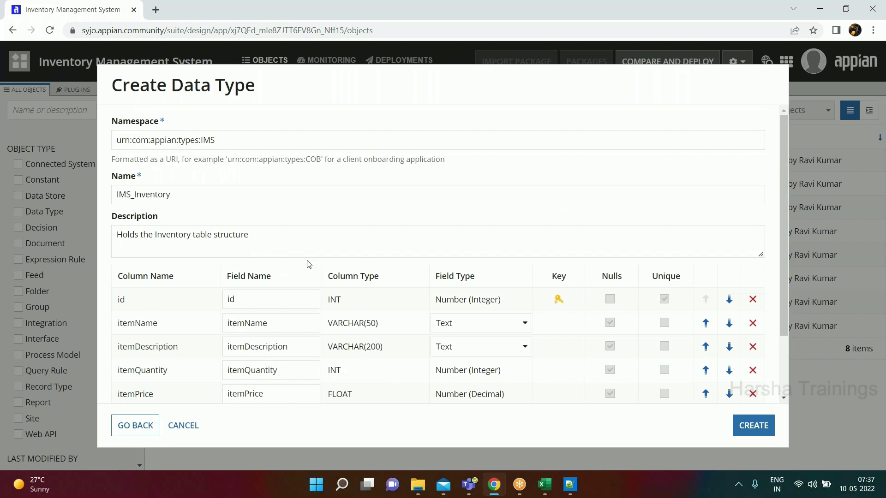
scroll(231, 270, "down", 3)
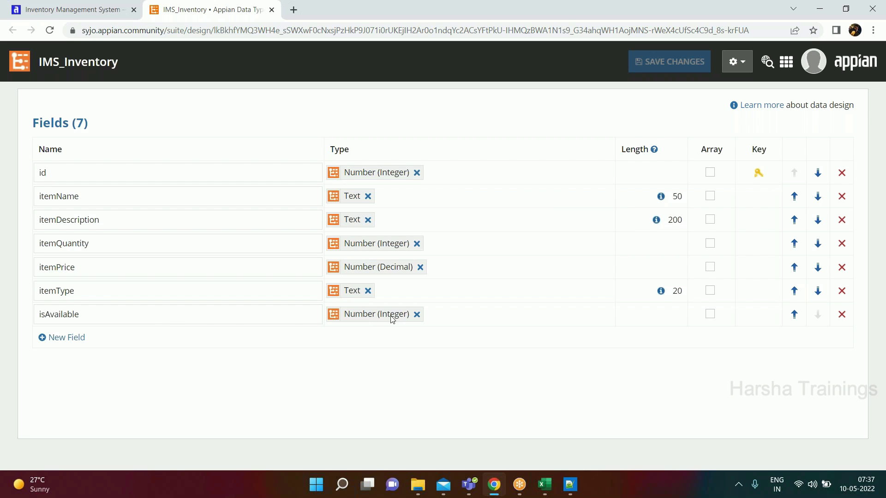
Step: Change the type of the isAvailable field to Boolean and save the IMS_Inventory data type
left_click(417, 314)
type("boo")
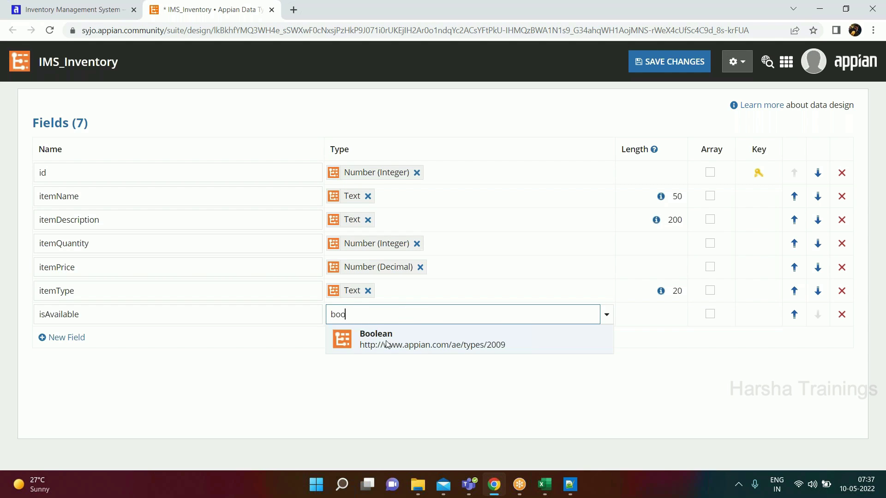
left_click(387, 345)
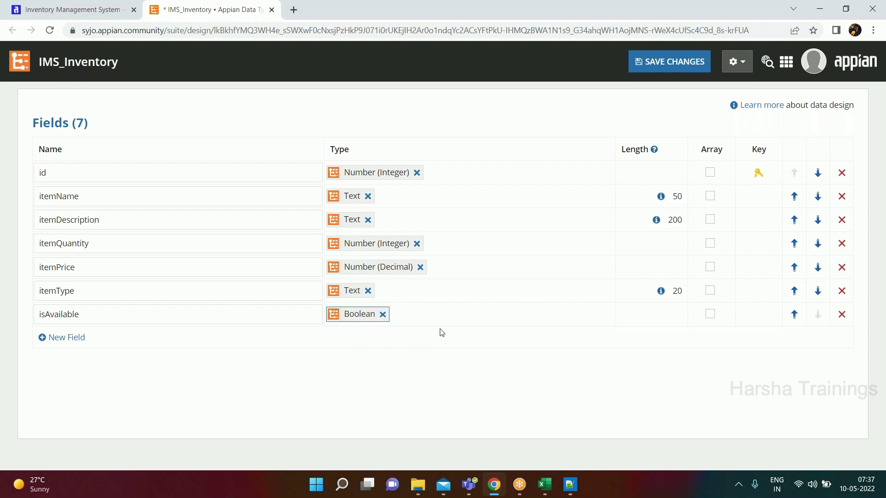
left_click(658, 67)
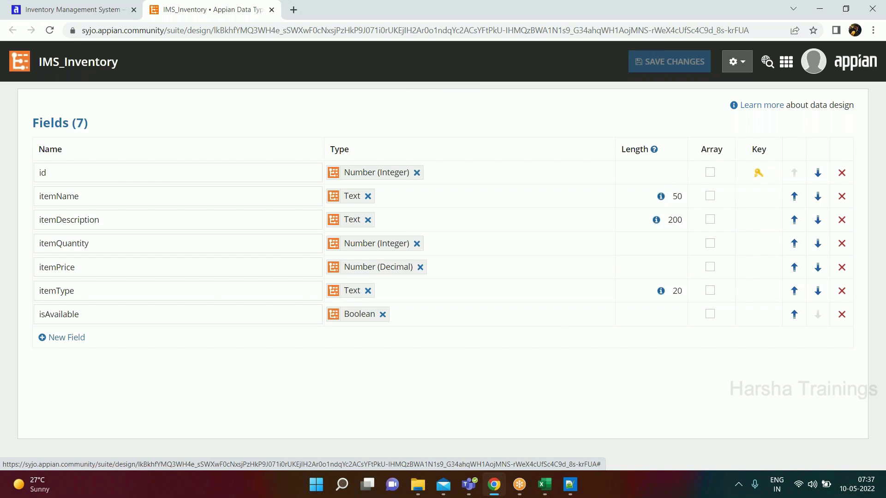
Step: Download the IMS_Inventory data type as an XSD file and open it in Notepad++
left_click(737, 61)
left_click(737, 170)
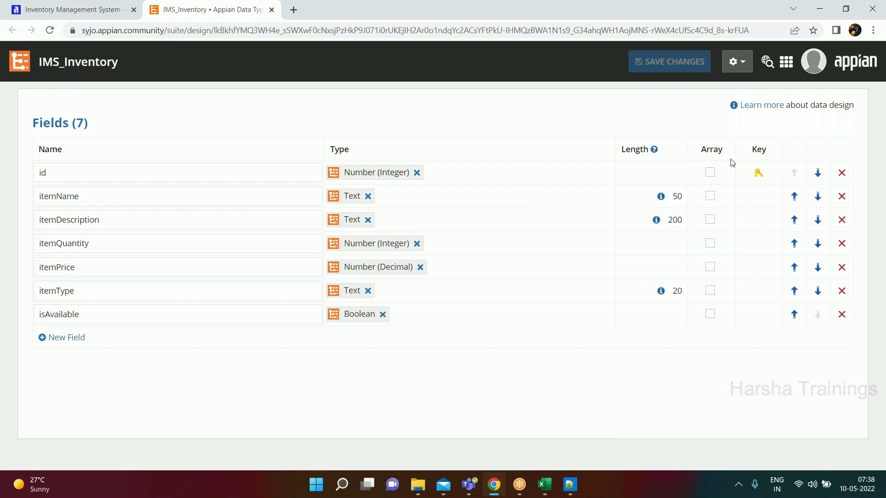
left_click(51, 455)
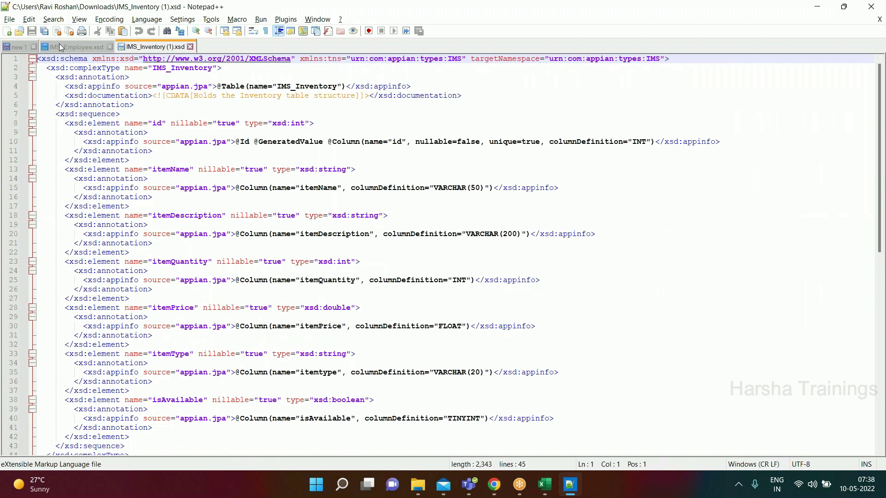
left_click(59, 43)
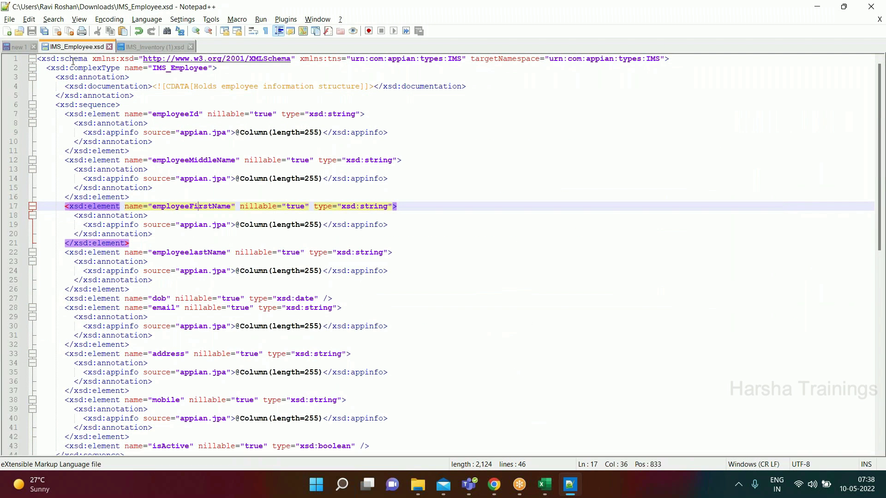
left_click(396, 58)
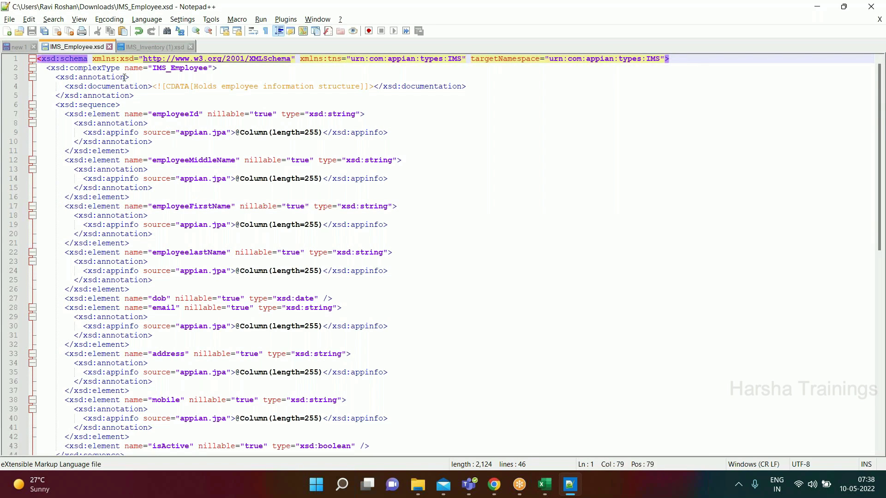
left_click(220, 77)
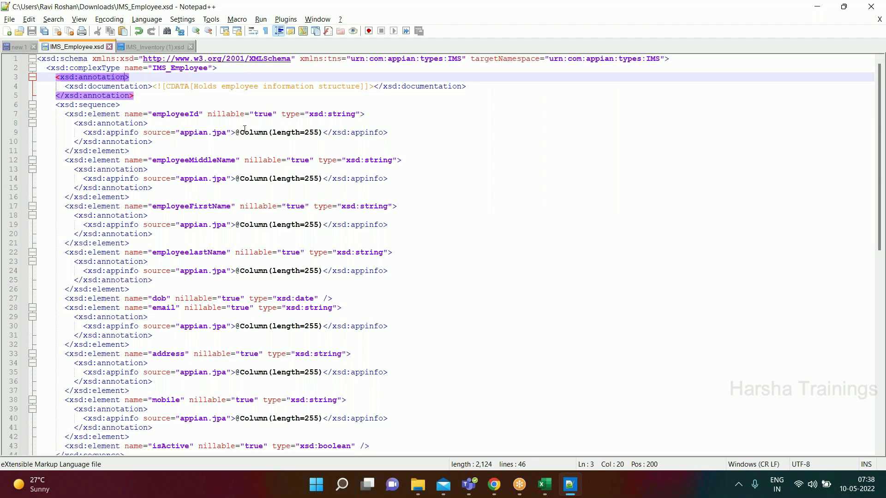
left_click_drag(236, 133, 270, 134)
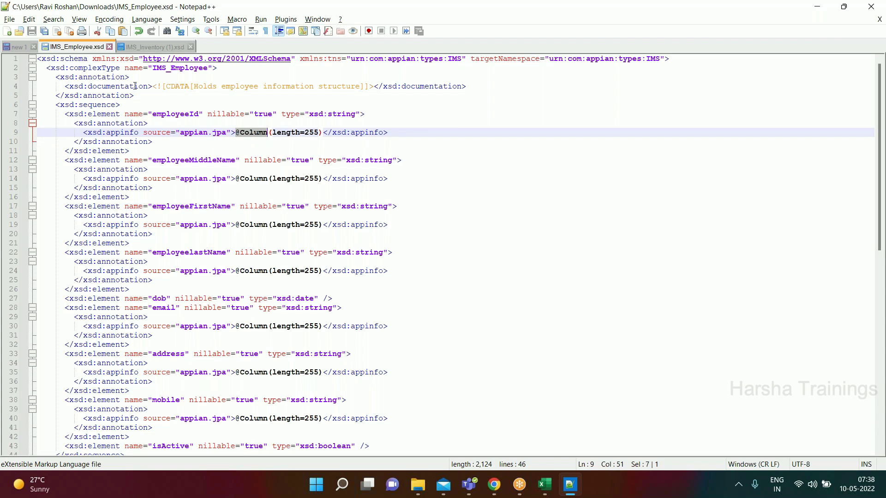
left_click(143, 48)
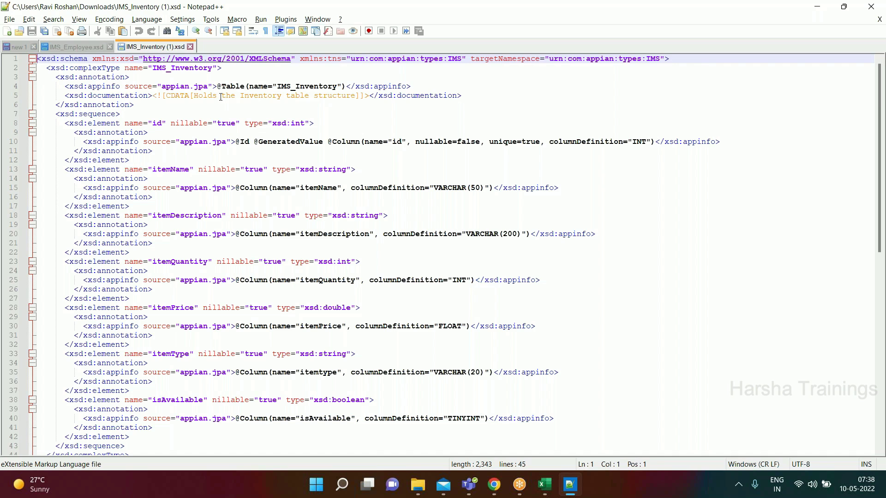
left_click_drag(217, 87, 247, 86)
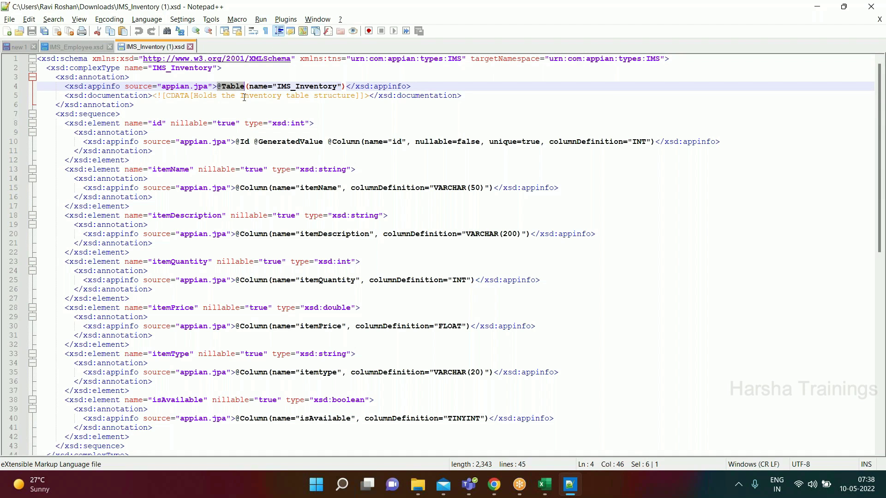
left_click(222, 87)
left_click_drag(217, 87, 332, 86)
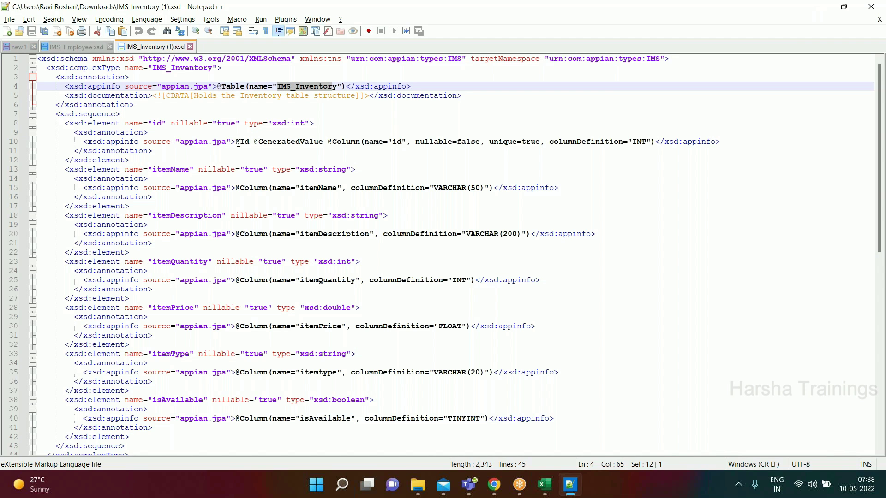
left_click_drag(236, 143, 251, 142)
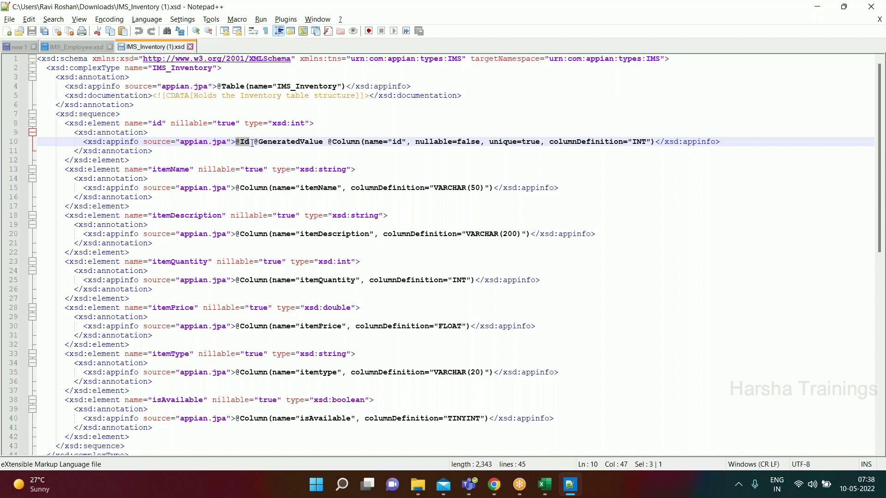
left_click(94, 124)
left_click_drag(236, 142, 250, 142)
left_click_drag(255, 142, 324, 142)
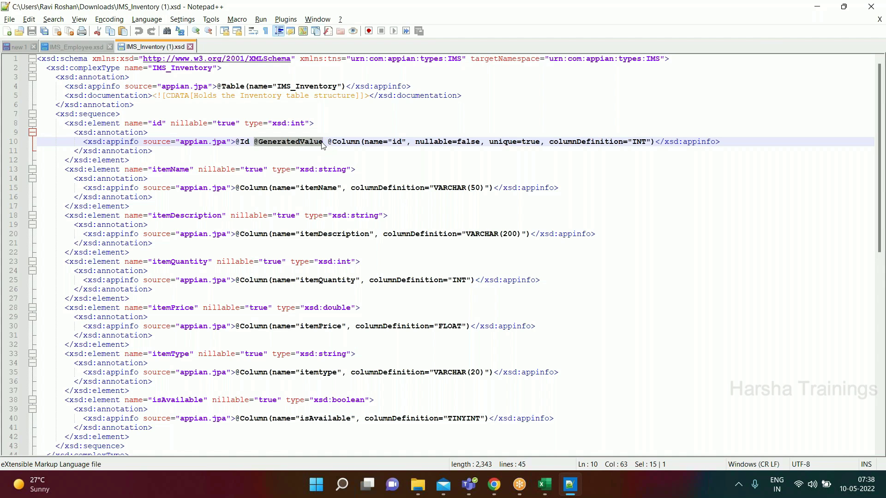
mouse_move(236, 142)
left_mouse_down()
mouse_move(322, 142)
mouse_move(237, 139)
left_mouse_up()
scroll(276, 177, "down", 1)
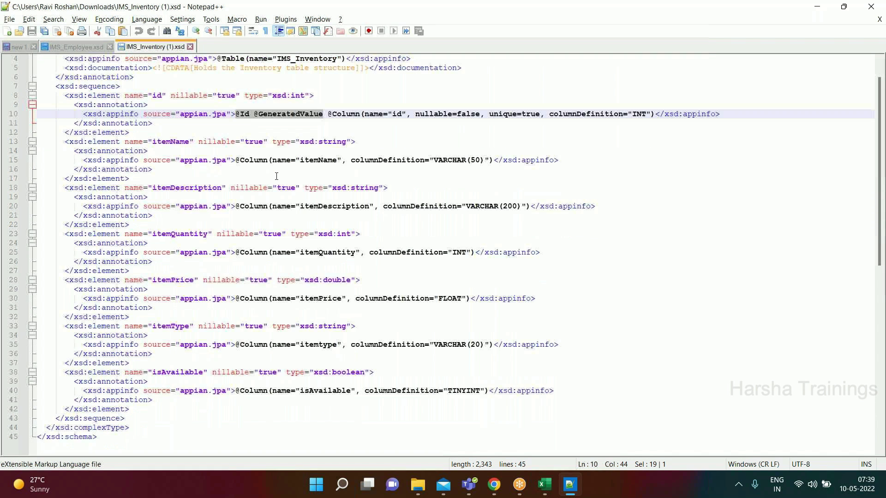
scroll(277, 176, "down", 1)
left_click_drag(236, 225, 268, 225)
left_click(322, 225)
scroll(248, 227, "up", 2)
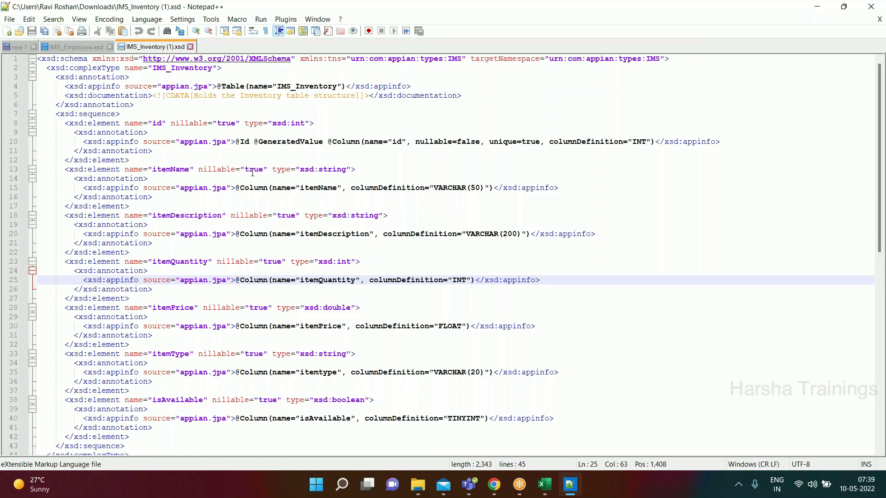
Step: Switch back to Appian, close and reopen the IMS_Inventory data type, and review its field names before closing it
key("alt+Tab")
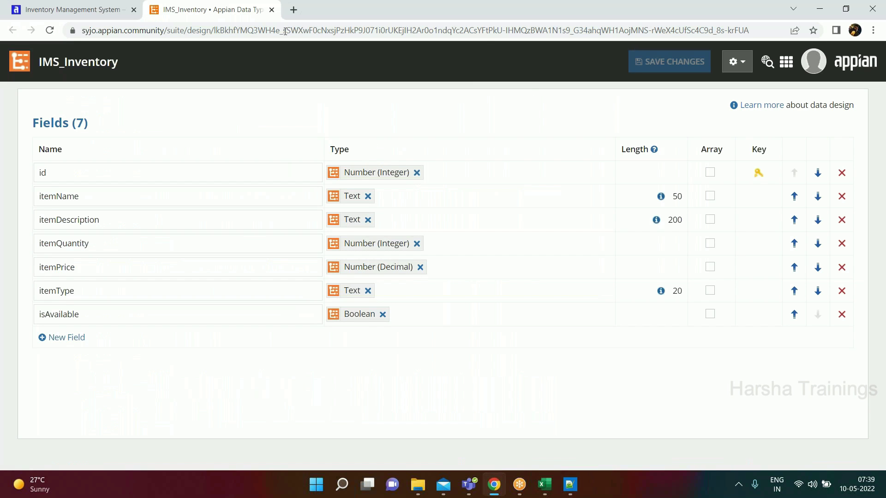
left_click(271, 10)
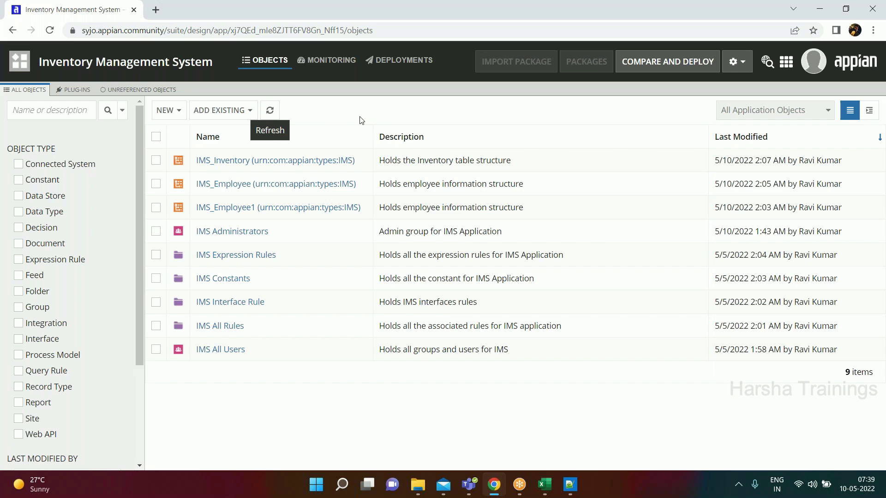
left_click(232, 160)
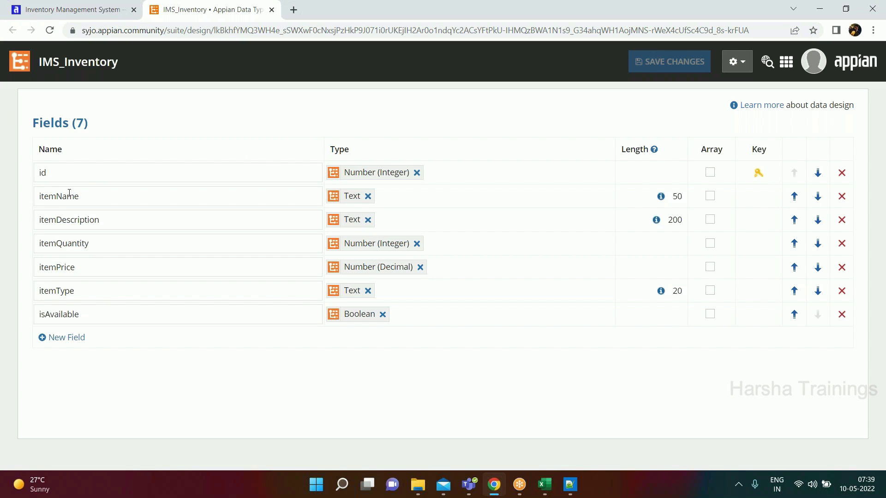
left_click_drag(85, 198, 28, 190)
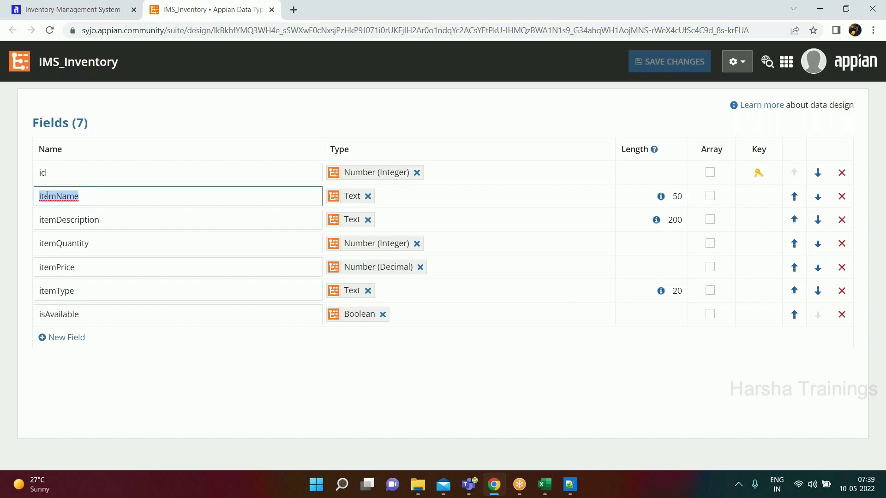
left_click(57, 220)
left_click(60, 242)
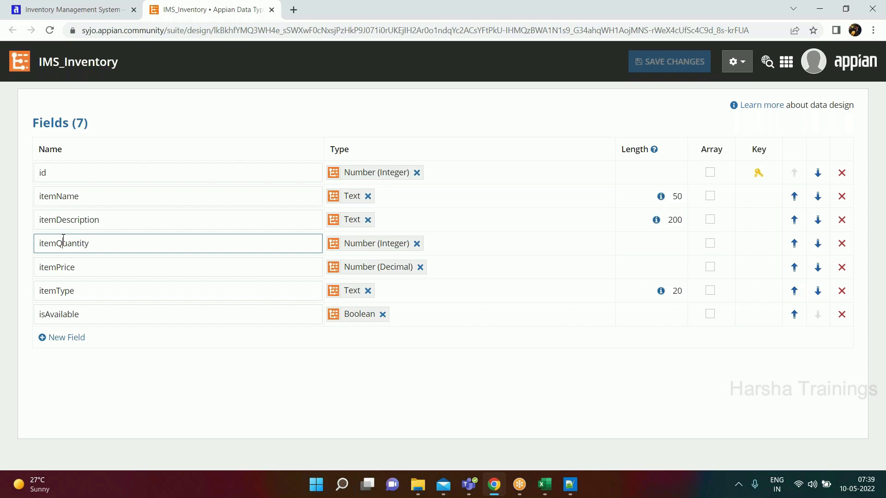
left_click(55, 269)
left_click(53, 291)
left_click(52, 309)
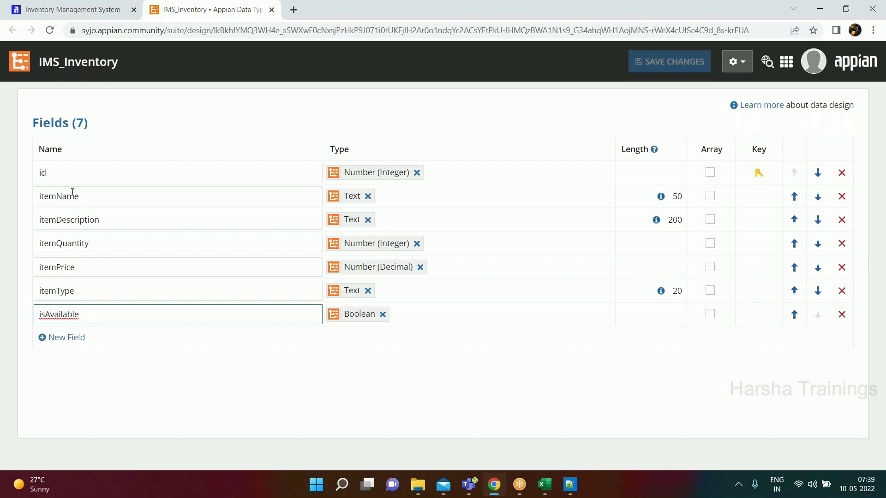
left_click(271, 10)
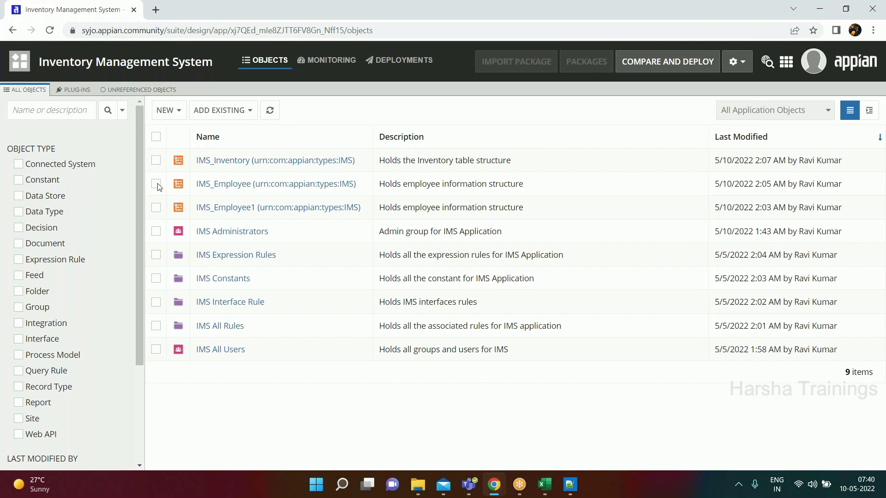
left_click(157, 209)
left_click(157, 204)
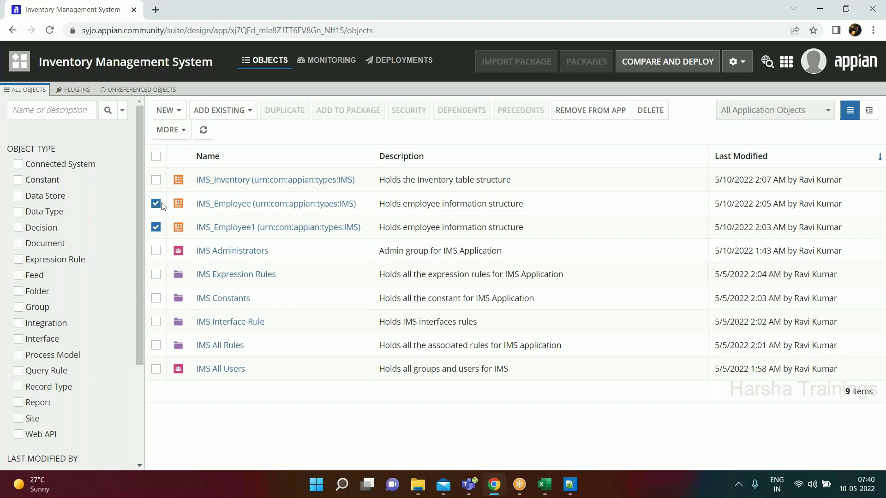
left_click(156, 228)
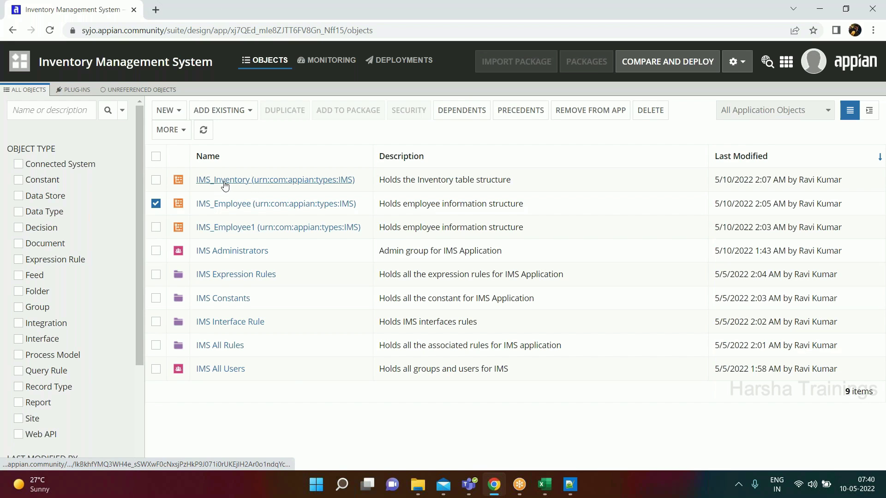
left_click(157, 204)
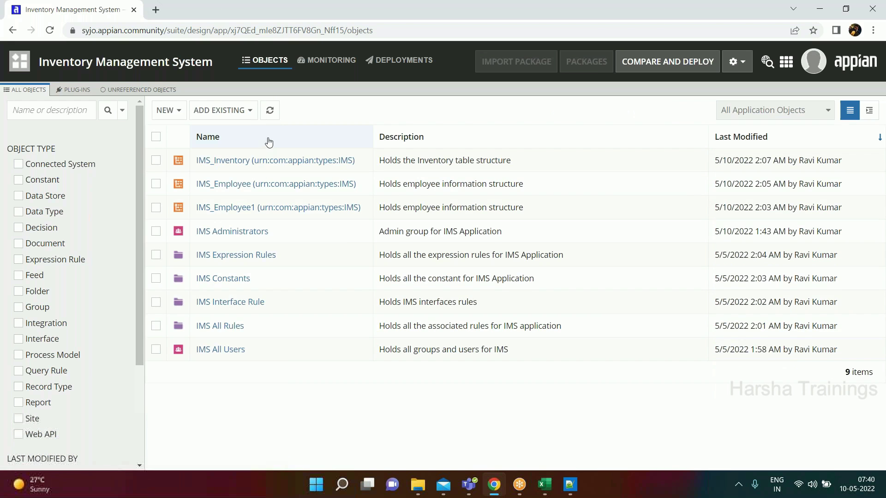